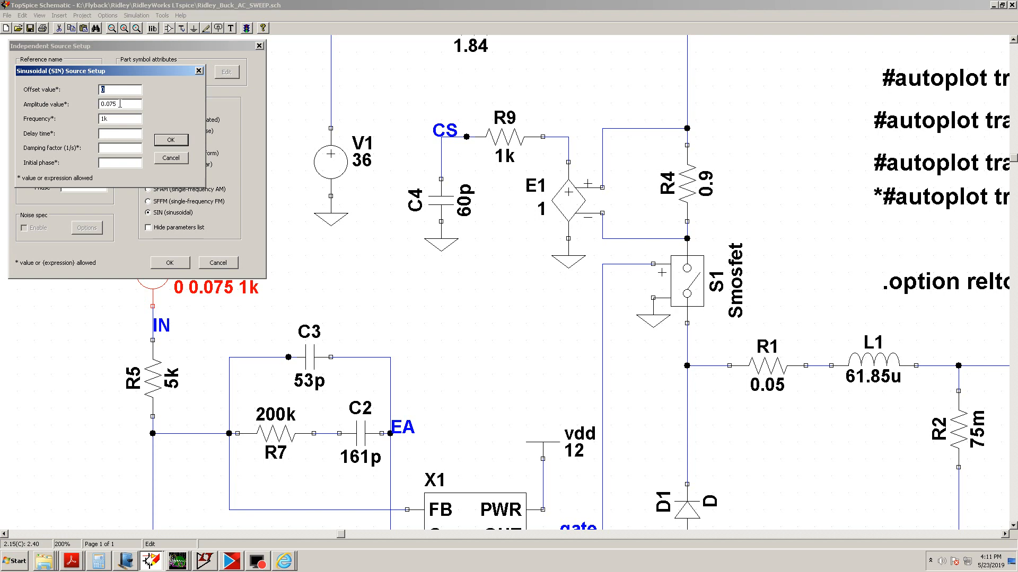
Set the VFRA sine source's amplitude to 1 and close the source setup dialogs
{"action": "key", "text": "Tab"}
{"action": "type", "text": "1"}
{"action": "left_click", "coordinate": [162, 140]}
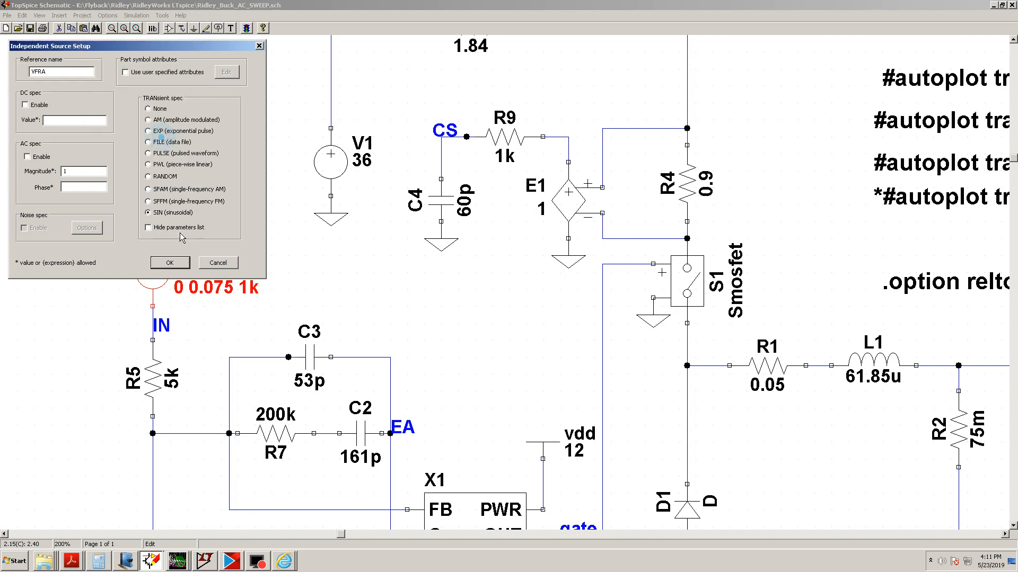
{"action": "left_click", "coordinate": [171, 263]}
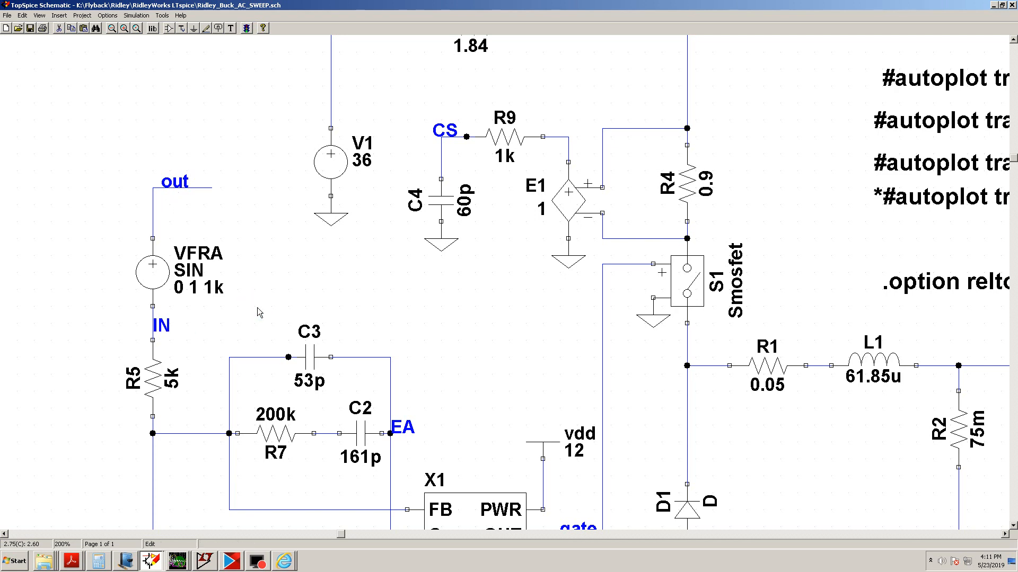
{"action": "scroll", "coordinate": [257, 309], "scroll_direction": "down", "scroll_amount": 1}
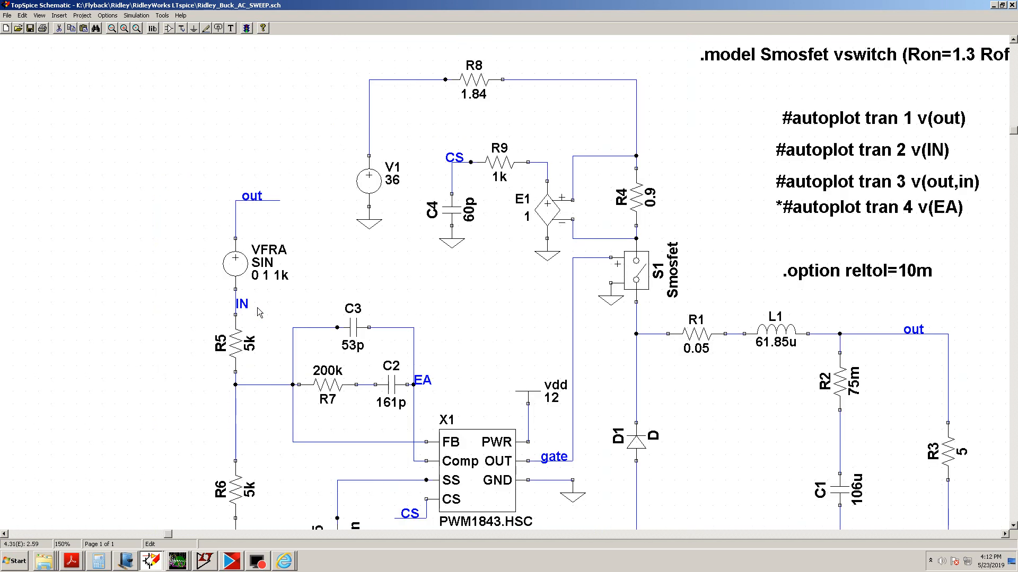
{"action": "key", "text": "Down"}
{"action": "key", "text": "Down"}
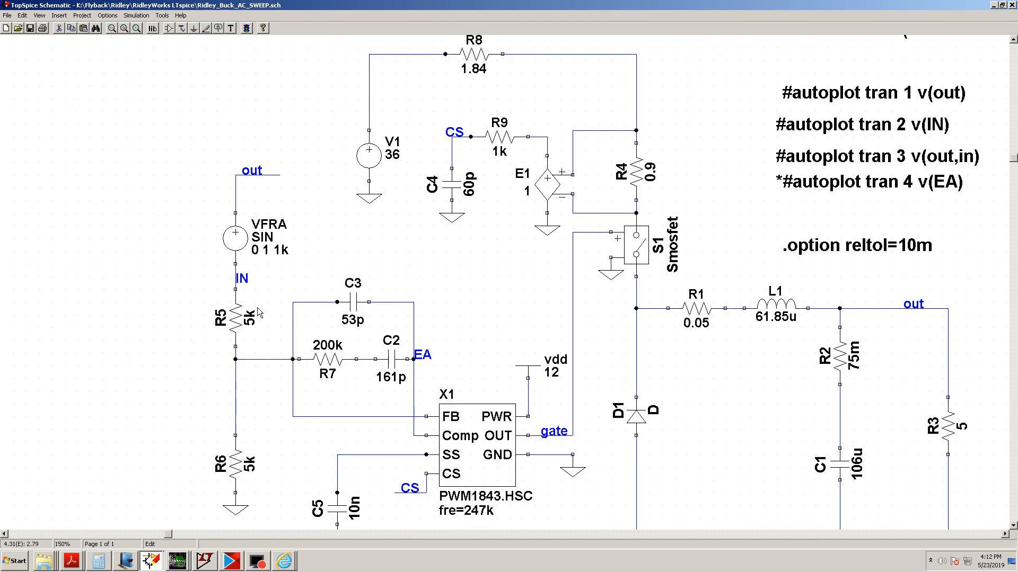
{"action": "key", "text": "Right"}
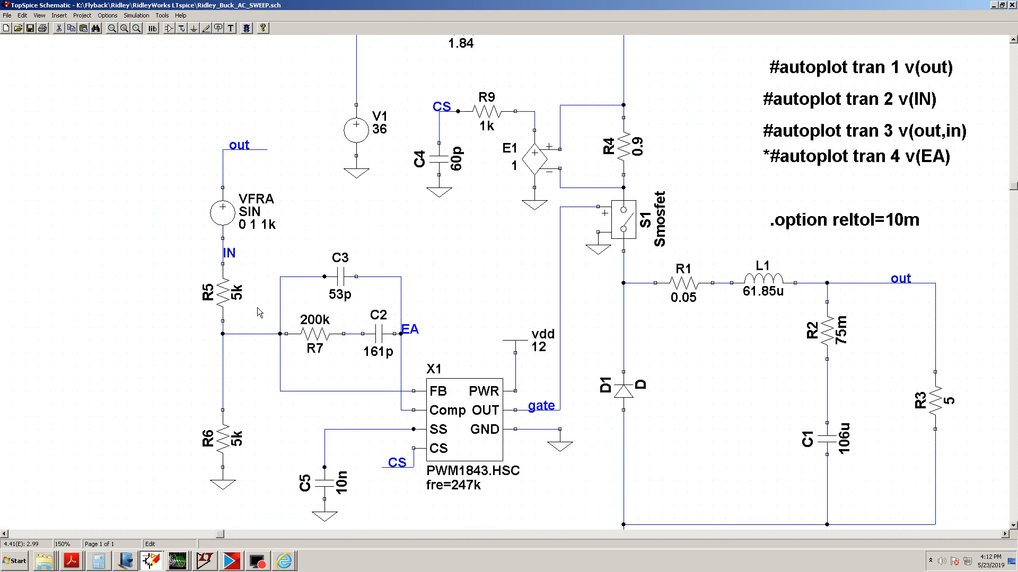
{"action": "scroll", "coordinate": [260, 313], "scroll_direction": "down", "scroll_amount": 1}
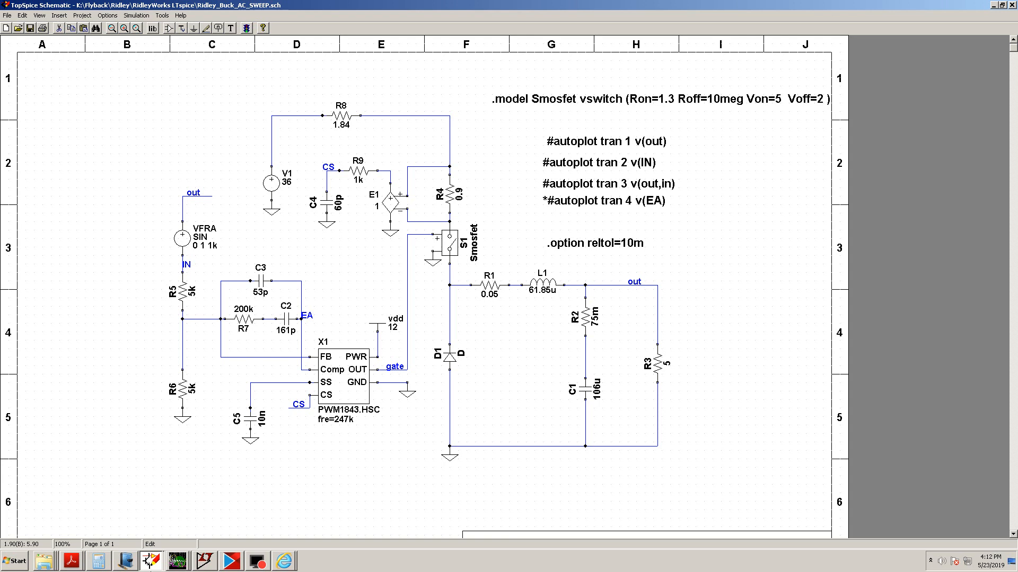
Switch to Windows Journal and sketch a buck converter circuit in red ink on a blank page
{"action": "left_click", "coordinate": [128, 563]}
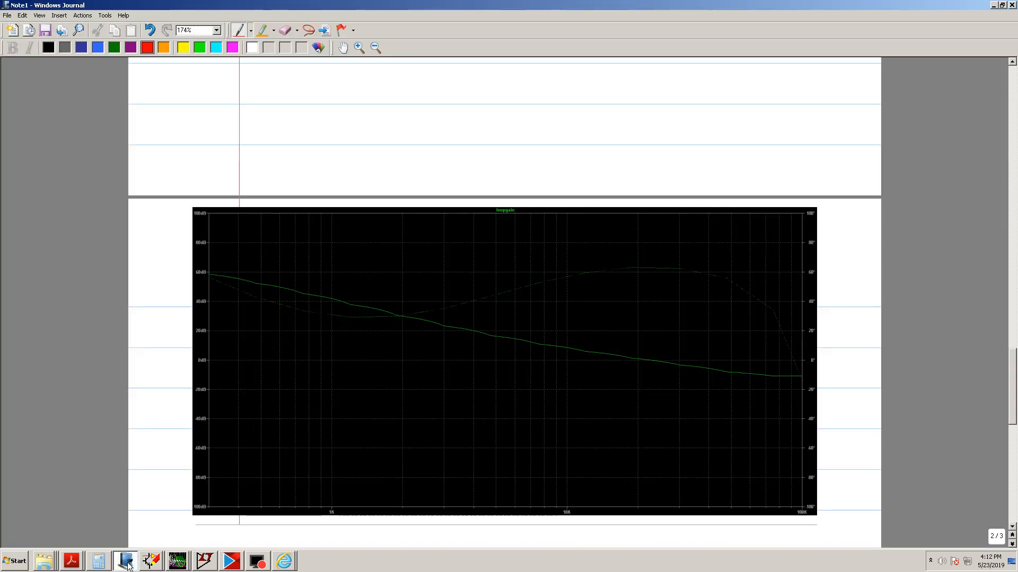
{"action": "scroll", "coordinate": [129, 566], "scroll_direction": "up", "scroll_amount": 11}
{"action": "scroll", "coordinate": [129, 566], "scroll_direction": "up", "scroll_amount": 5}
{"action": "scroll", "coordinate": [129, 566], "scroll_direction": "down", "scroll_amount": 2}
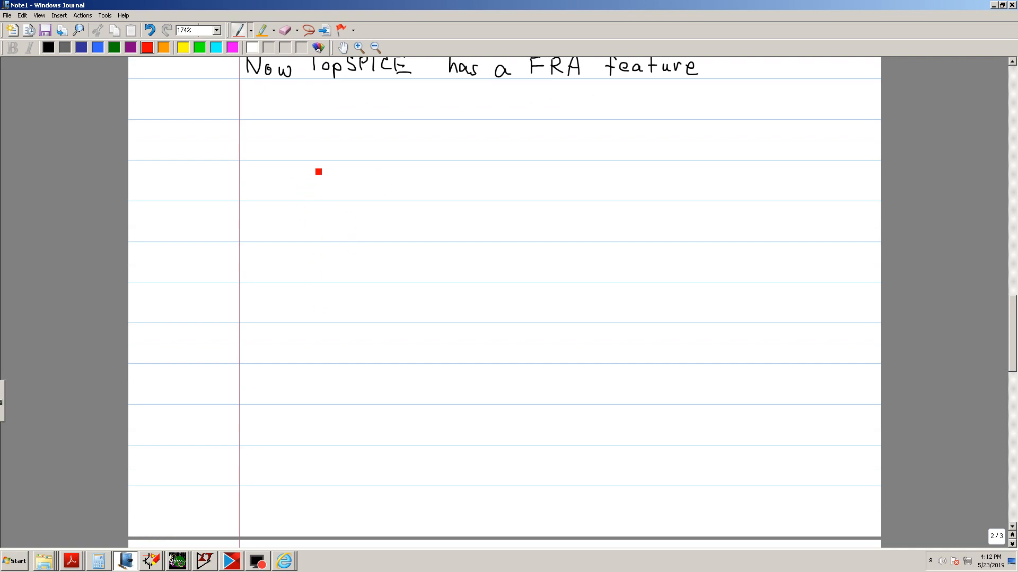
{"action": "mouse_move", "coordinate": [316, 161]}
{"action": "left_mouse_down"}
{"action": "mouse_move", "coordinate": [313, 188]}
{"action": "mouse_move", "coordinate": [332, 194]}
{"action": "mouse_move", "coordinate": [309, 248]}
{"action": "left_mouse_up"}
{"action": "mouse_move", "coordinate": [317, 159]}
{"action": "left_mouse_down"}
{"action": "mouse_move", "coordinate": [230, 165]}
{"action": "mouse_move", "coordinate": [249, 157]}
{"action": "mouse_move", "coordinate": [251, 171]}
{"action": "mouse_move", "coordinate": [191, 153]}
{"action": "mouse_move", "coordinate": [191, 175]}
{"action": "left_mouse_up"}
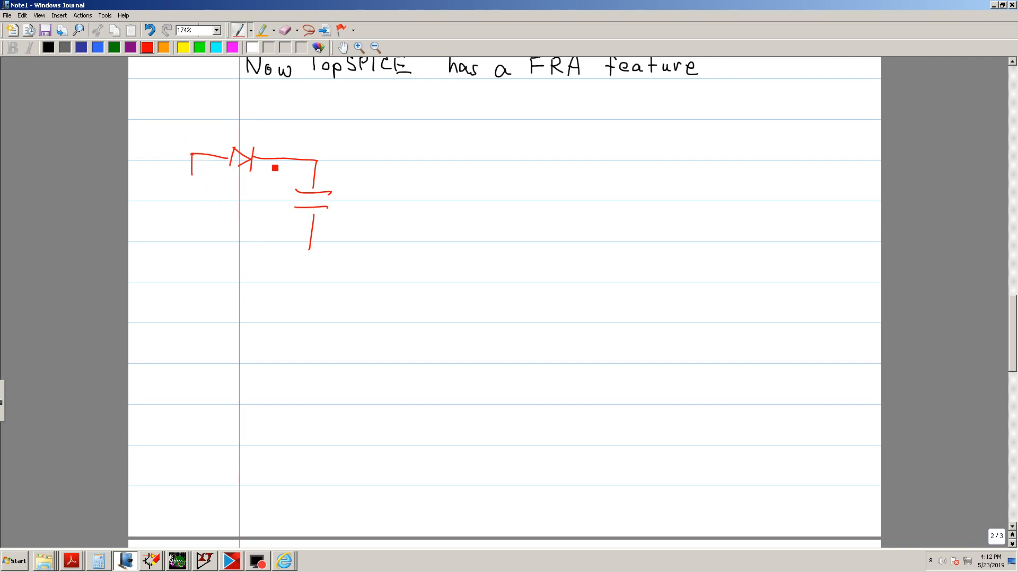
{"action": "mouse_move", "coordinate": [273, 159]}
{"action": "left_mouse_down"}
{"action": "mouse_move", "coordinate": [269, 184]}
{"action": "mouse_move", "coordinate": [277, 185]}
{"action": "mouse_move", "coordinate": [267, 201]}
{"action": "left_mouse_up"}
{"action": "mouse_move", "coordinate": [268, 183]}
{"action": "left_mouse_down"}
{"action": "mouse_move", "coordinate": [264, 255]}
{"action": "mouse_move", "coordinate": [268, 240]}
{"action": "left_mouse_up"}
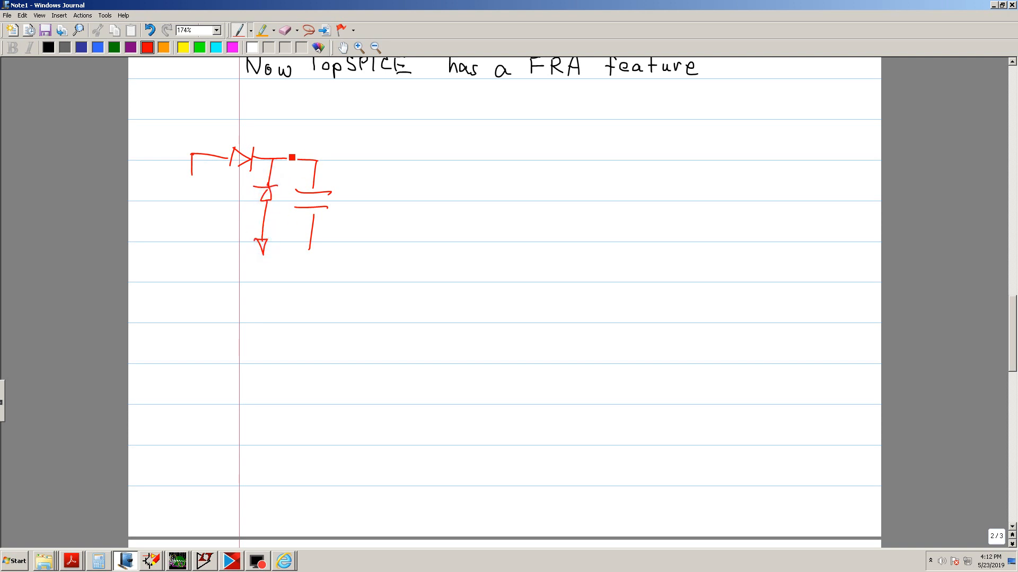
{"action": "left_click_drag", "start_coordinate": [286, 158], "coordinate": [303, 156]}
{"action": "left_click_drag", "start_coordinate": [306, 251], "coordinate": [314, 265]}
Draw time axes and a blue output-voltage startup curve rising to a level labelled 5V
{"action": "mouse_move", "coordinate": [409, 140]}
{"action": "left_mouse_down"}
{"action": "mouse_move", "coordinate": [397, 231]}
{"action": "mouse_move", "coordinate": [651, 261]}
{"action": "left_mouse_up"}
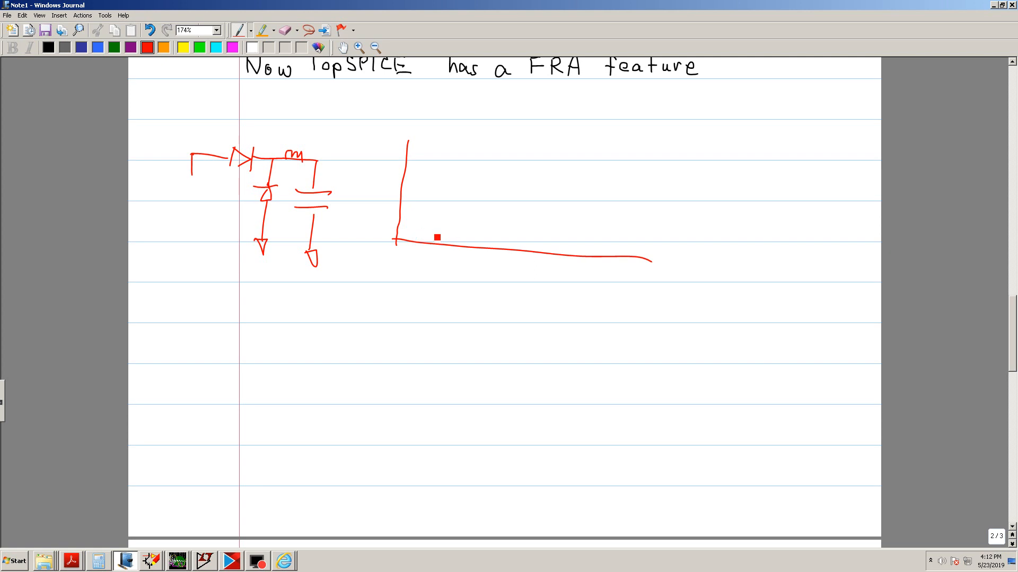
{"action": "left_click", "coordinate": [98, 48]}
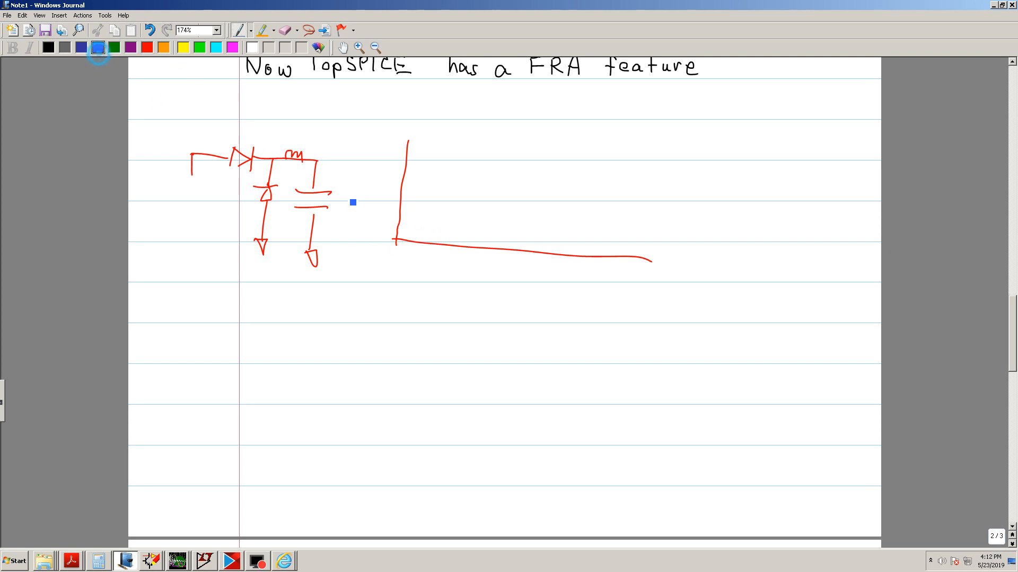
{"action": "right_click", "coordinate": [401, 240]}
{"action": "left_click", "coordinate": [423, 216]}
{"action": "left_click", "coordinate": [413, 205]}
{"action": "left_click_drag", "start_coordinate": [401, 239], "coordinate": [447, 208]}
{"action": "mouse_move", "coordinate": [516, 168]}
{"action": "left_mouse_down"}
{"action": "mouse_move", "coordinate": [680, 168]}
{"action": "mouse_move", "coordinate": [707, 154]}
{"action": "left_mouse_up"}
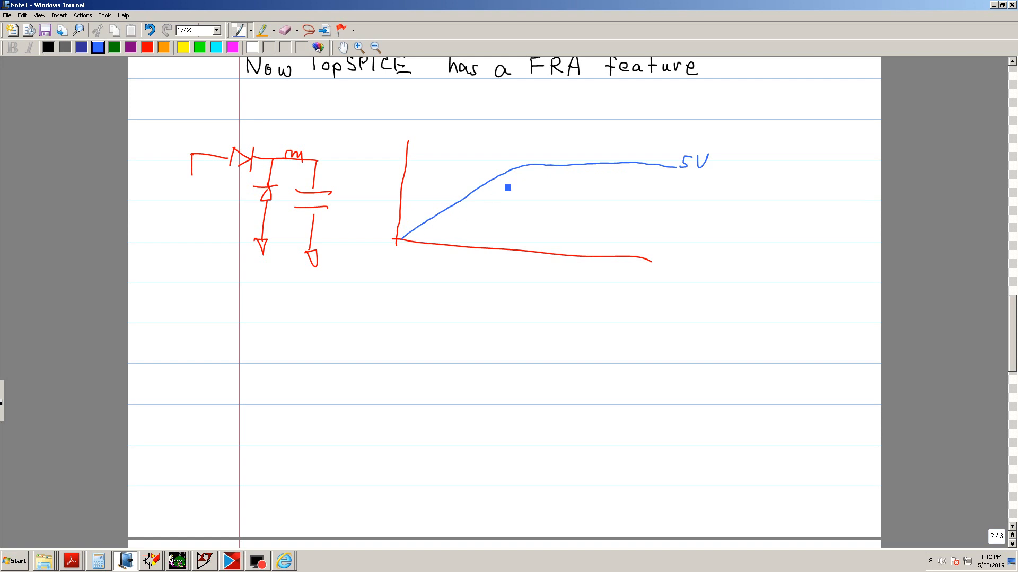
Annotate the curve with an arrow labelled "Steady State" and a vertical line marking where it levels off
{"action": "left_click_drag", "start_coordinate": [567, 126], "coordinate": [546, 158]}
{"action": "mouse_move", "coordinate": [581, 117]}
{"action": "left_mouse_down"}
{"action": "mouse_move", "coordinate": [578, 128]}
{"action": "mouse_move", "coordinate": [589, 127]}
{"action": "left_mouse_up"}
{"action": "mouse_move", "coordinate": [583, 119]}
{"action": "left_mouse_down"}
{"action": "mouse_move", "coordinate": [668, 129]}
{"action": "mouse_move", "coordinate": [674, 115]}
{"action": "mouse_move", "coordinate": [684, 128]}
{"action": "left_mouse_up"}
{"action": "left_click_drag", "start_coordinate": [679, 118], "coordinate": [690, 117]}
{"action": "left_click_drag", "start_coordinate": [687, 123], "coordinate": [692, 128]}
{"action": "left_click_drag", "start_coordinate": [544, 168], "coordinate": [533, 240]}
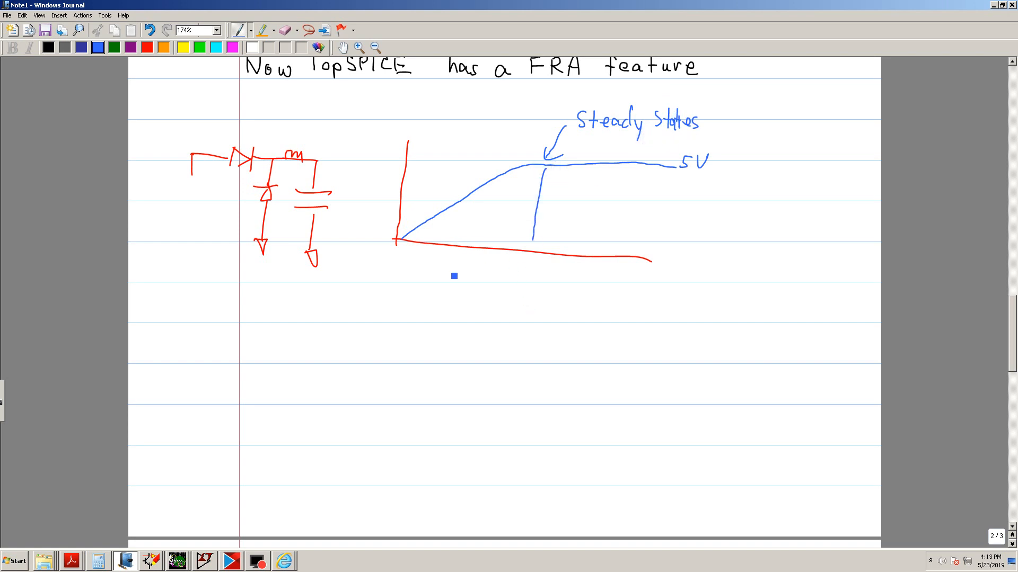
Write "1m - 10ns" and "800 Hz" beneath the time axis
{"action": "mouse_move", "coordinate": [452, 261]}
{"action": "left_mouse_down"}
{"action": "mouse_move", "coordinate": [452, 272]}
{"action": "mouse_move", "coordinate": [498, 269]}
{"action": "left_mouse_up"}
{"action": "left_click_drag", "start_coordinate": [507, 279], "coordinate": [517, 278]}
{"action": "left_click_drag", "start_coordinate": [533, 238], "coordinate": [535, 247]}
{"action": "mouse_move", "coordinate": [442, 303]}
{"action": "left_mouse_down"}
{"action": "mouse_move", "coordinate": [441, 314]}
{"action": "mouse_move", "coordinate": [453, 303]}
{"action": "mouse_move", "coordinate": [501, 311]}
{"action": "left_mouse_up"}
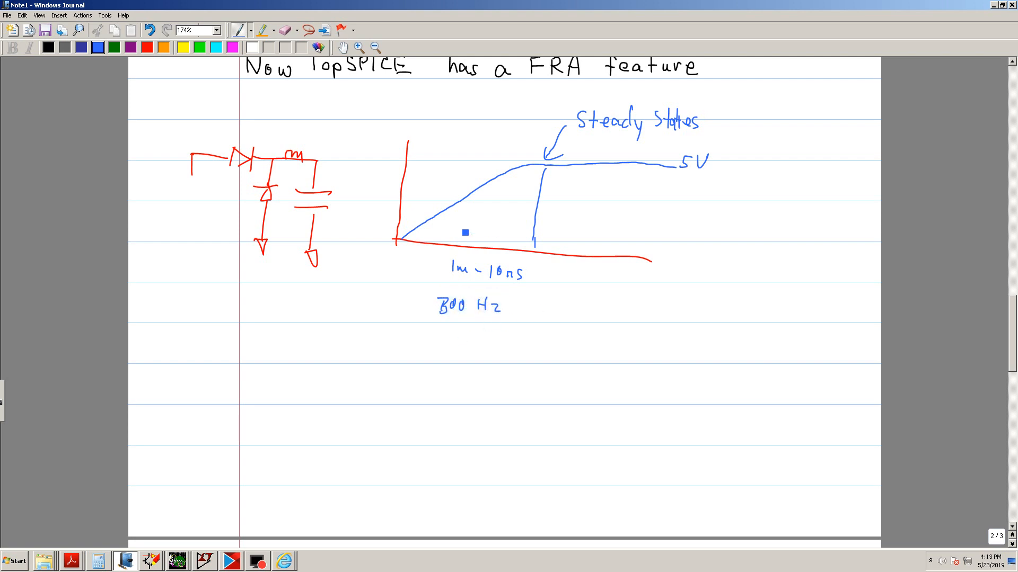
Label the steady-state time "2m" and draw a sine perturbation riding on the steady-state output
{"action": "left_click_drag", "start_coordinate": [463, 234], "coordinate": [478, 241]}
{"action": "left_click_drag", "start_coordinate": [480, 237], "coordinate": [484, 245]}
{"action": "left_click_drag", "start_coordinate": [553, 167], "coordinate": [577, 155]}
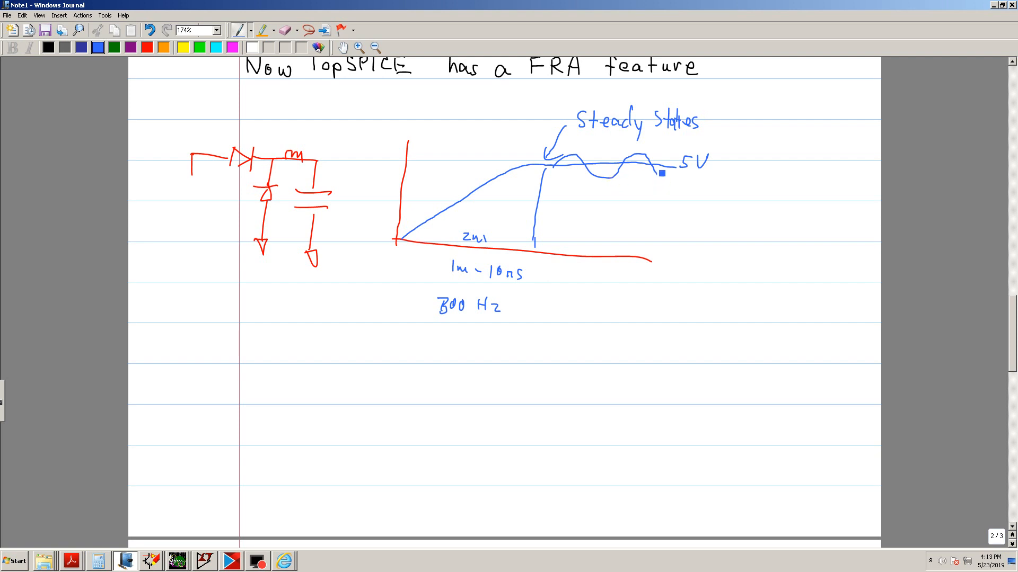
{"action": "left_click_drag", "start_coordinate": [658, 152], "coordinate": [659, 177]}
Switch back to the Ridley_Buck_AC_SWEEP schematic in TopSpice and inspect capacitor C2's attributes
{"action": "mouse_move", "coordinate": [150, 563]}
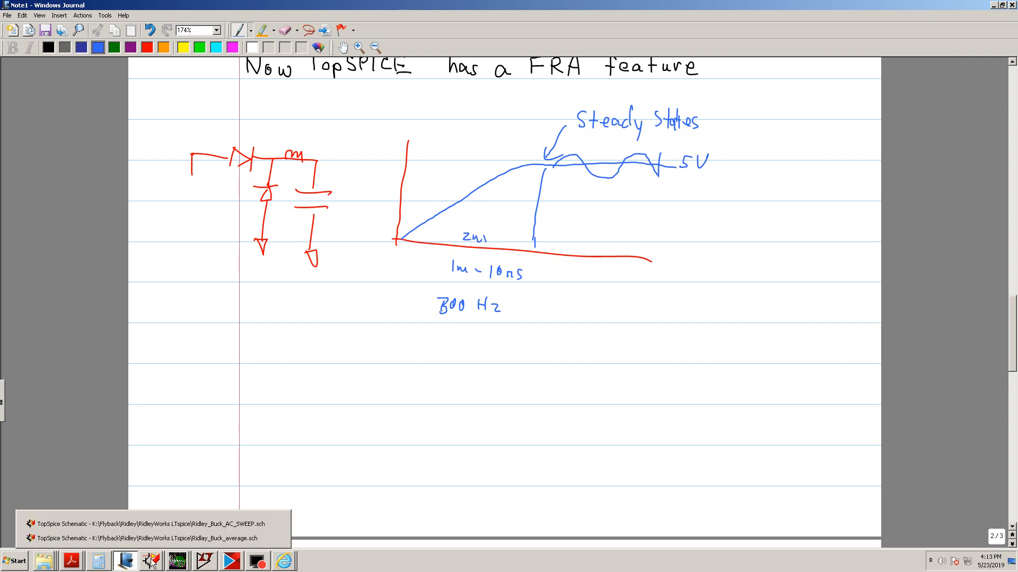
{"action": "left_click", "coordinate": [152, 562]}
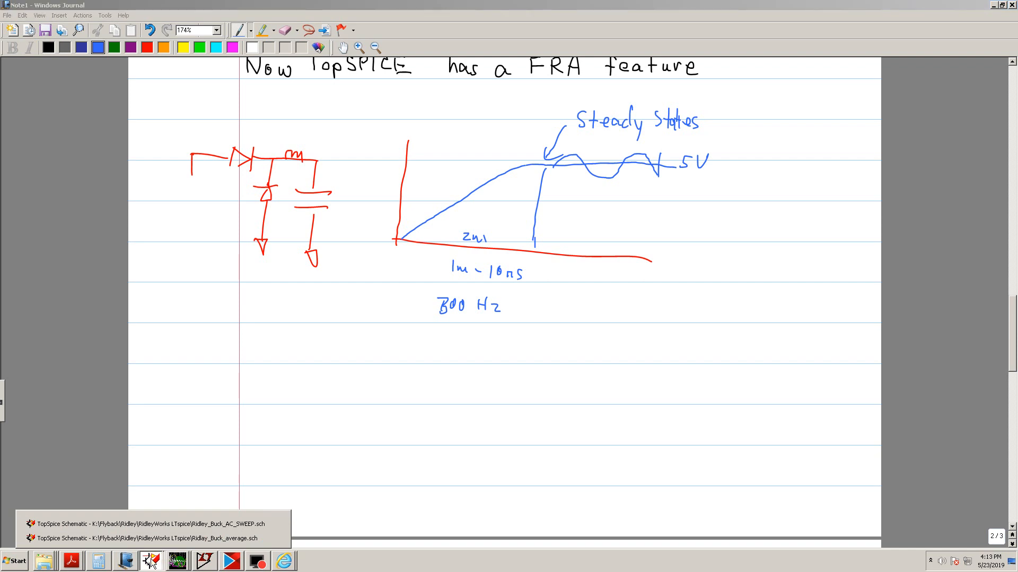
{"action": "left_click", "coordinate": [166, 525]}
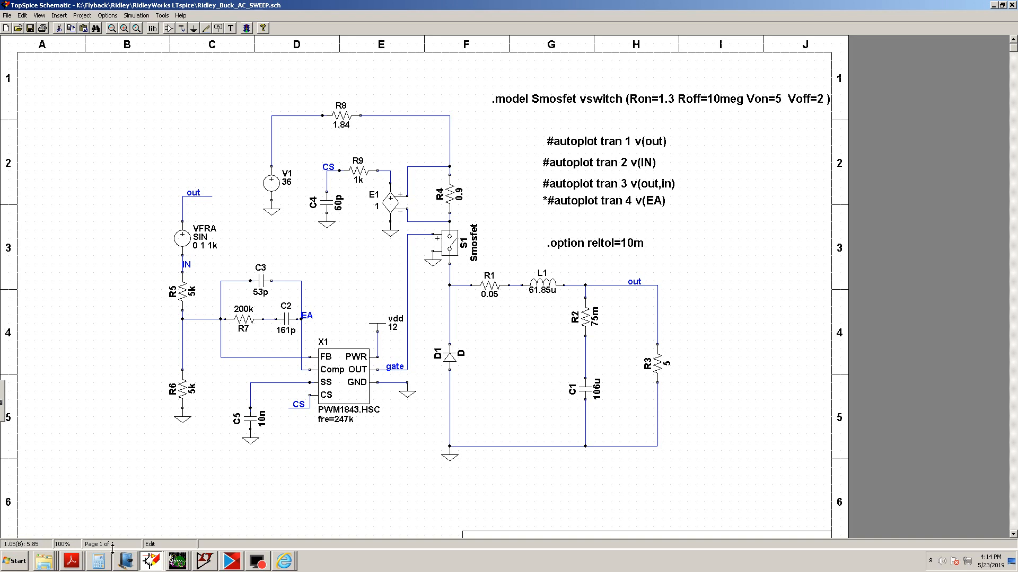
{"action": "left_click", "coordinate": [152, 563]}
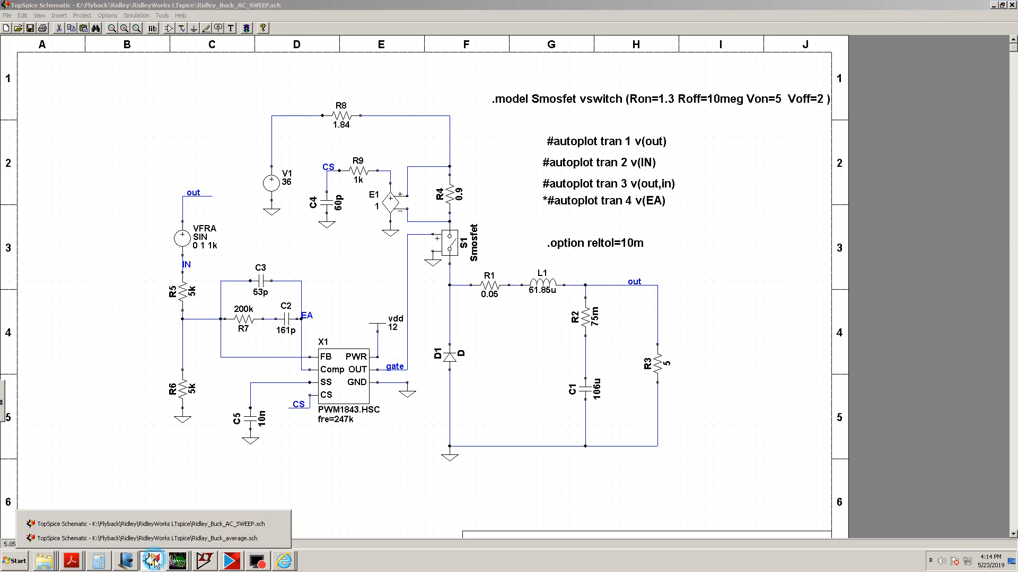
{"action": "left_click", "coordinate": [162, 524]}
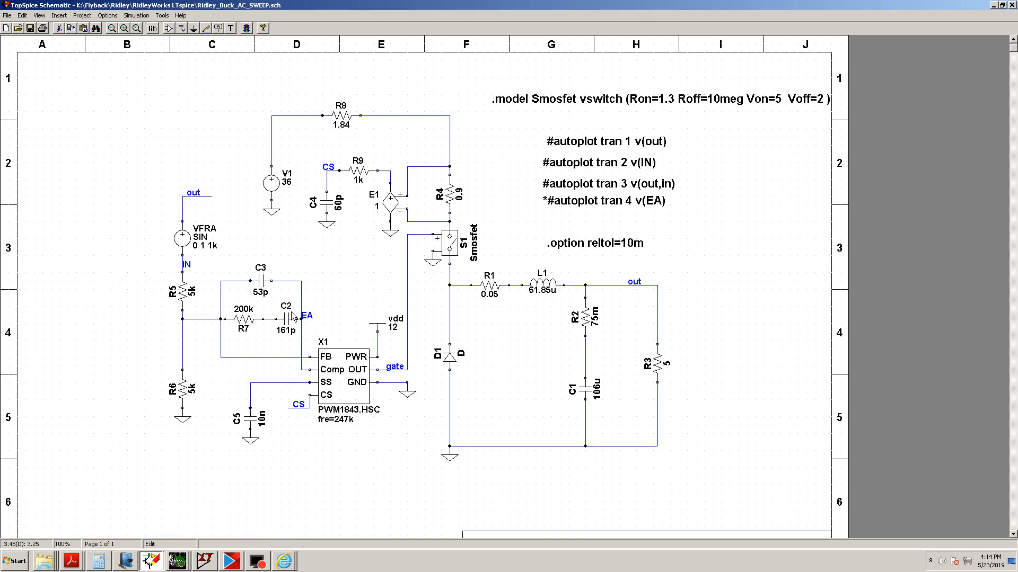
{"action": "double_click", "coordinate": [286, 321]}
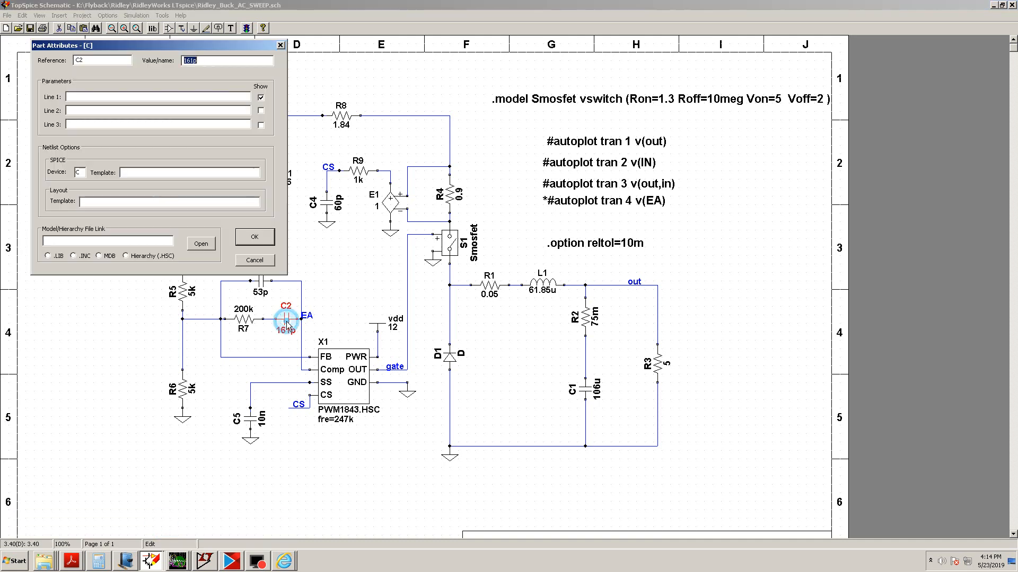
{"action": "left_click", "coordinate": [254, 240]}
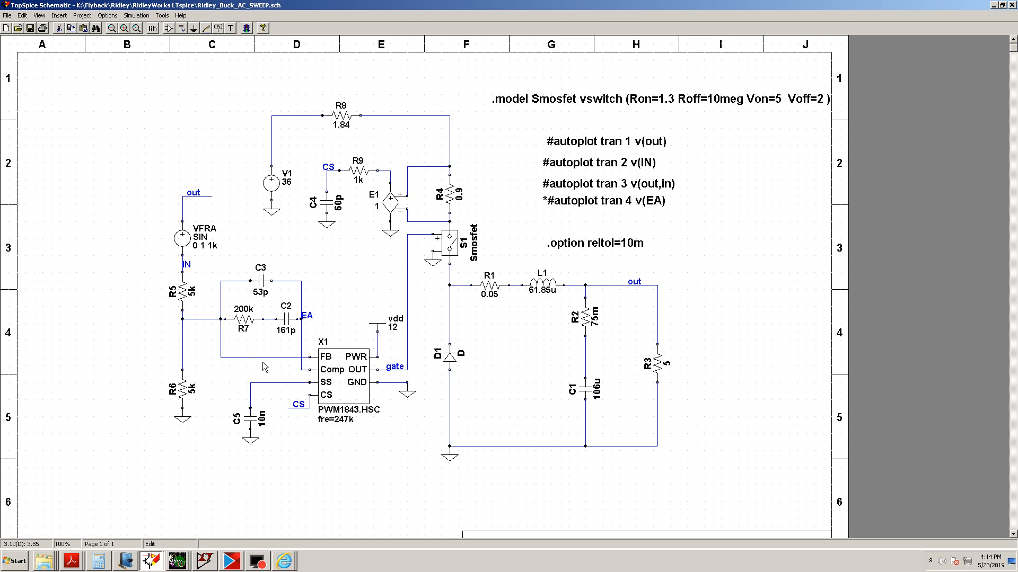
Open the transient analysis frequency response (FRA) setup and set frequency stepping to Decade (log)
{"action": "left_click", "coordinate": [133, 16]}
{"action": "left_click", "coordinate": [131, 26]}
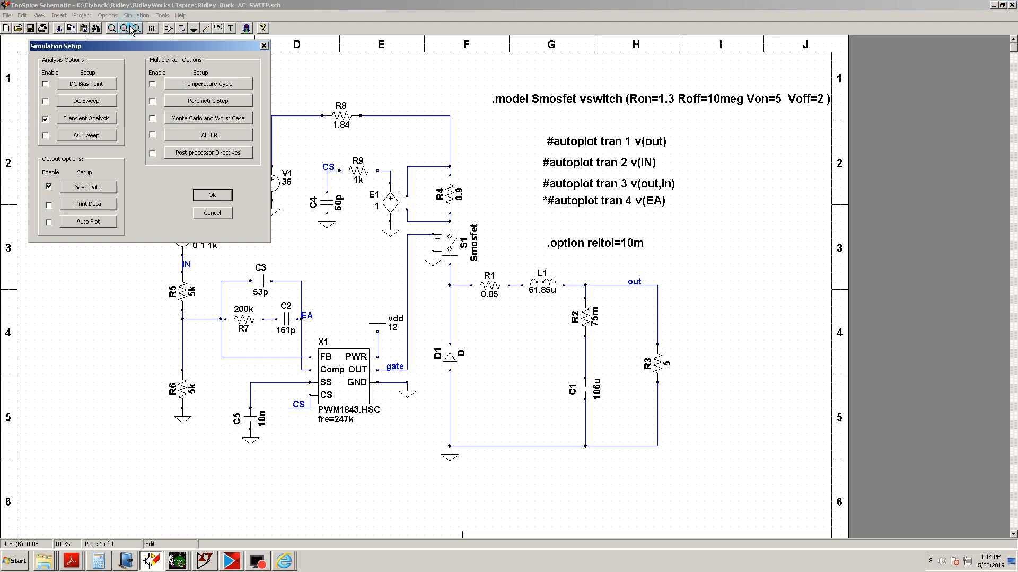
{"action": "left_click", "coordinate": [86, 121]}
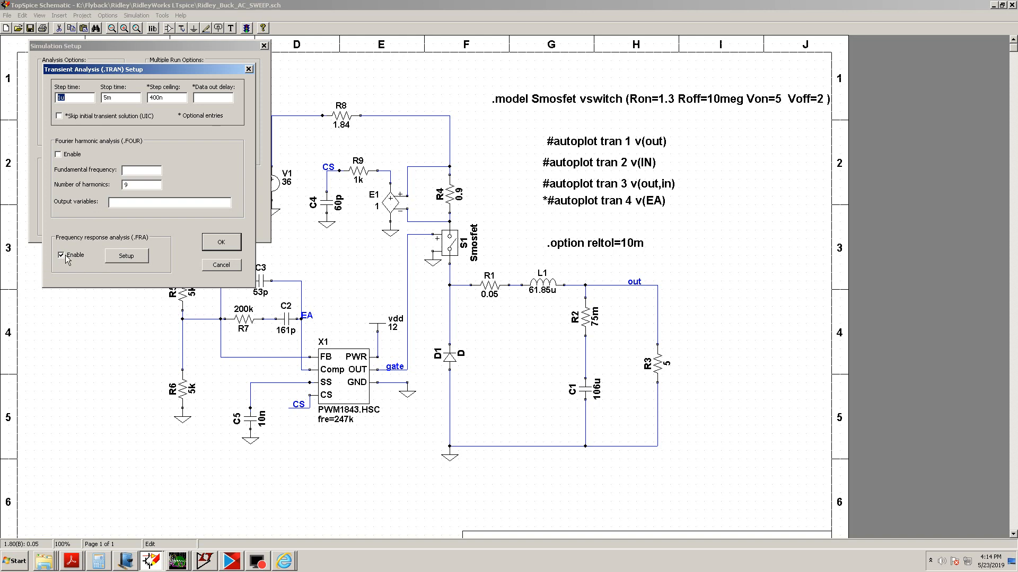
{"action": "left_click", "coordinate": [126, 256]}
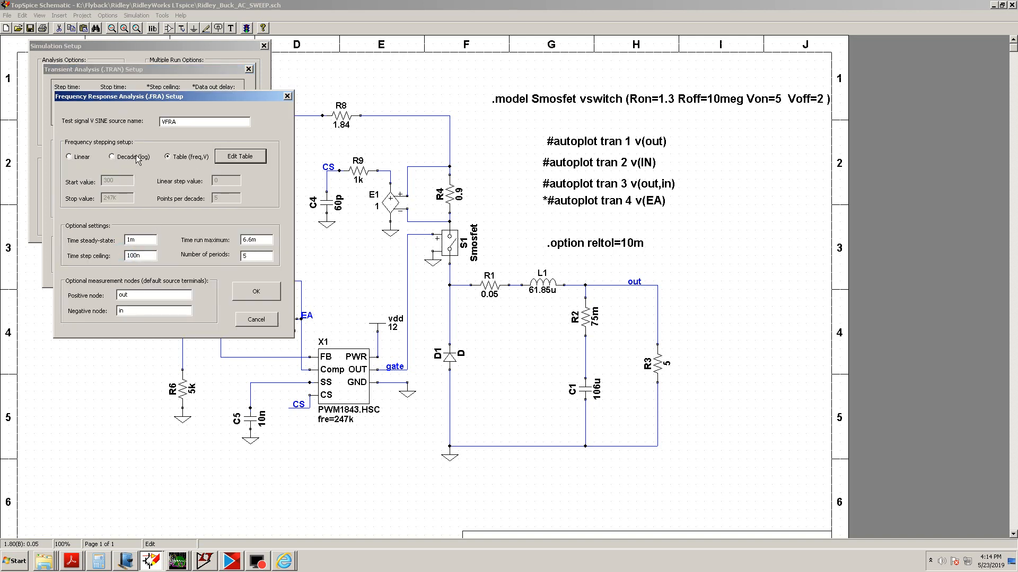
{"action": "left_click", "coordinate": [112, 157]}
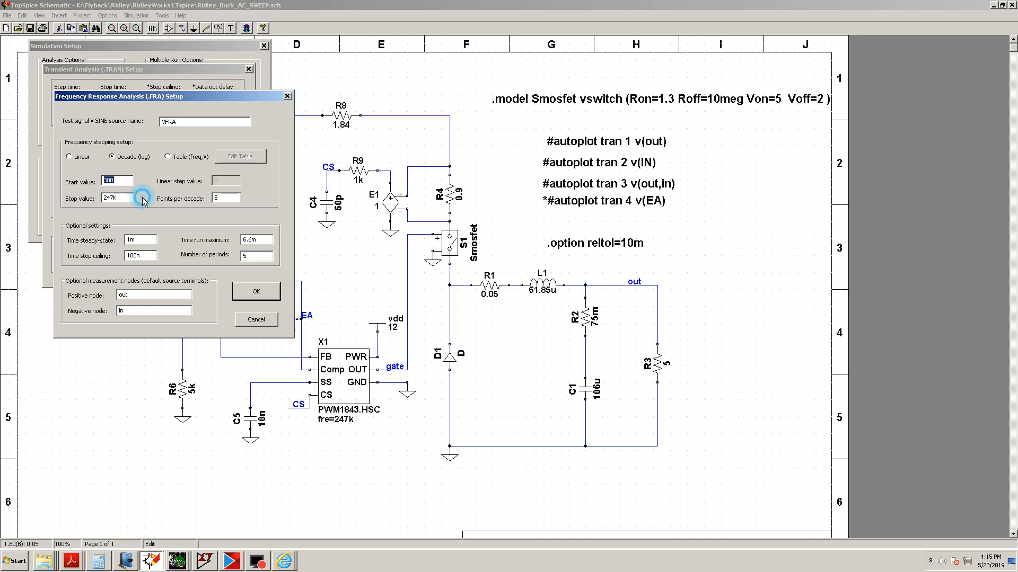
{"action": "left_click", "coordinate": [117, 183]}
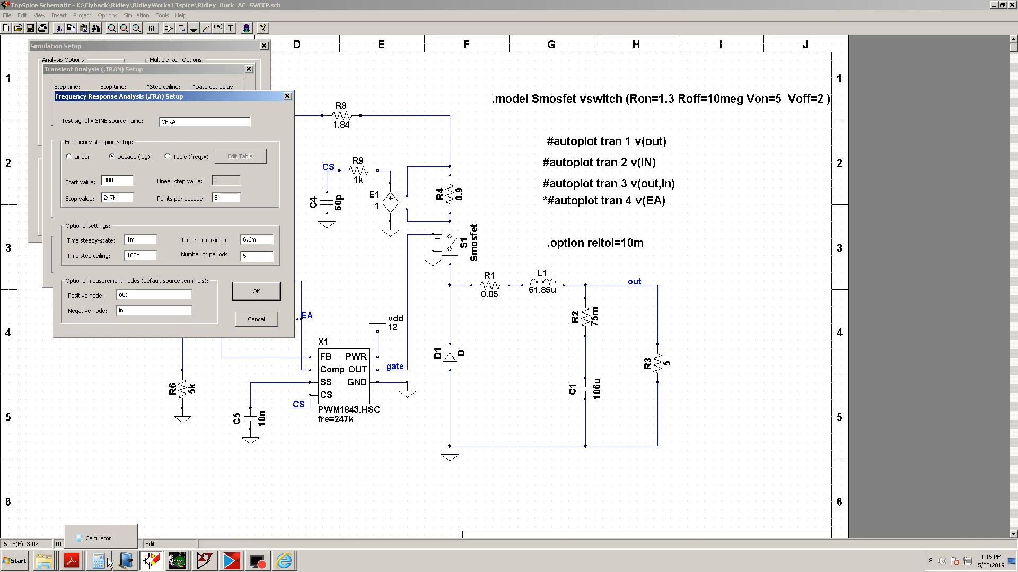
Switch to Windows Journal and add a stroke beside the steady-state marker
{"action": "left_click", "coordinate": [125, 561]}
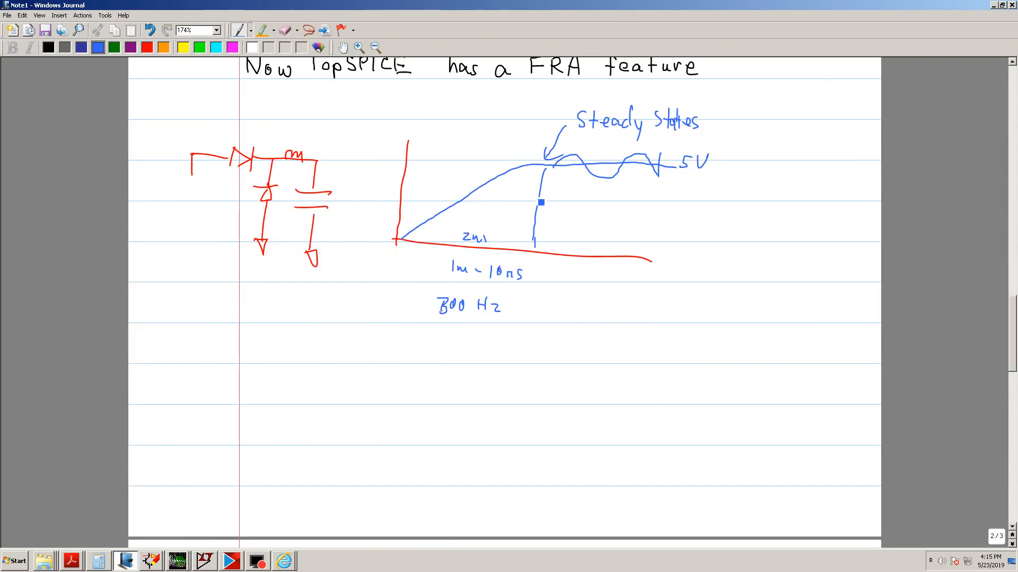
{"action": "left_click_drag", "start_coordinate": [538, 197], "coordinate": [520, 216]}
Return to TopSpice, compute 1/300 × 2 in Calculator, and confirm the FRA setup dialog
{"action": "left_click", "coordinate": [158, 566]}
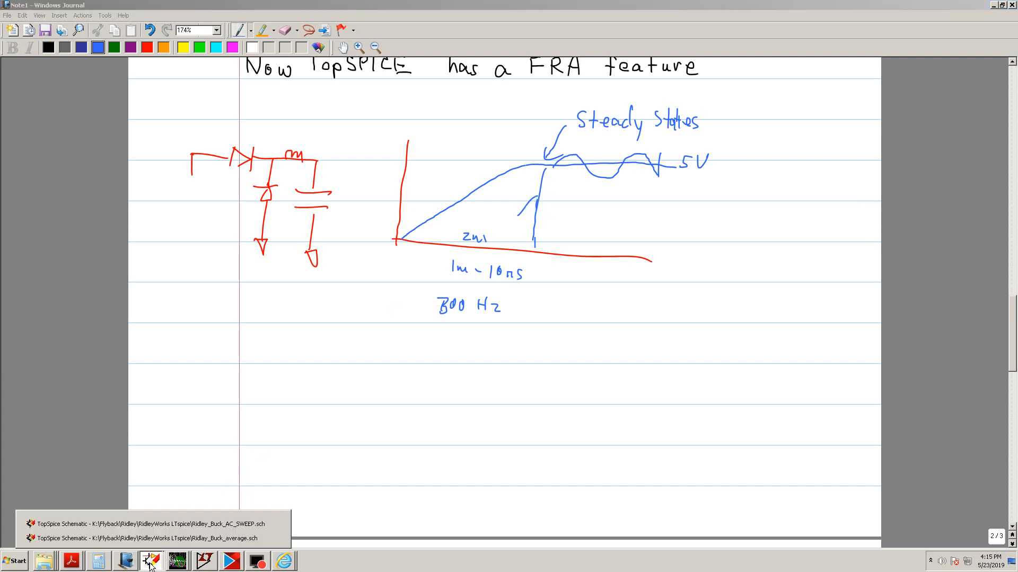
{"action": "left_click", "coordinate": [157, 523]}
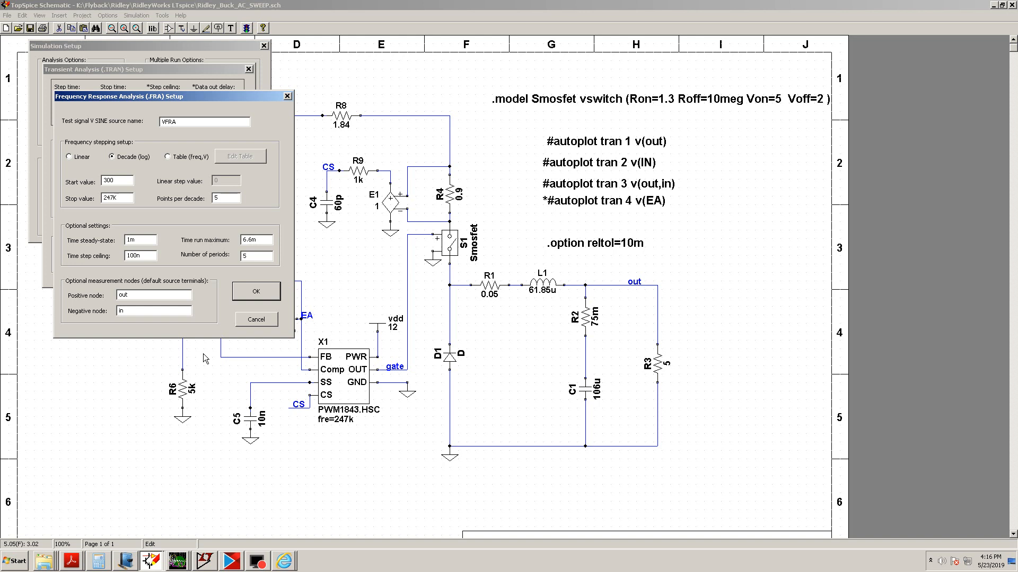
{"action": "left_click", "coordinate": [106, 561]}
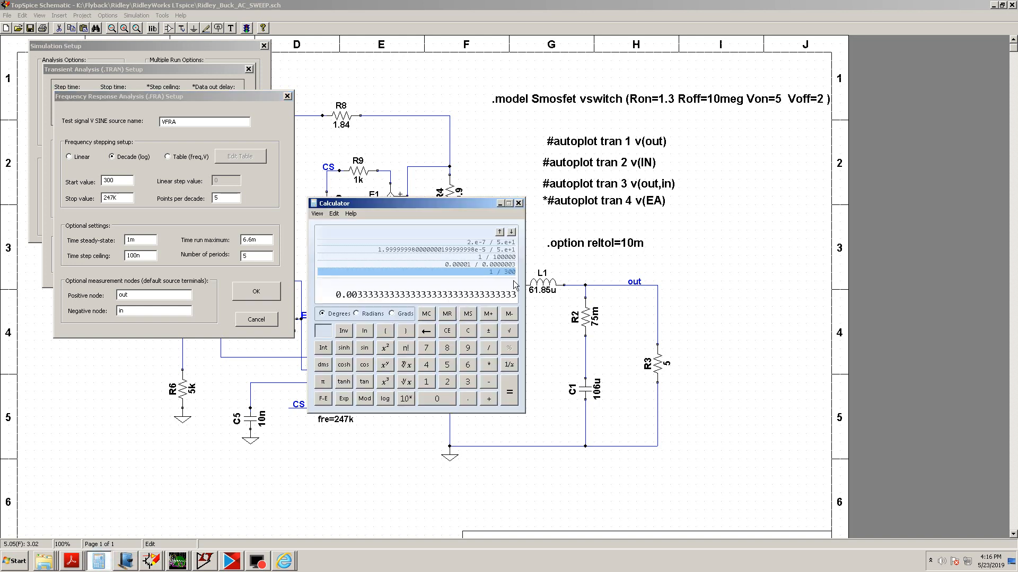
{"action": "left_click", "coordinate": [469, 333]}
{"action": "left_click", "coordinate": [448, 333]}
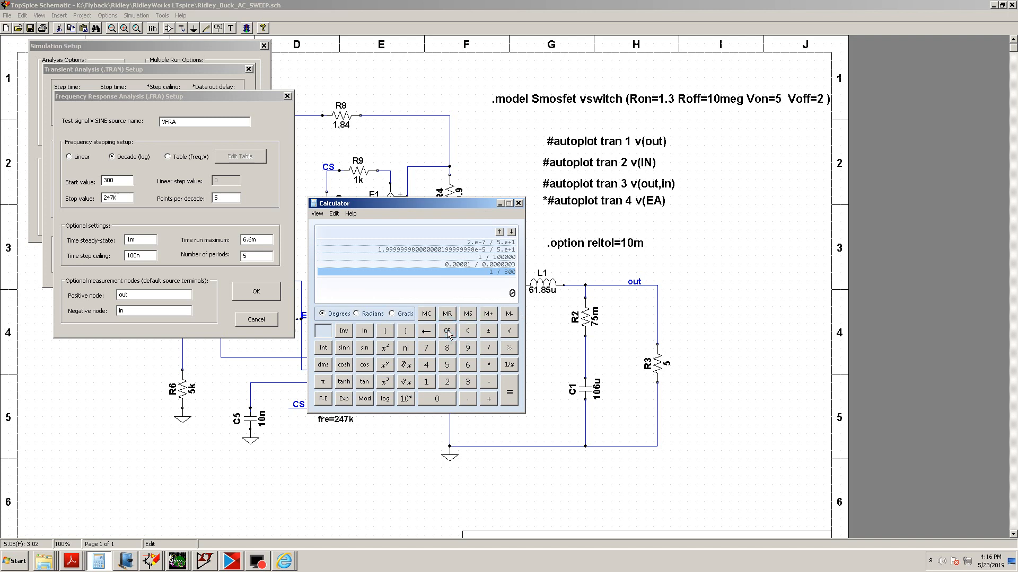
{"action": "left_click", "coordinate": [448, 333]}
{"action": "left_click", "coordinate": [427, 383]}
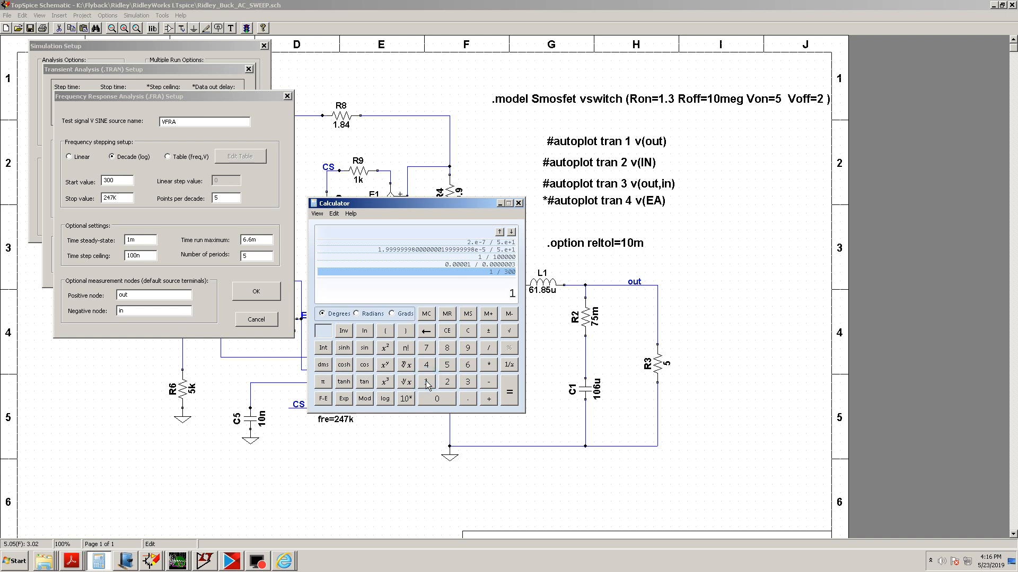
{"action": "left_click", "coordinate": [488, 348]}
{"action": "left_click", "coordinate": [467, 382]}
{"action": "left_click", "coordinate": [442, 399]}
{"action": "left_click", "coordinate": [442, 400]}
{"action": "left_click", "coordinate": [509, 395]}
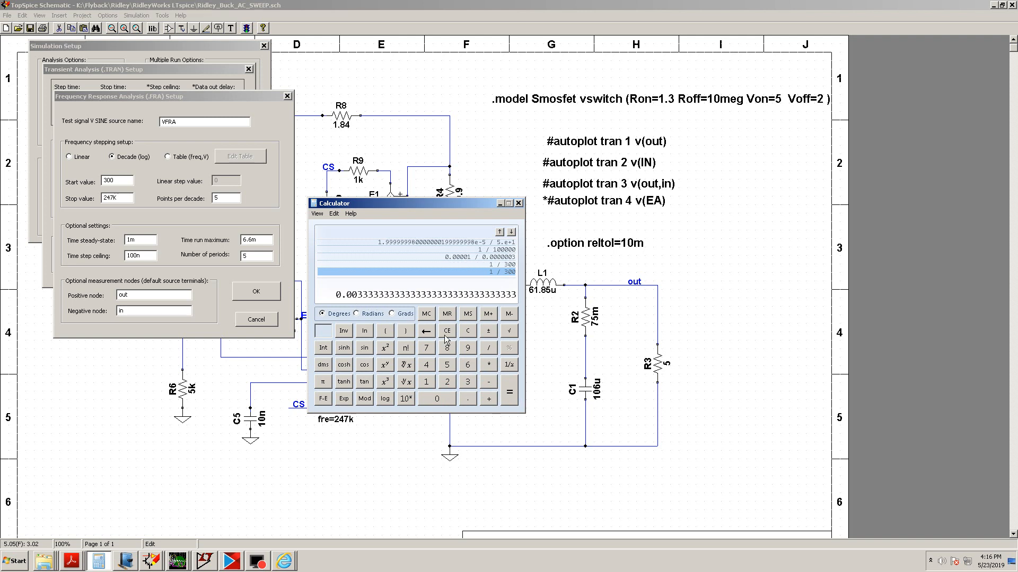
{"action": "left_click", "coordinate": [489, 365]}
{"action": "left_click", "coordinate": [447, 381]}
{"action": "left_click", "coordinate": [509, 392]}
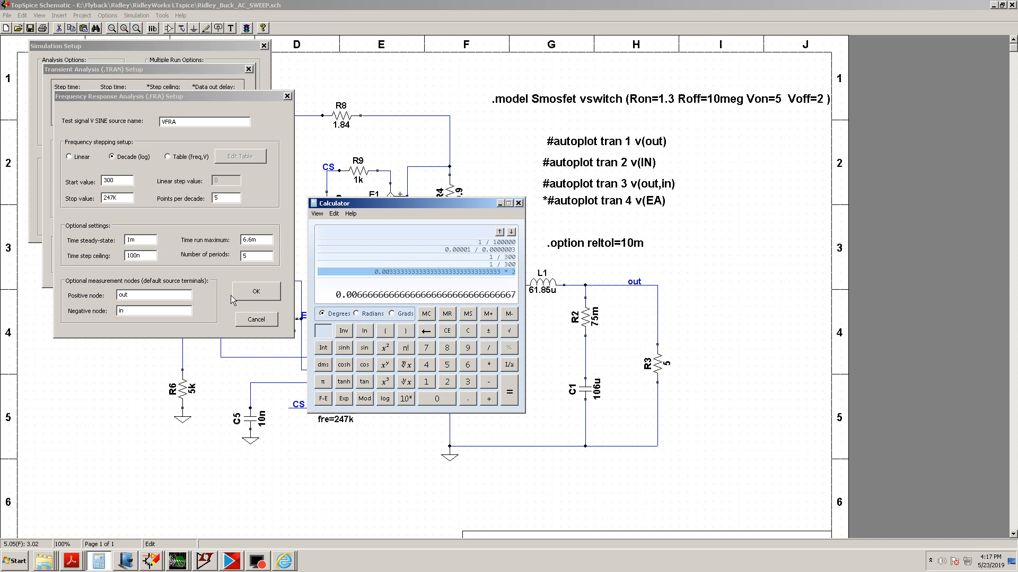
{"action": "left_click", "coordinate": [247, 293]}
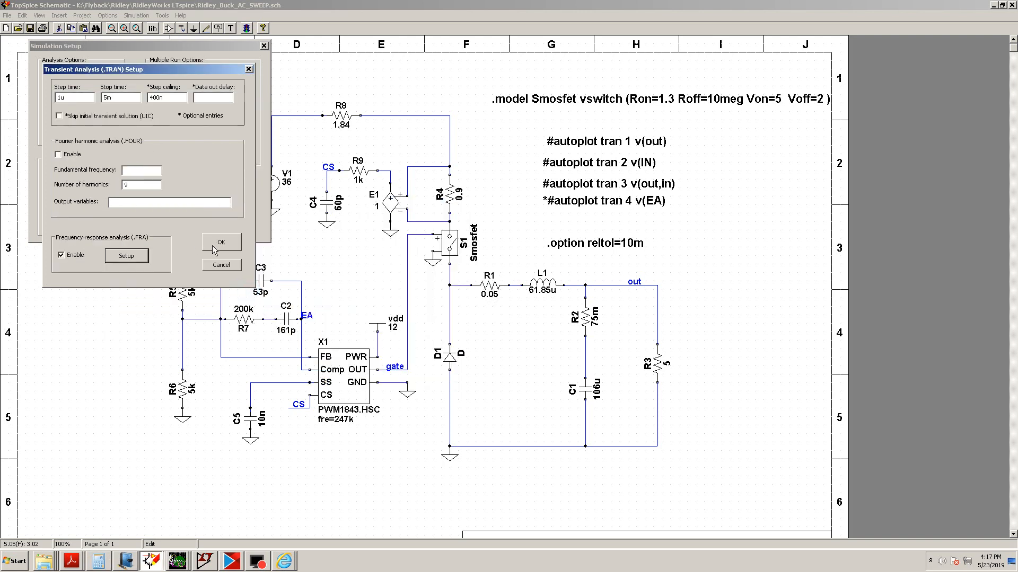
Reopen the FRA setup to review its settings, then close it and the simulation setup dialogs
{"action": "left_click", "coordinate": [125, 256]}
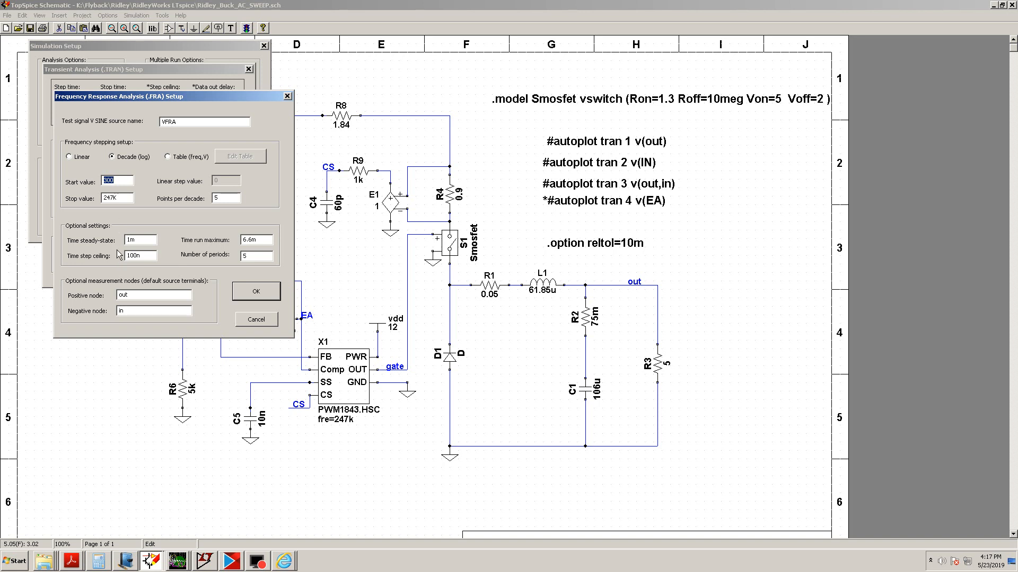
{"action": "left_click", "coordinate": [249, 293]}
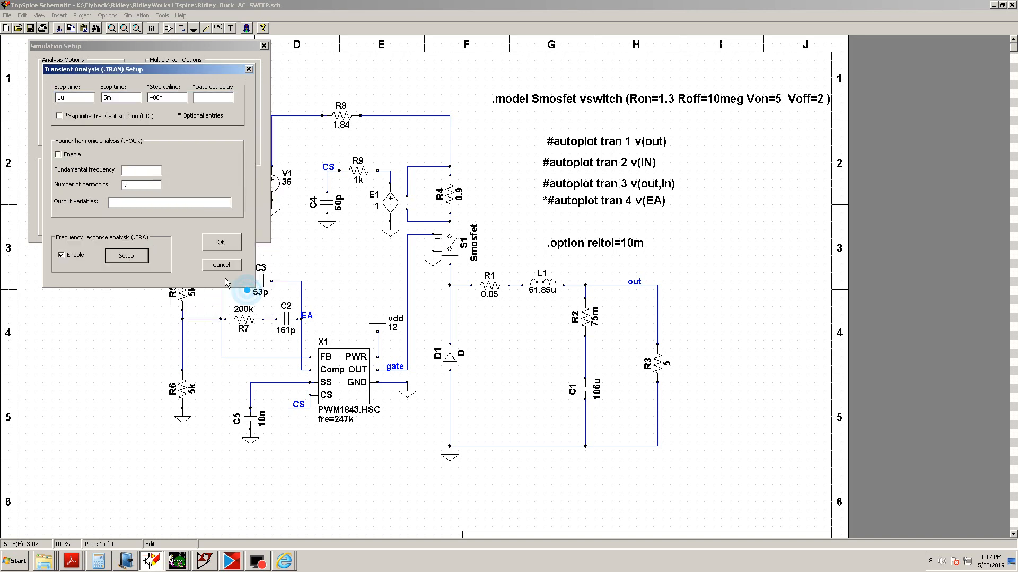
{"action": "left_click", "coordinate": [214, 250]}
{"action": "left_click", "coordinate": [212, 196]}
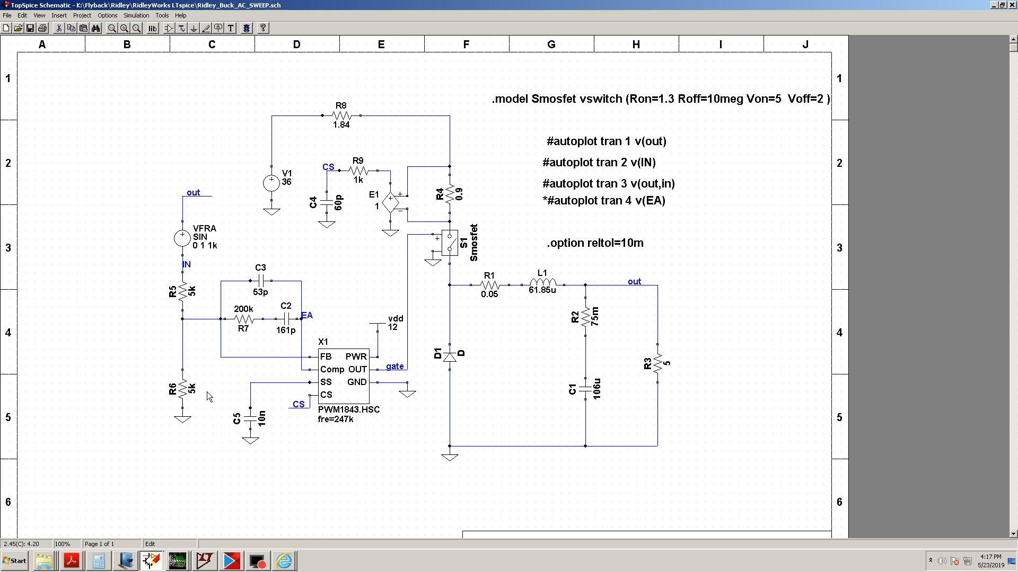
Switch to Windows Journal and sketch a frequency axis from 300 to 100K with a falling response line
{"action": "left_click", "coordinate": [126, 562]}
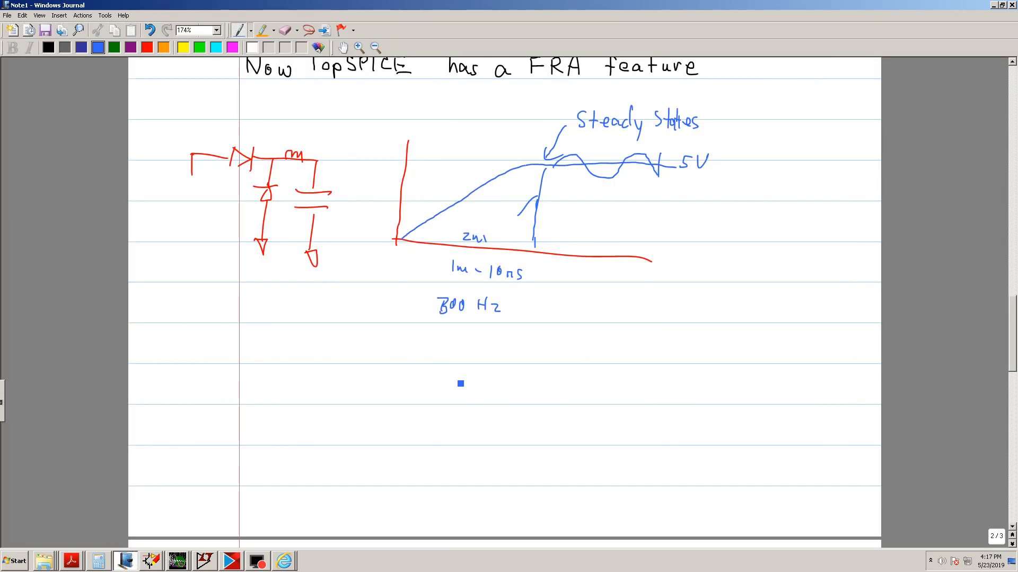
{"action": "mouse_move", "coordinate": [302, 357]}
{"action": "left_mouse_down"}
{"action": "mouse_move", "coordinate": [298, 482]}
{"action": "mouse_move", "coordinate": [275, 485]}
{"action": "mouse_move", "coordinate": [581, 494]}
{"action": "left_mouse_up"}
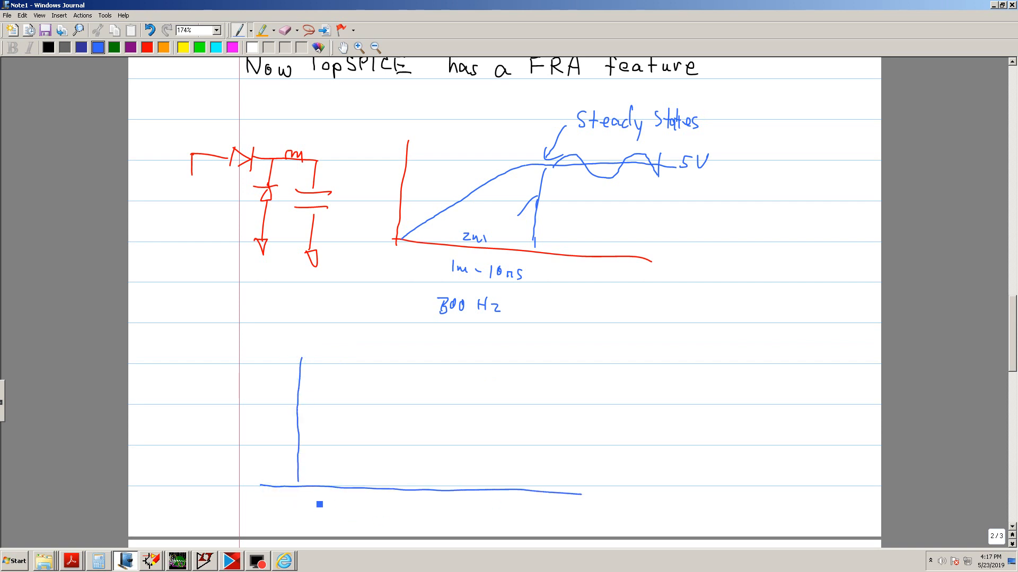
{"action": "left_click_drag", "start_coordinate": [321, 502], "coordinate": [344, 499]}
{"action": "mouse_move", "coordinate": [549, 501]}
{"action": "left_mouse_down"}
{"action": "mouse_move", "coordinate": [549, 512]}
{"action": "mouse_move", "coordinate": [562, 503]}
{"action": "mouse_move", "coordinate": [569, 513]}
{"action": "left_mouse_up"}
{"action": "left_click_drag", "start_coordinate": [570, 509], "coordinate": [578, 503]}
{"action": "mouse_move", "coordinate": [303, 340]}
{"action": "left_mouse_down"}
{"action": "mouse_move", "coordinate": [359, 382]}
{"action": "mouse_move", "coordinate": [580, 495]}
{"action": "left_mouse_up"}
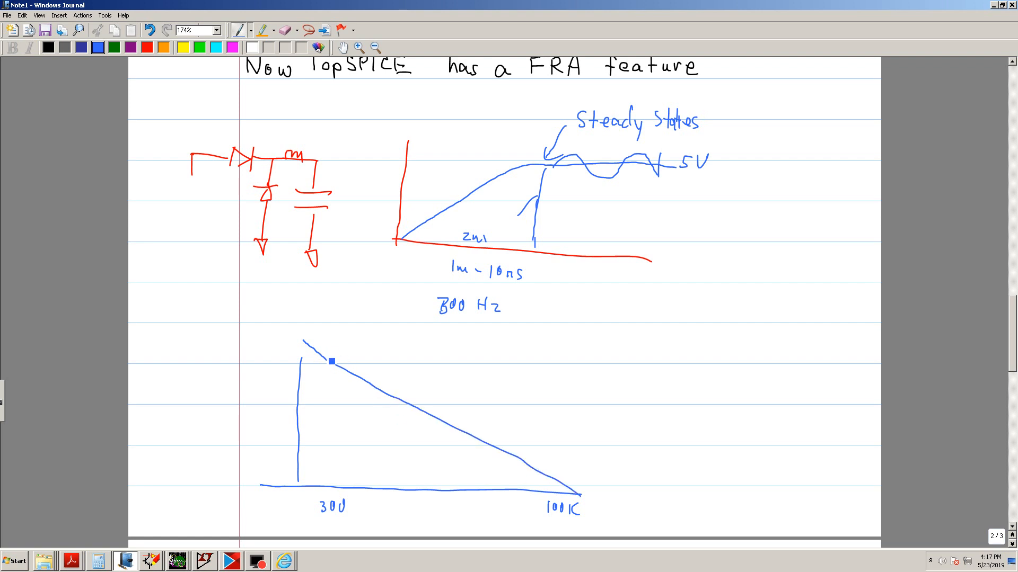
Add tick marks along the sloping line and write Constant Voltage Stimulus beside the sketch
{"action": "mouse_move", "coordinate": [327, 356]}
{"action": "left_mouse_down"}
{"action": "mouse_move", "coordinate": [327, 374]}
{"action": "mouse_move", "coordinate": [406, 412]}
{"action": "left_mouse_up"}
{"action": "mouse_move", "coordinate": [557, 344]}
{"action": "left_mouse_down"}
{"action": "mouse_move", "coordinate": [554, 355]}
{"action": "mouse_move", "coordinate": [619, 344]}
{"action": "mouse_move", "coordinate": [667, 359]}
{"action": "mouse_move", "coordinate": [676, 347]}
{"action": "mouse_move", "coordinate": [680, 356]}
{"action": "mouse_move", "coordinate": [740, 348]}
{"action": "mouse_move", "coordinate": [746, 357]}
{"action": "left_mouse_up"}
{"action": "left_click_drag", "start_coordinate": [749, 350], "coordinate": [789, 359]}
{"action": "left_click", "coordinate": [726, 365]}
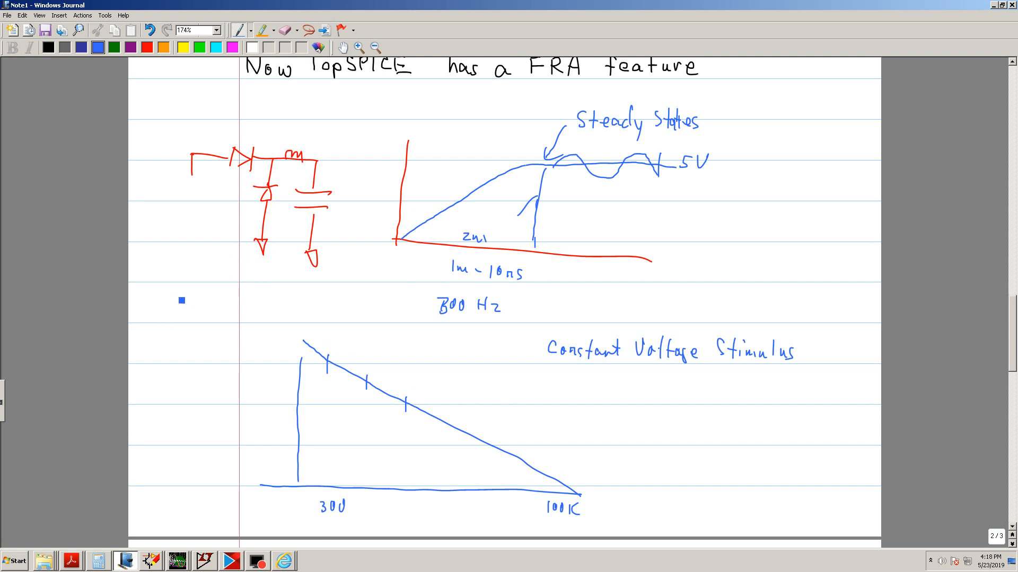
Sketch a resistor between nodes labelled Out and IN
{"action": "left_click_drag", "start_coordinate": [179, 287], "coordinate": [177, 366]}
{"action": "mouse_move", "coordinate": [179, 301]}
{"action": "left_mouse_down"}
{"action": "mouse_move", "coordinate": [227, 302]}
{"action": "mouse_move", "coordinate": [196, 285]}
{"action": "mouse_move", "coordinate": [215, 277]}
{"action": "mouse_move", "coordinate": [227, 286]}
{"action": "left_mouse_up"}
{"action": "left_click_drag", "start_coordinate": [214, 277], "coordinate": [211, 300]}
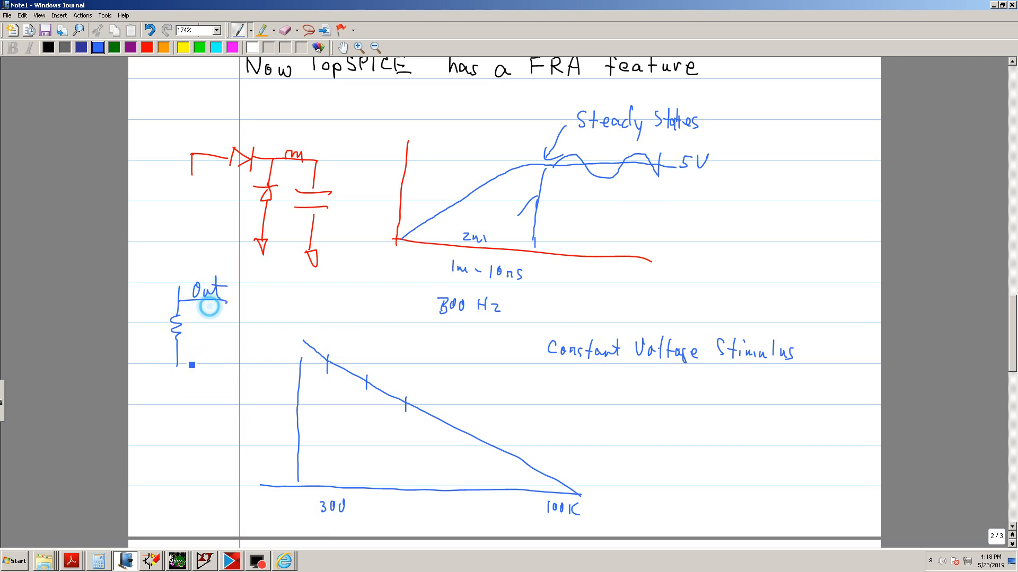
{"action": "mouse_move", "coordinate": [183, 353]}
{"action": "left_mouse_down"}
{"action": "mouse_move", "coordinate": [227, 354]}
{"action": "mouse_move", "coordinate": [199, 349]}
{"action": "mouse_move", "coordinate": [211, 338]}
{"action": "left_mouse_up"}
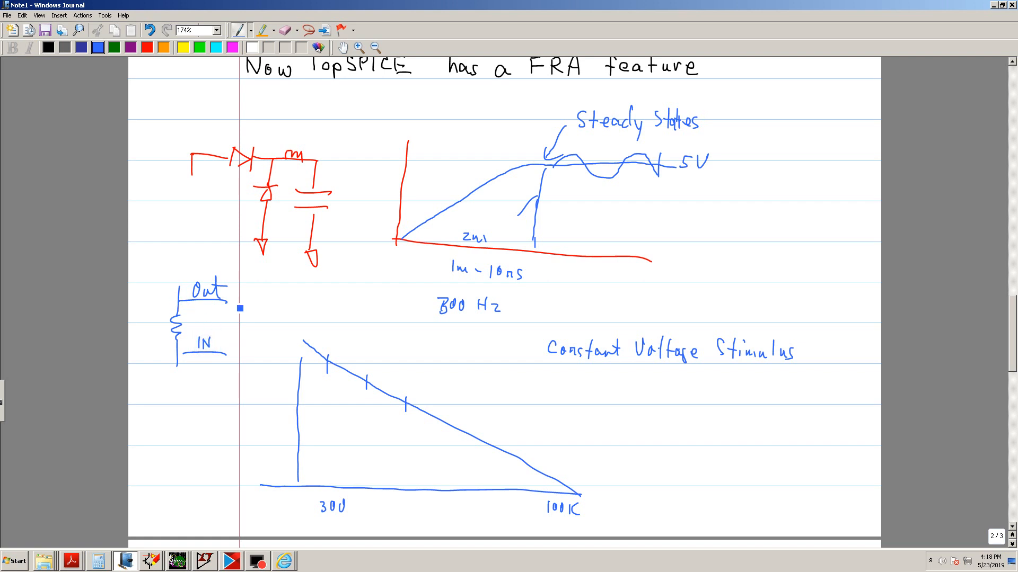
Add a sine injection source across the resistor, sketch waveforms at each node, and annotate too much signal
{"action": "mouse_move", "coordinate": [225, 302]}
{"action": "left_mouse_down"}
{"action": "mouse_move", "coordinate": [246, 336]}
{"action": "mouse_move", "coordinate": [252, 324]}
{"action": "mouse_move", "coordinate": [246, 354]}
{"action": "mouse_move", "coordinate": [177, 357]}
{"action": "mouse_move", "coordinate": [176, 401]}
{"action": "left_mouse_up"}
{"action": "left_click_drag", "start_coordinate": [179, 287], "coordinate": [179, 241]}
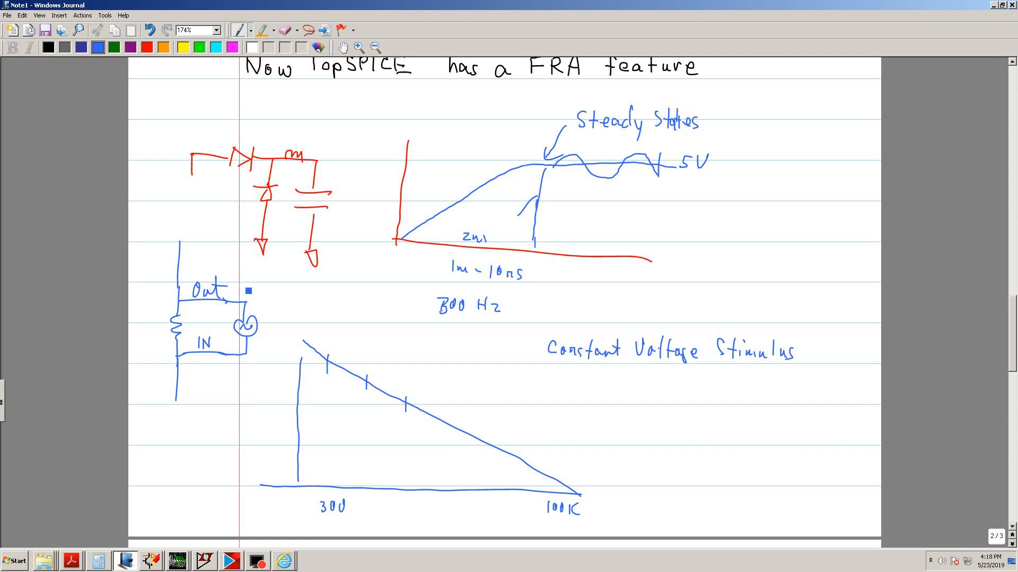
{"action": "mouse_move", "coordinate": [242, 289]}
{"action": "left_mouse_down"}
{"action": "mouse_move", "coordinate": [271, 274]}
{"action": "mouse_move", "coordinate": [284, 291]}
{"action": "left_mouse_up"}
{"action": "left_click_drag", "start_coordinate": [224, 381], "coordinate": [235, 380]}
{"action": "mouse_move", "coordinate": [302, 293]}
{"action": "left_mouse_down"}
{"action": "mouse_move", "coordinate": [337, 296]}
{"action": "mouse_move", "coordinate": [343, 277]}
{"action": "mouse_move", "coordinate": [357, 296]}
{"action": "left_mouse_up"}
{"action": "mouse_move", "coordinate": [266, 380]}
{"action": "left_mouse_down"}
{"action": "mouse_move", "coordinate": [276, 368]}
{"action": "mouse_move", "coordinate": [292, 379]}
{"action": "left_mouse_up"}
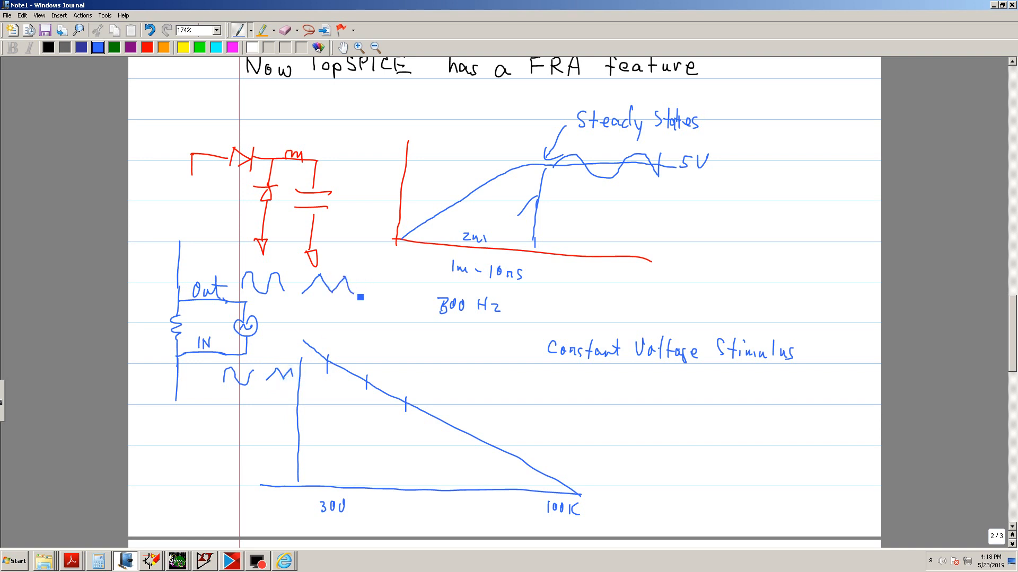
{"action": "mouse_move", "coordinate": [339, 298]}
{"action": "left_mouse_down"}
{"action": "mouse_move", "coordinate": [356, 326]}
{"action": "mouse_move", "coordinate": [470, 332]}
{"action": "left_mouse_up"}
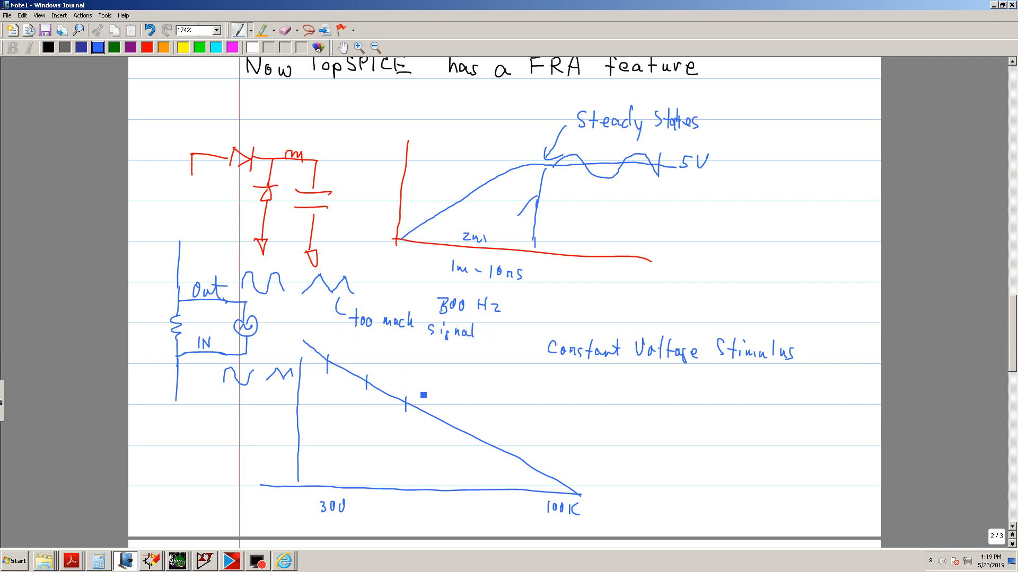
Switch to LTspice to examine the sweep parameter directives, then return to TopSpice
{"action": "left_click", "coordinate": [207, 566]}
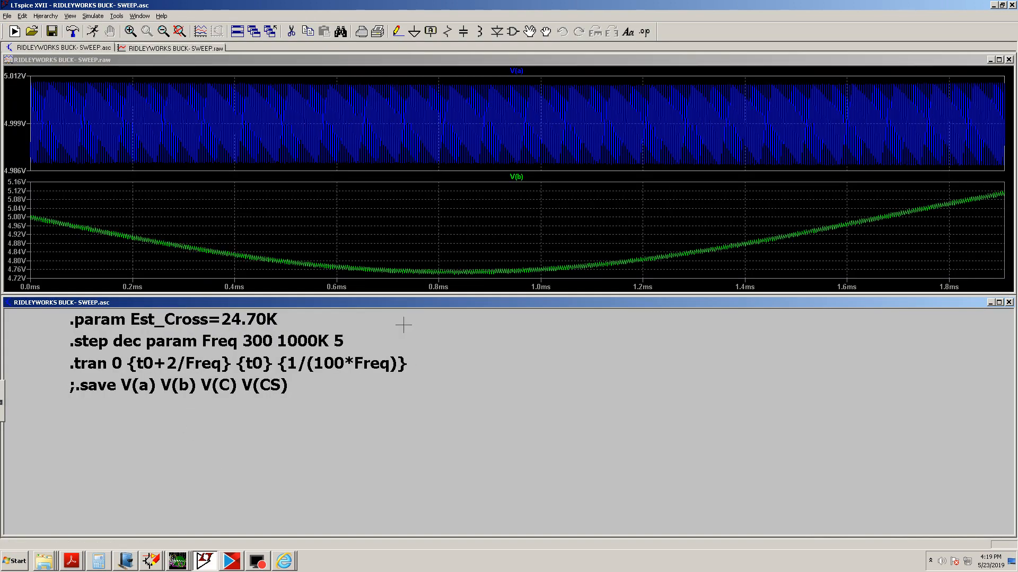
{"action": "left_click_drag", "start_coordinate": [404, 325], "coordinate": [406, 417]}
{"action": "left_click_drag", "start_coordinate": [380, 356], "coordinate": [375, 366]}
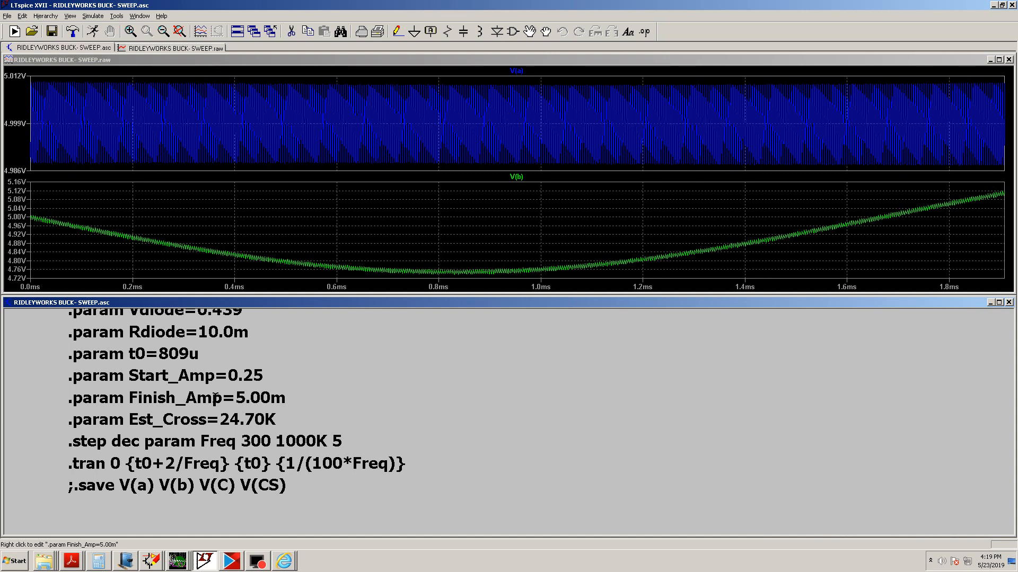
{"action": "left_click", "coordinate": [153, 561]}
{"action": "left_click", "coordinate": [162, 524]}
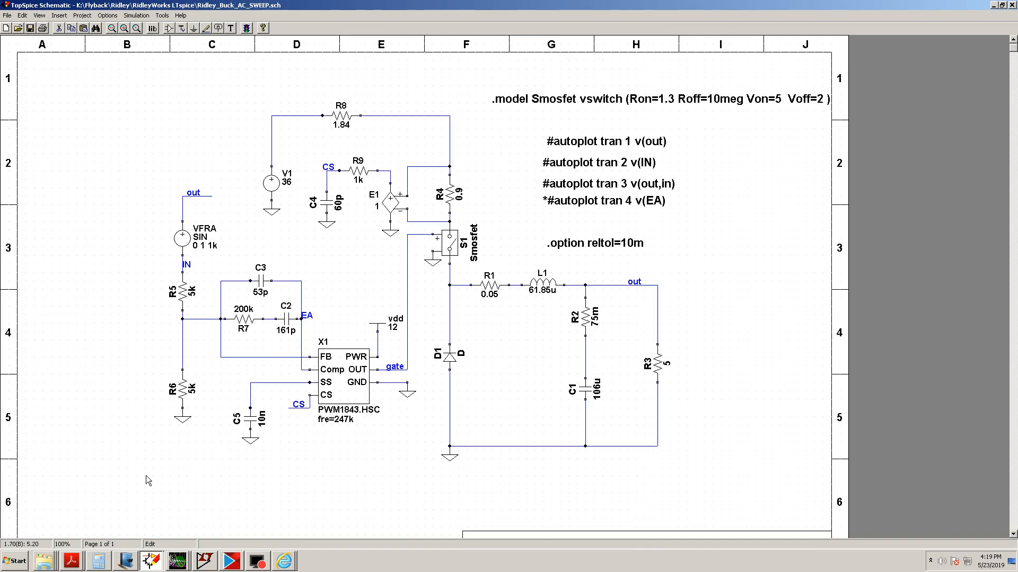
In the FRA setup, switch frequency stepping to Table (Freq,V) and review its frequency-amplitude table entries
{"action": "left_click", "coordinate": [136, 15]}
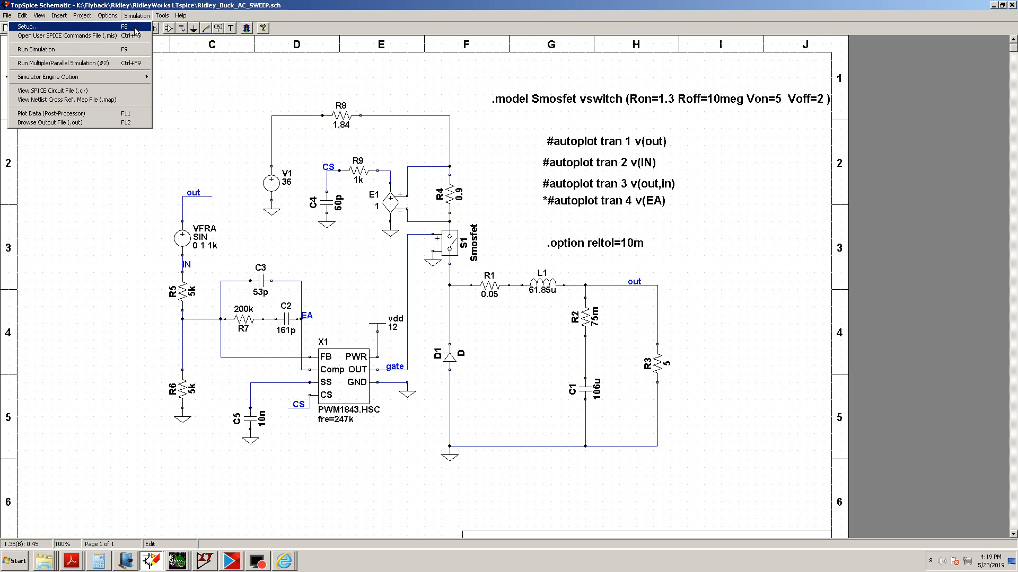
{"action": "left_click", "coordinate": [135, 28]}
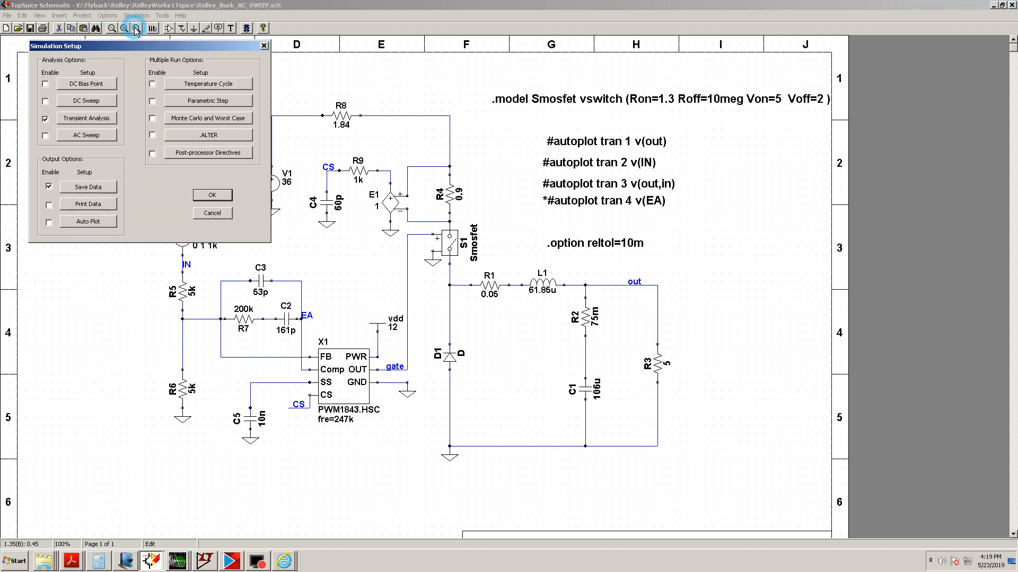
{"action": "left_click", "coordinate": [88, 118]}
{"action": "left_click", "coordinate": [134, 259]}
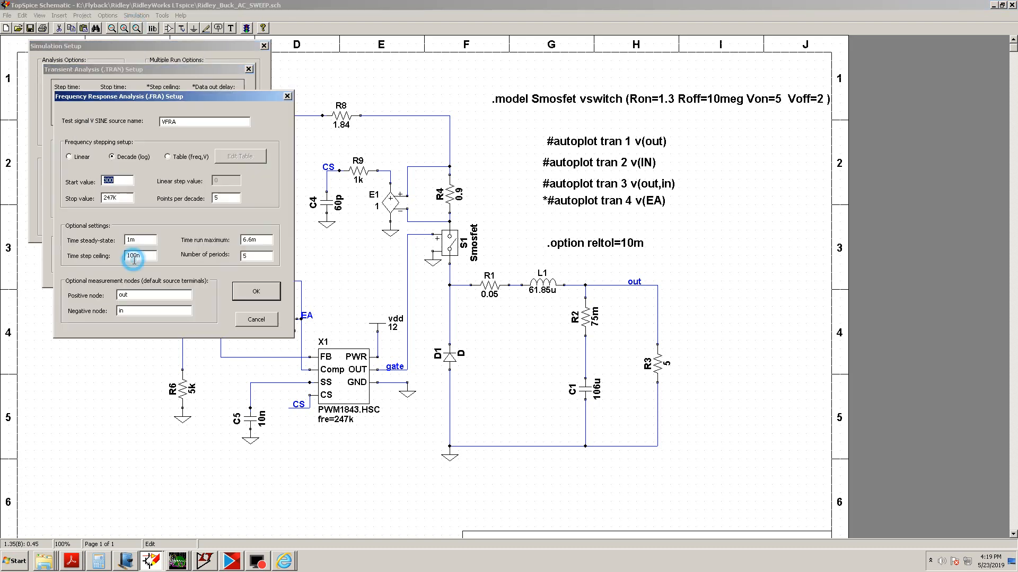
{"action": "left_click", "coordinate": [168, 157]}
{"action": "left_click", "coordinate": [237, 157]}
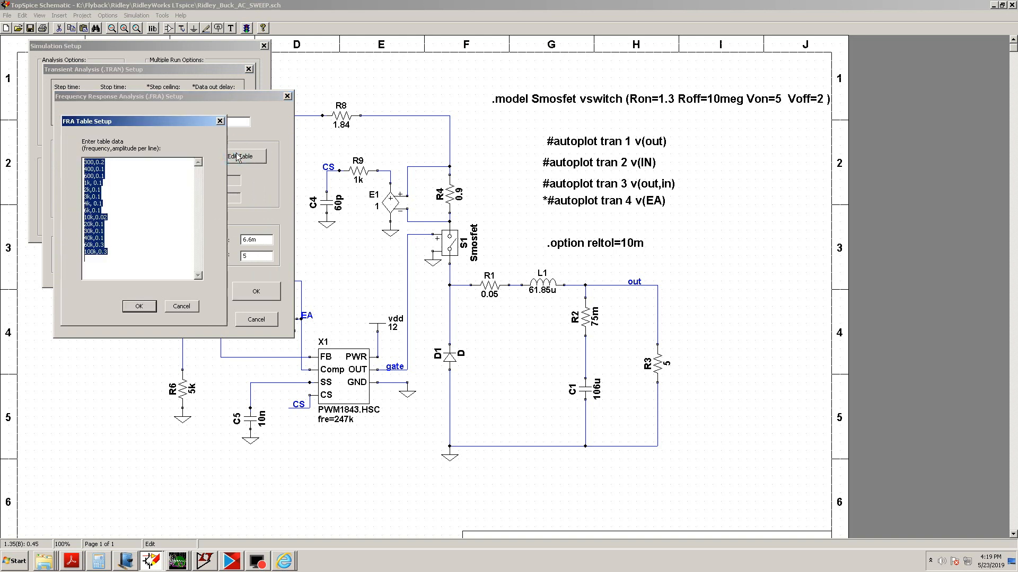
{"action": "left_click", "coordinate": [164, 231]}
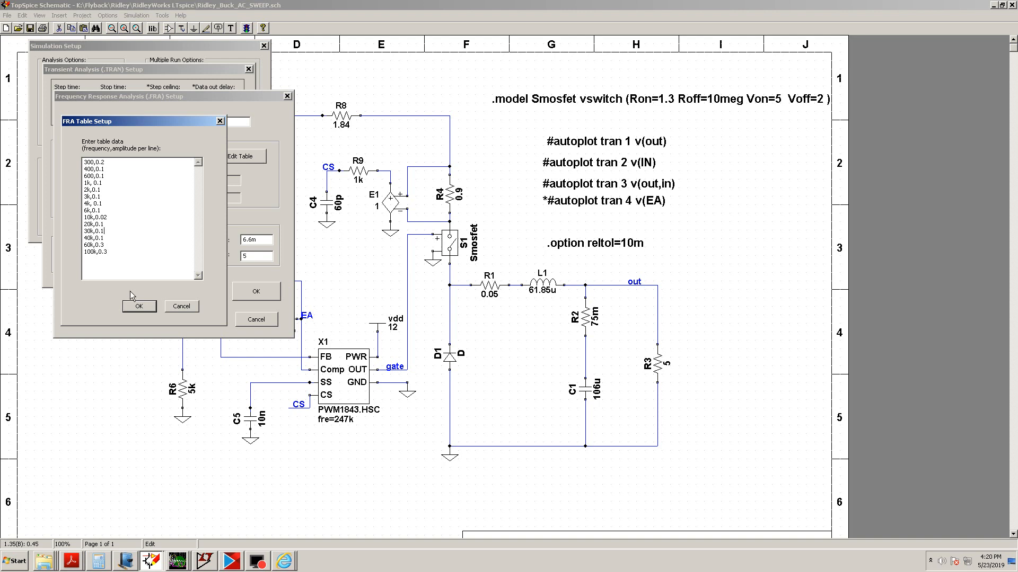
{"action": "left_click", "coordinate": [148, 306]}
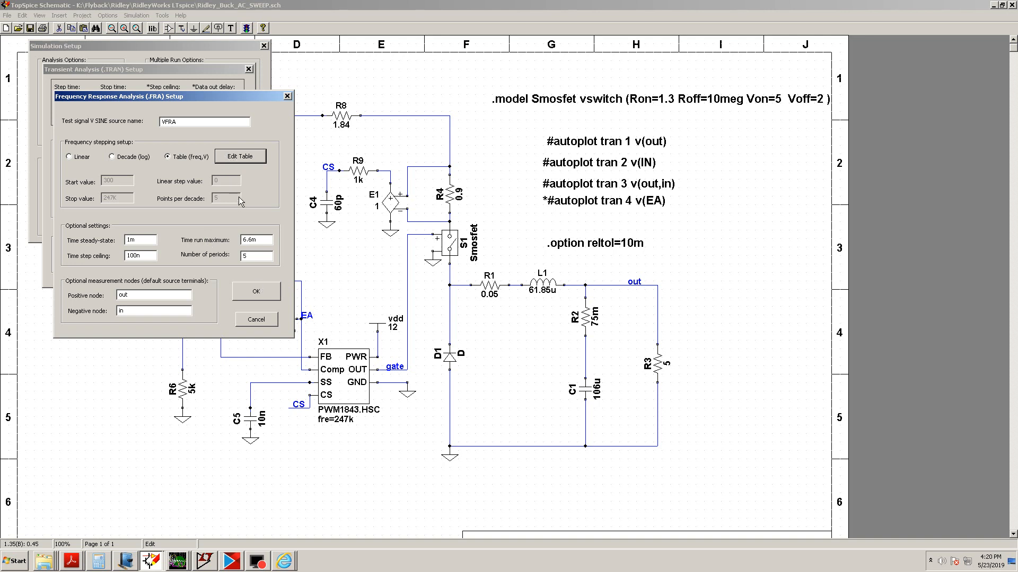
Confirm the FRA, transient and simulation setup dialogs and run the simulation
{"action": "left_click", "coordinate": [255, 297]}
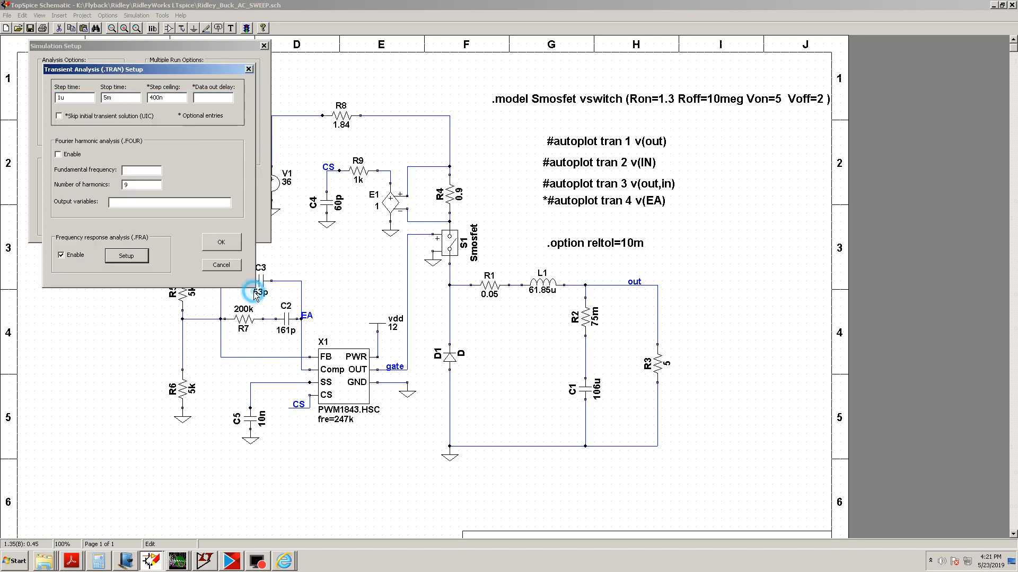
{"action": "left_click", "coordinate": [223, 244]}
{"action": "left_click", "coordinate": [214, 198]}
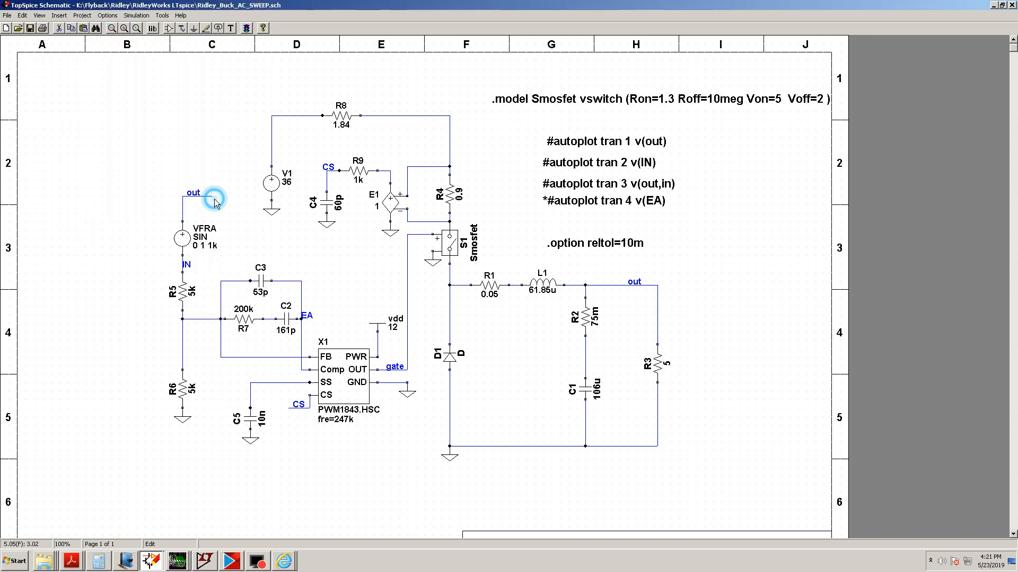
{"action": "left_click", "coordinate": [247, 29]}
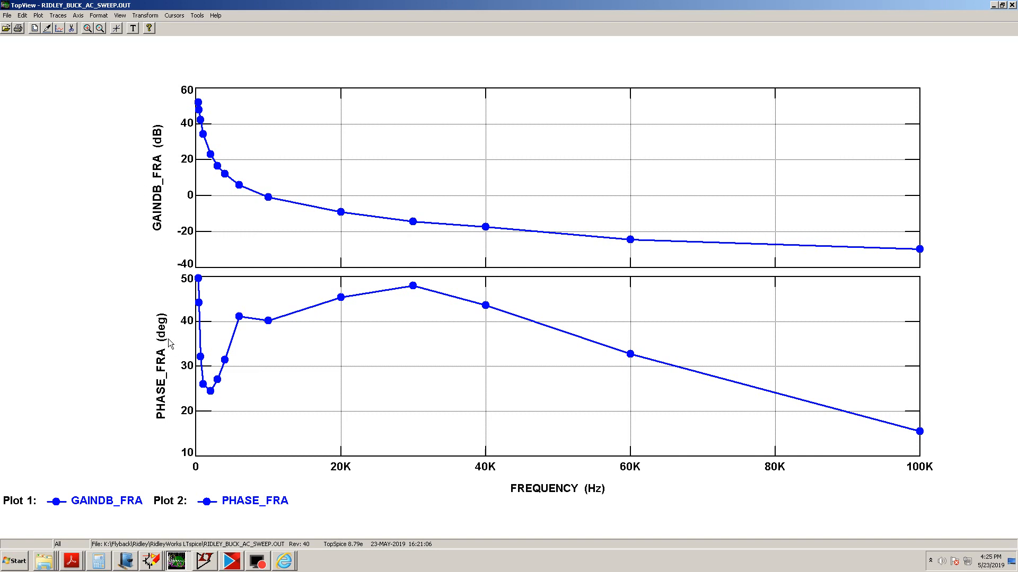
Move the PHASE_FRA trace from plot 2 into plot 1 alongside GAINDB_FRA
{"action": "left_click", "coordinate": [58, 16]}
{"action": "left_click", "coordinate": [59, 36]}
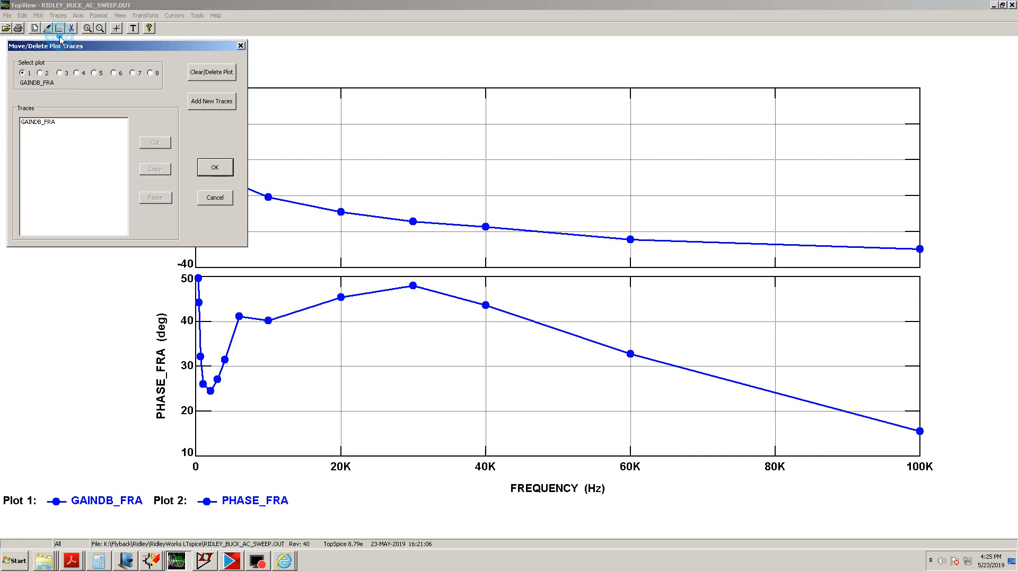
{"action": "left_click", "coordinate": [42, 72]}
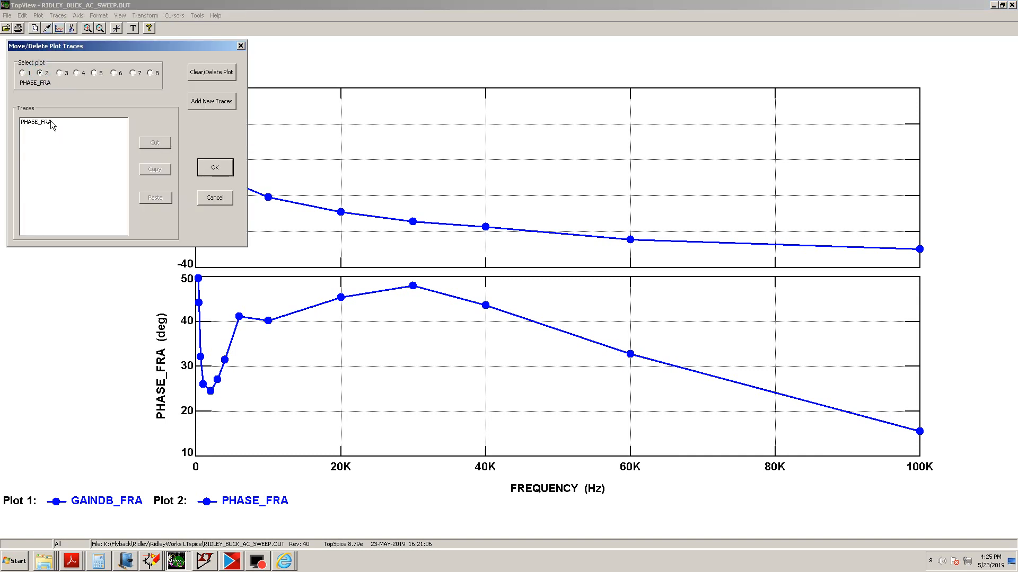
{"action": "left_click", "coordinate": [49, 121]}
{"action": "left_click", "coordinate": [144, 145]}
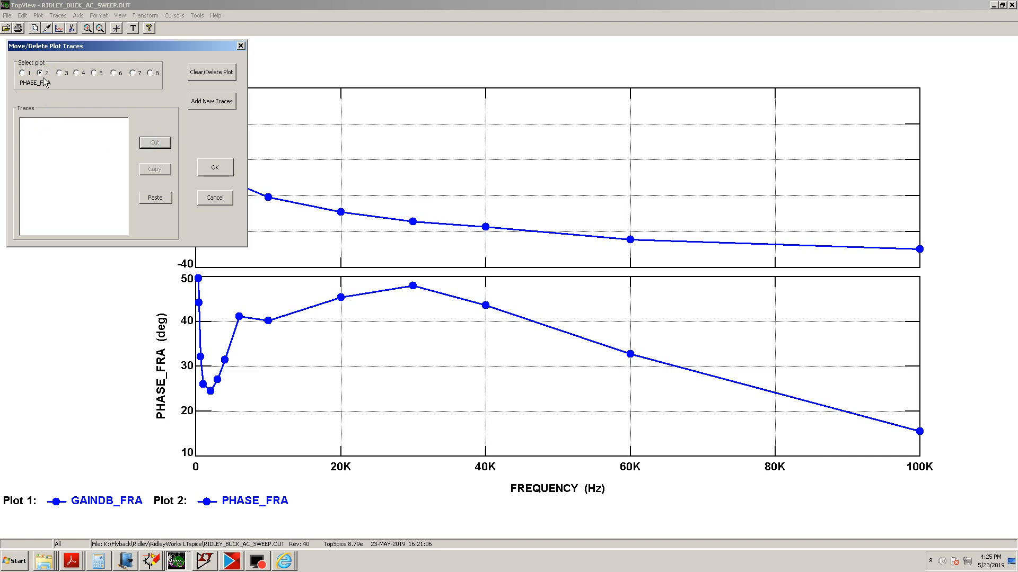
{"action": "left_click", "coordinate": [24, 74]}
{"action": "left_click", "coordinate": [155, 197]}
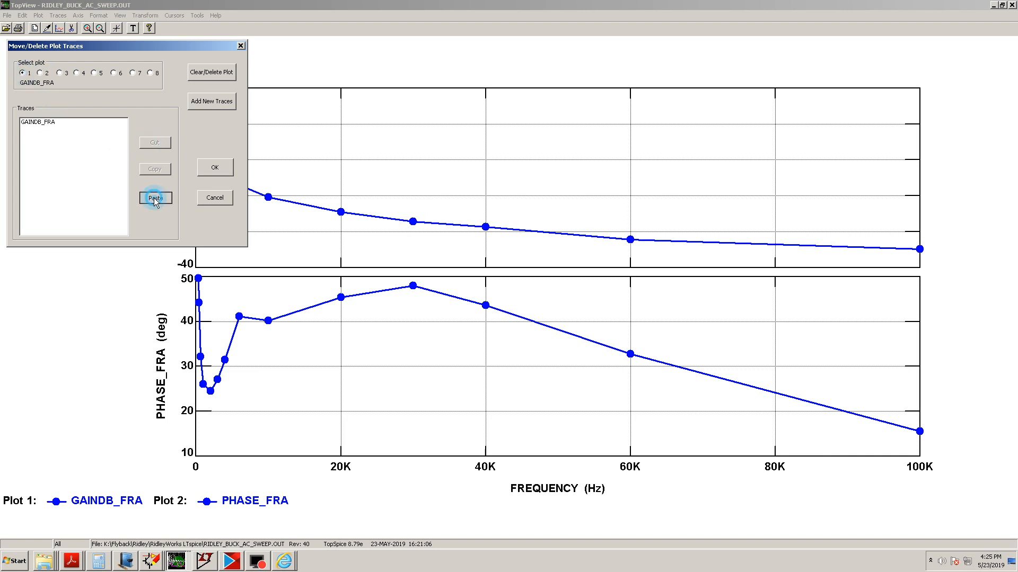
{"action": "left_click", "coordinate": [214, 169]}
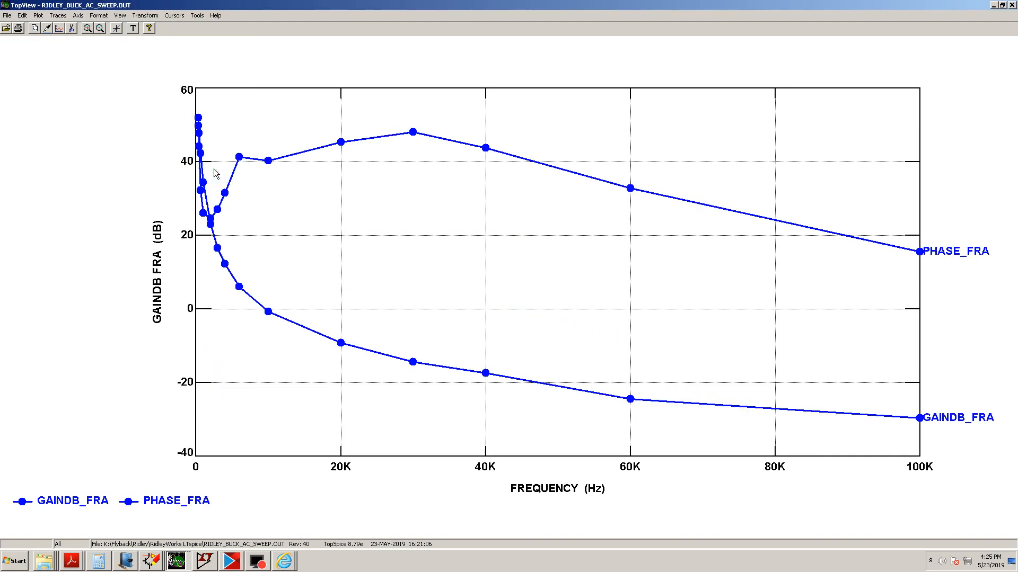
Set the PHASE_FRA trace colour to L Red in the trace options
{"action": "left_click", "coordinate": [60, 16]}
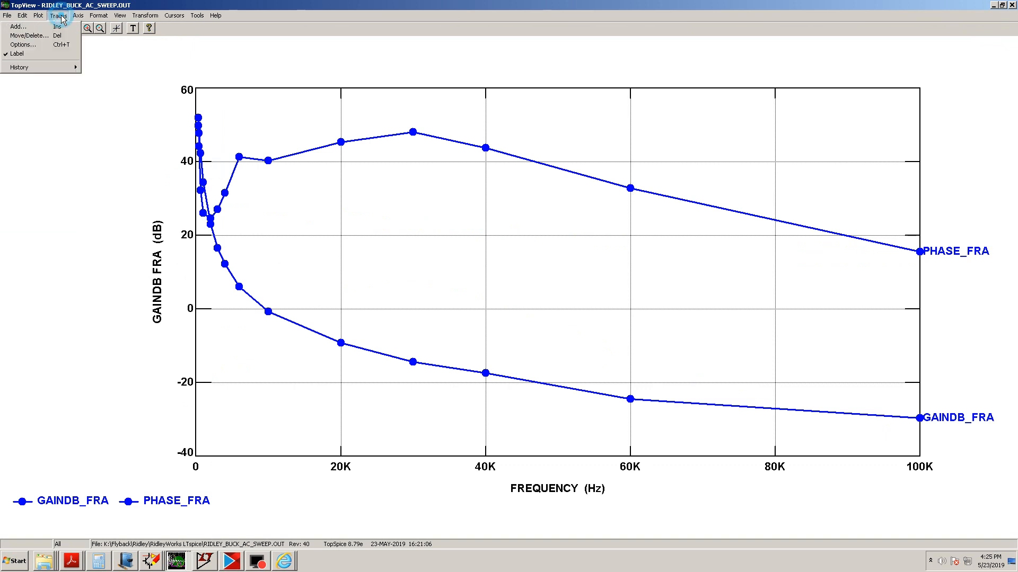
{"action": "left_click", "coordinate": [63, 45]}
{"action": "left_click", "coordinate": [25, 141]}
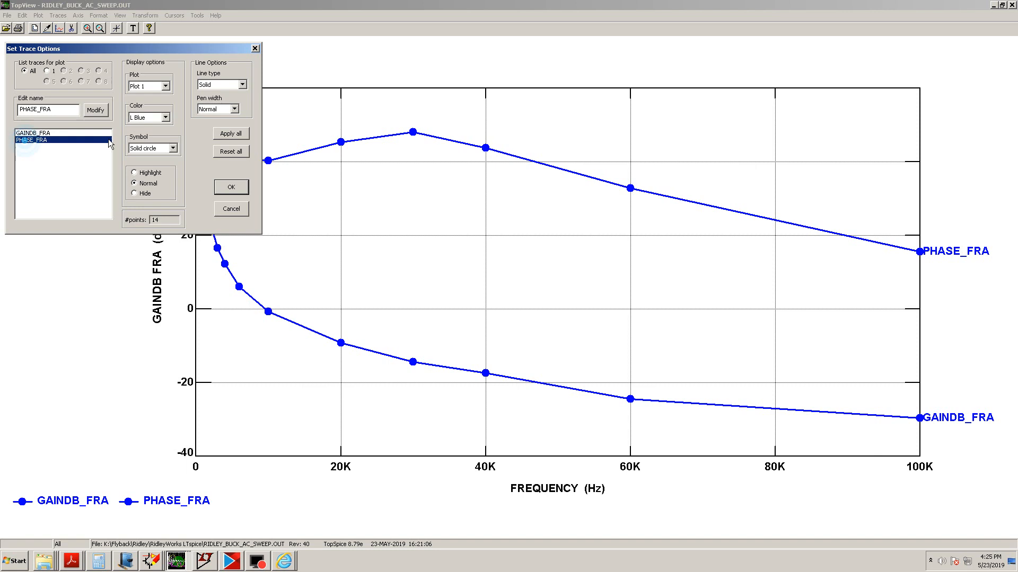
{"action": "left_click", "coordinate": [150, 120]}
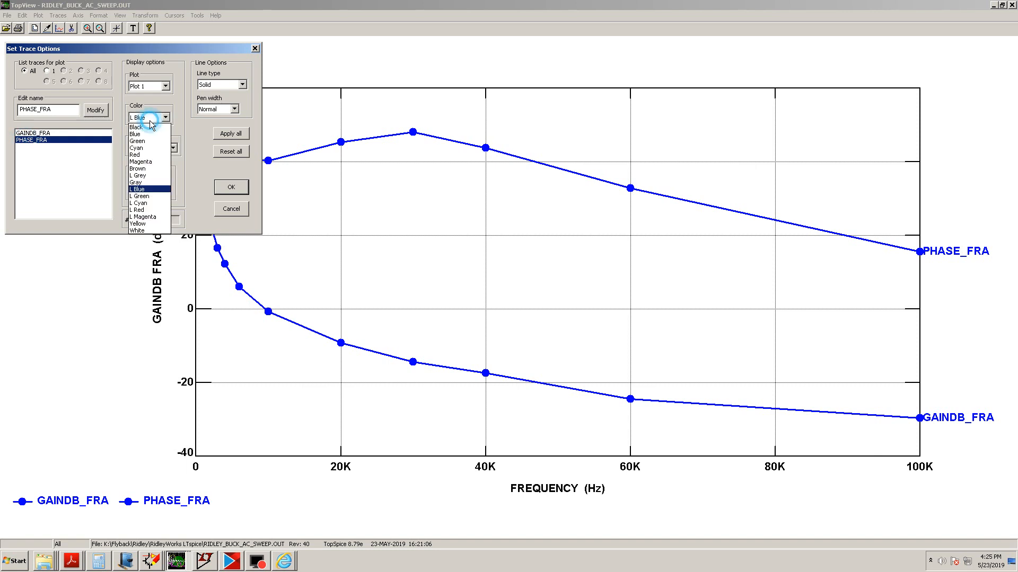
{"action": "left_click", "coordinate": [138, 210]}
{"action": "left_click", "coordinate": [230, 193]}
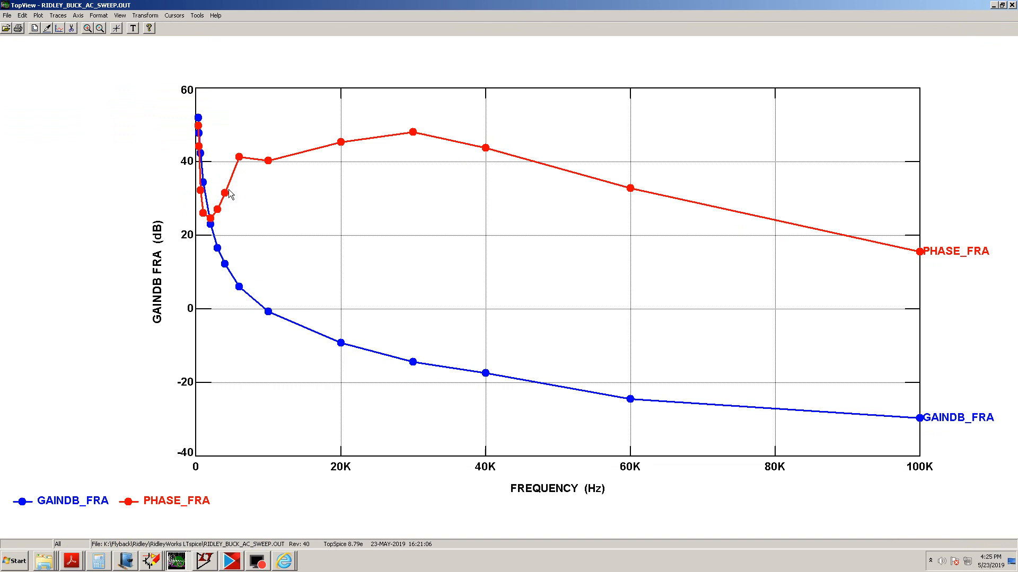
Switch the frequency axis to a logarithmic scale in the axis options
{"action": "left_click", "coordinate": [78, 15]}
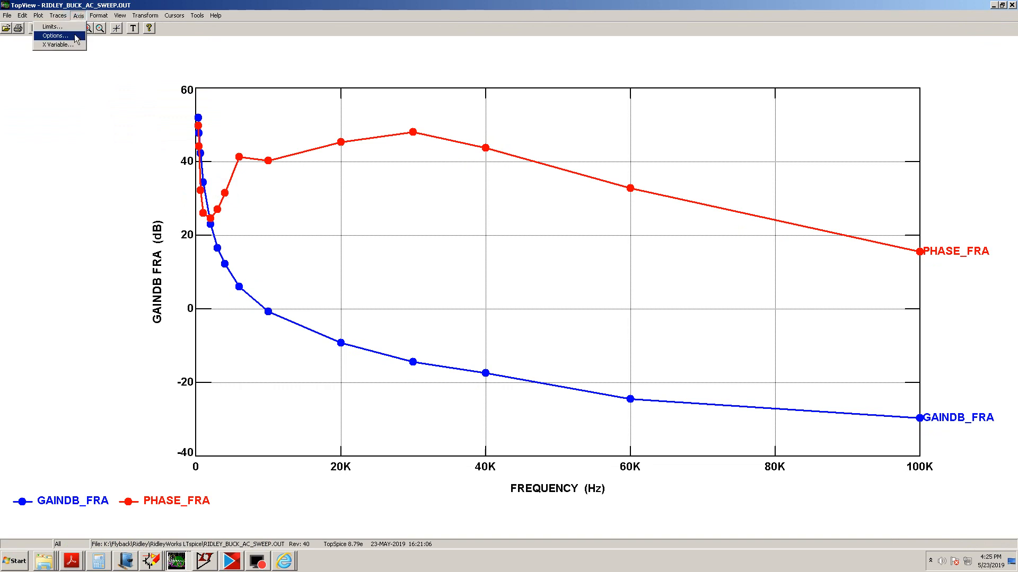
{"action": "left_click", "coordinate": [75, 36]}
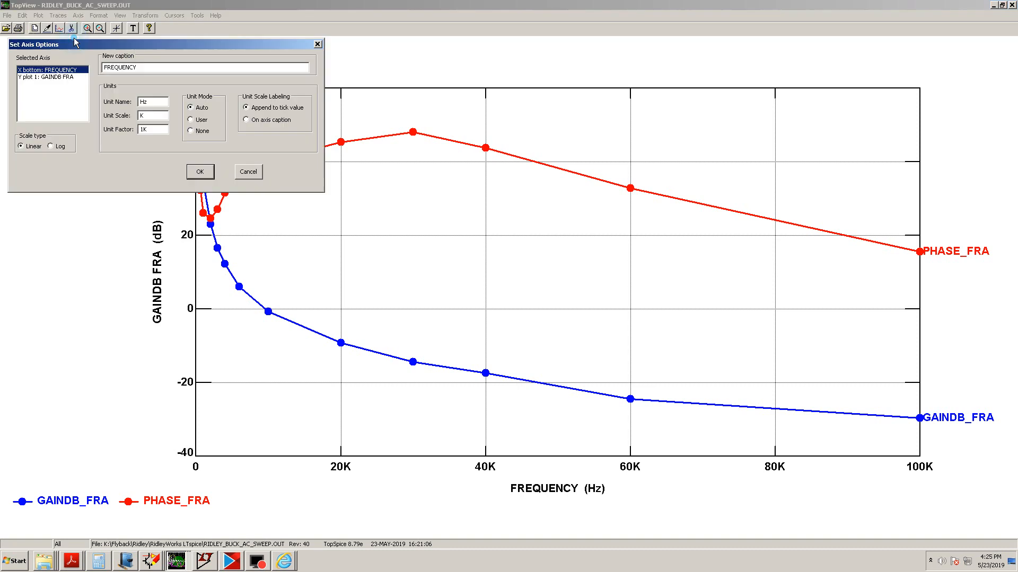
{"action": "left_click", "coordinate": [52, 147]}
{"action": "left_click", "coordinate": [200, 171]}
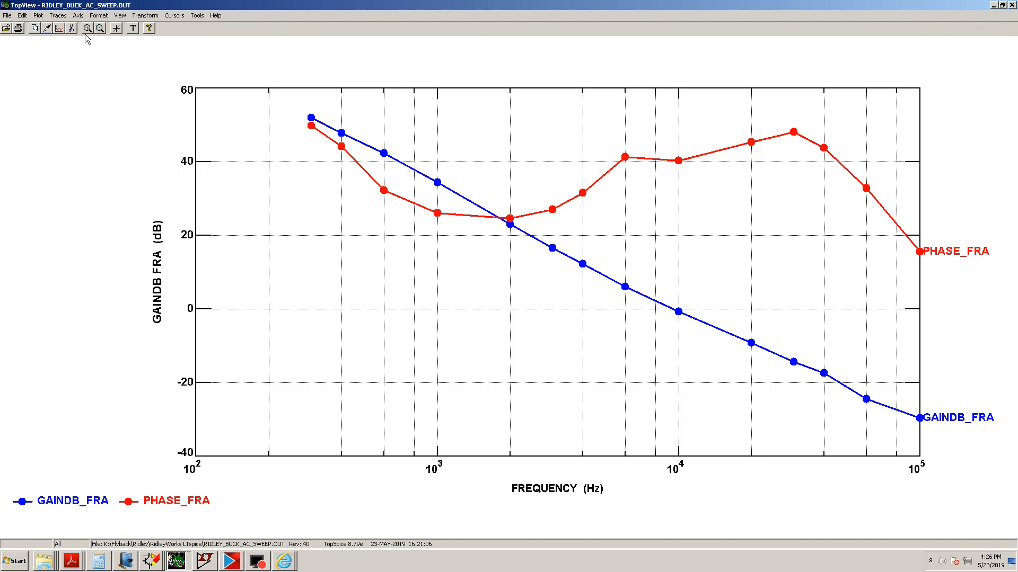
Open the axis limits and set the X axis low limit to 300
{"action": "left_click", "coordinate": [79, 16]}
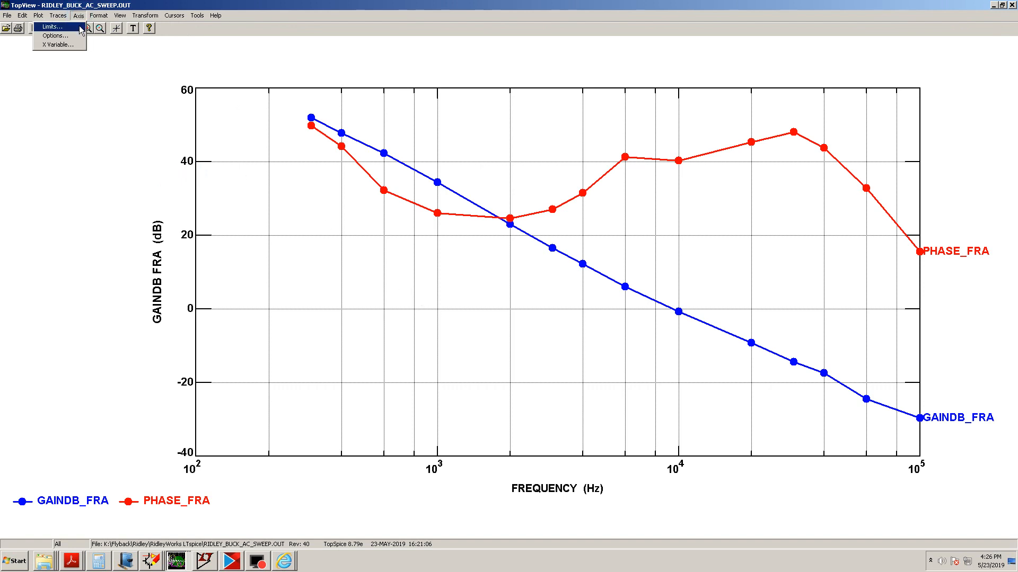
{"action": "left_click", "coordinate": [79, 27]}
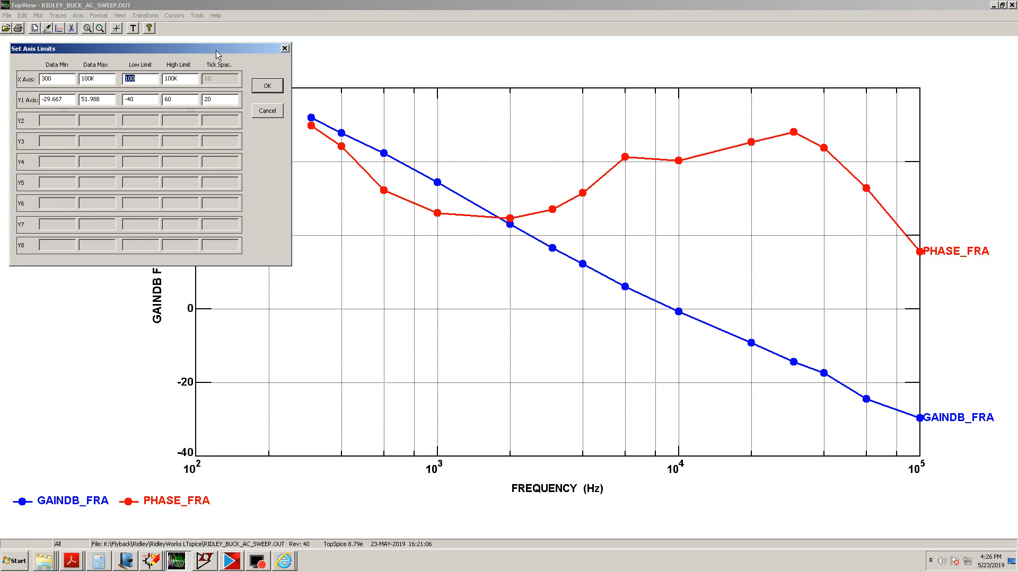
{"action": "left_click_drag", "start_coordinate": [479, 105], "coordinate": [626, 161]}
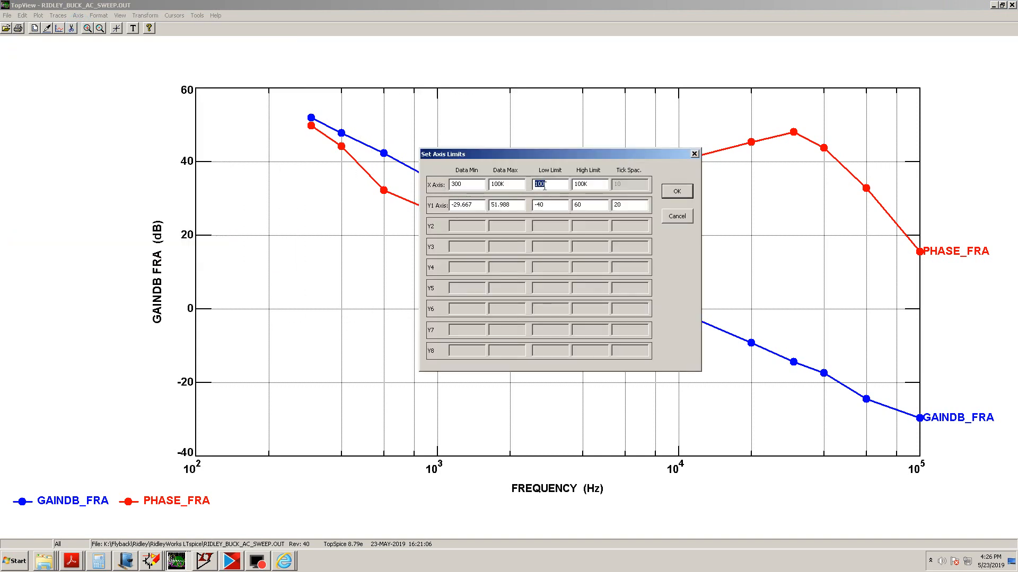
{"action": "type", "text": "3"}
{"action": "left_click", "coordinate": [538, 205]}
Switch to Windows Journal and review the note's sketches and the earlier measured gain/phase plot
{"action": "left_click", "coordinate": [126, 562]}
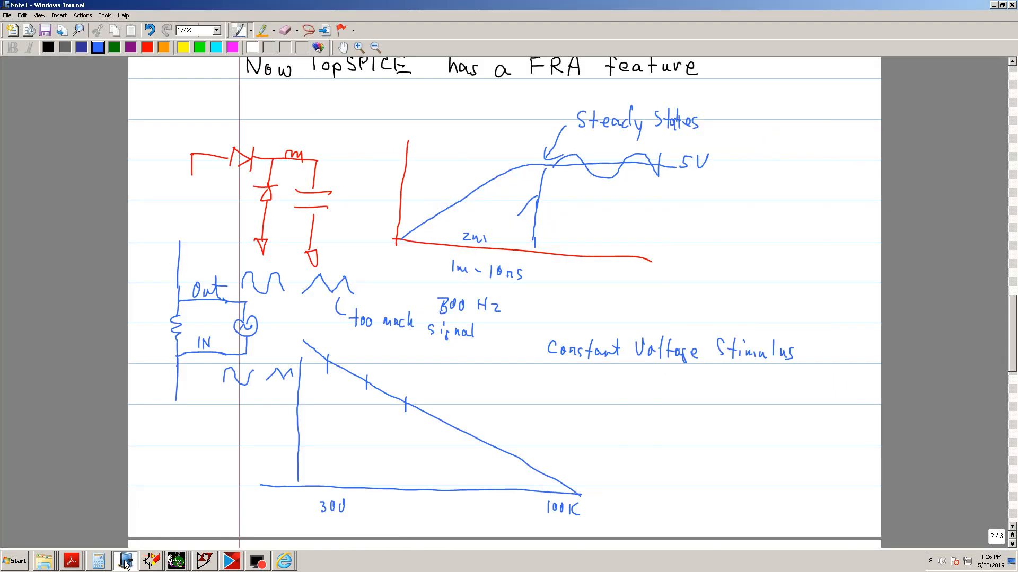
{"action": "scroll", "coordinate": [209, 436], "scroll_direction": "down", "scroll_amount": 6}
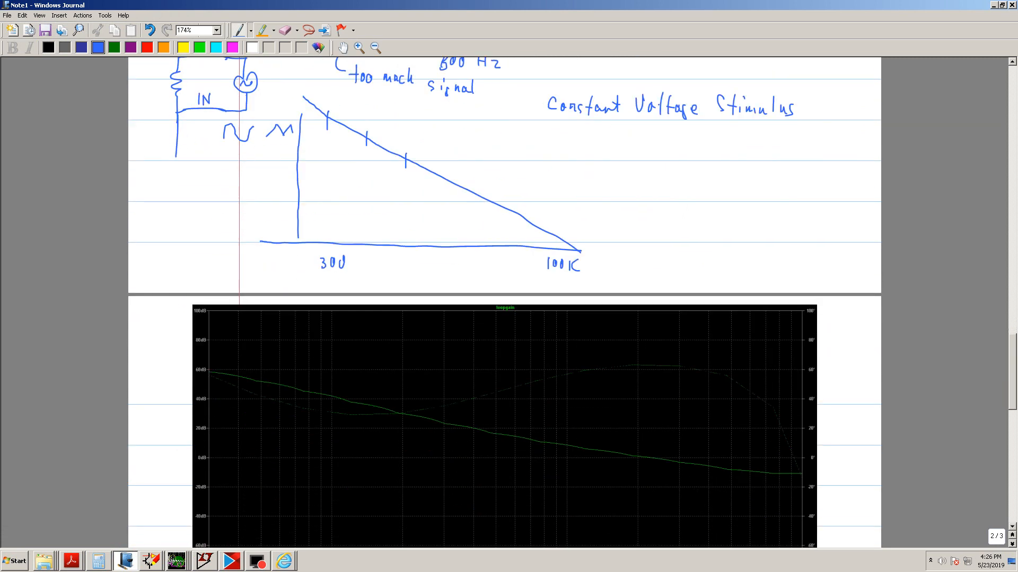
{"action": "scroll", "coordinate": [209, 436], "scroll_direction": "down", "scroll_amount": 1}
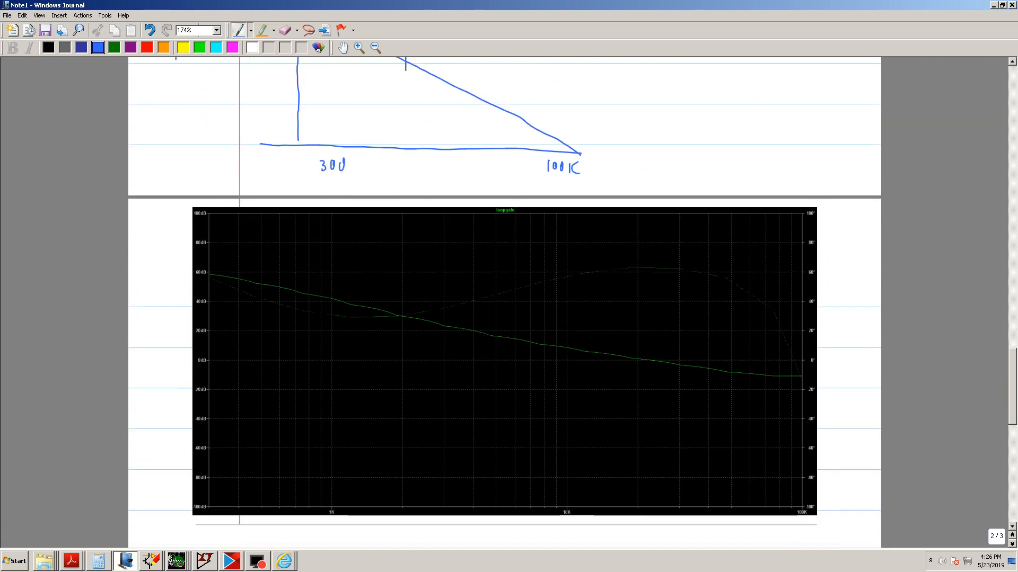
{"action": "scroll", "coordinate": [148, 396], "scroll_direction": "up", "scroll_amount": 5}
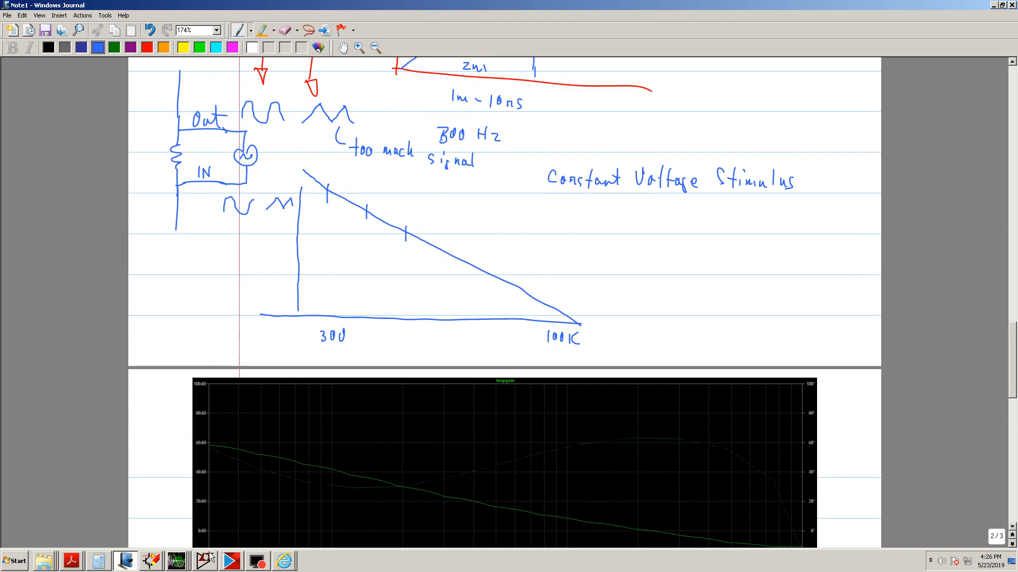
Return to the TopView plot window and set the Y1 axis limits to -100 and 100
{"action": "left_click", "coordinate": [177, 562]}
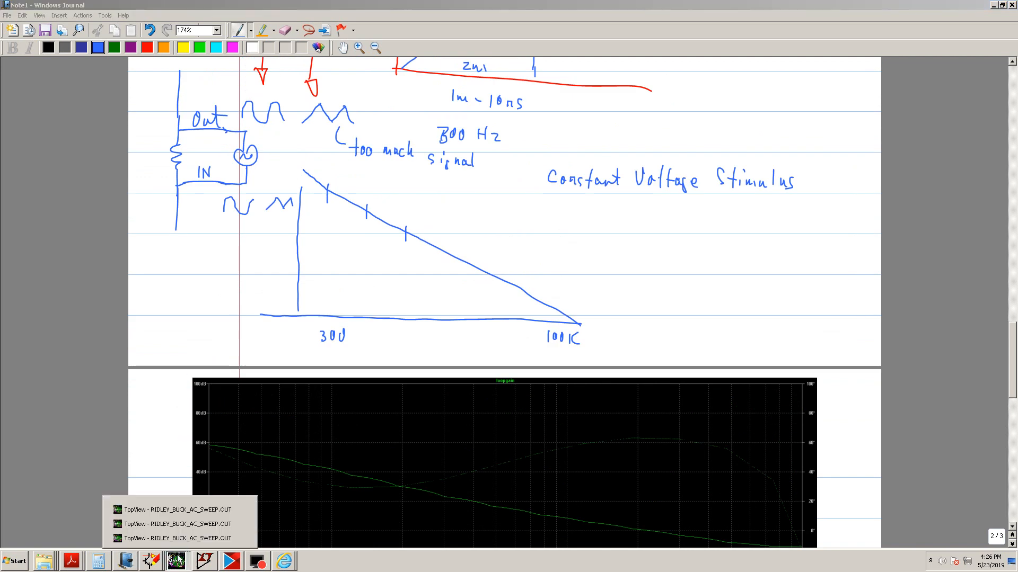
{"action": "left_click", "coordinate": [206, 509]}
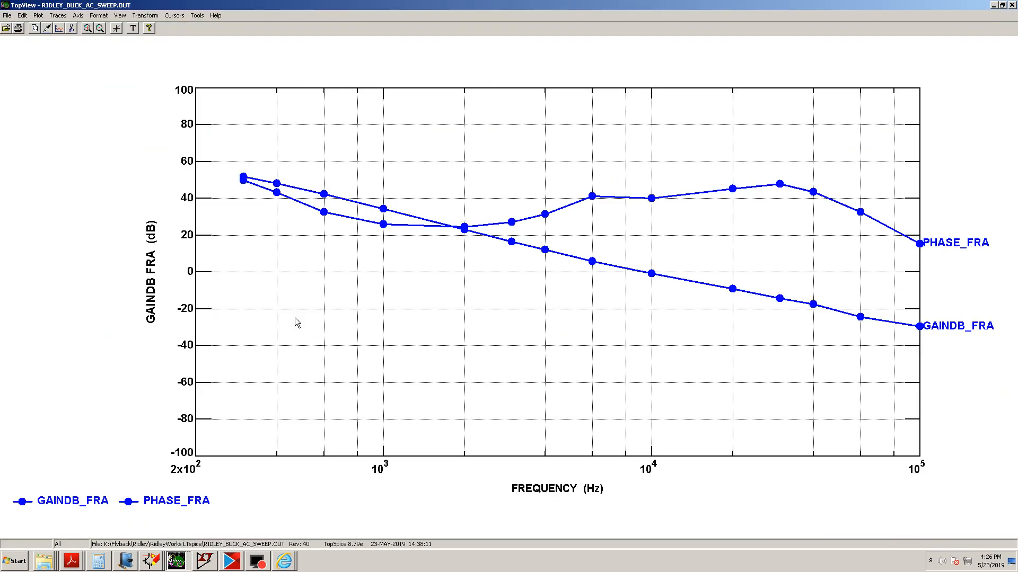
{"action": "left_click", "coordinate": [167, 559]}
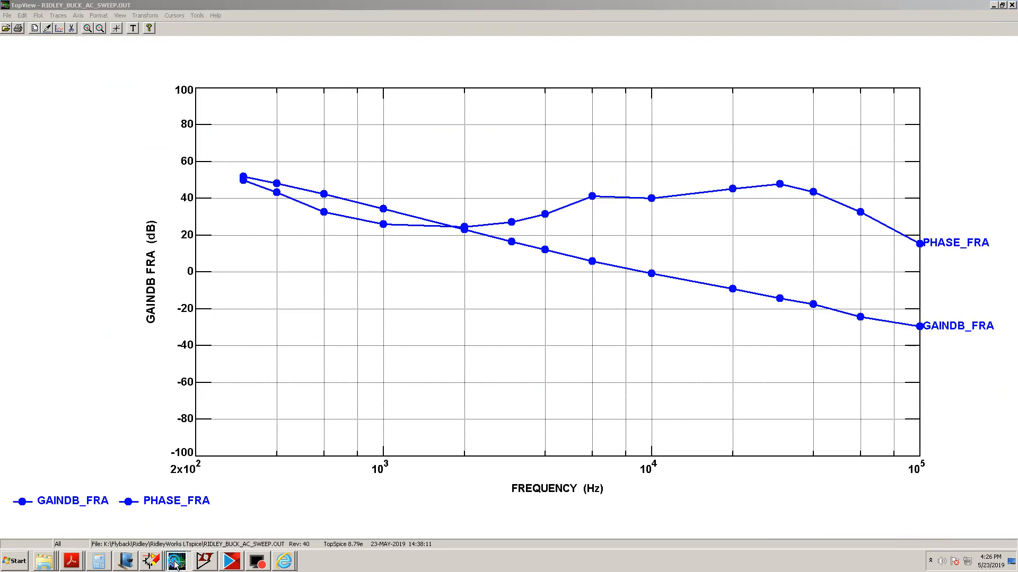
{"action": "left_click", "coordinate": [175, 536]}
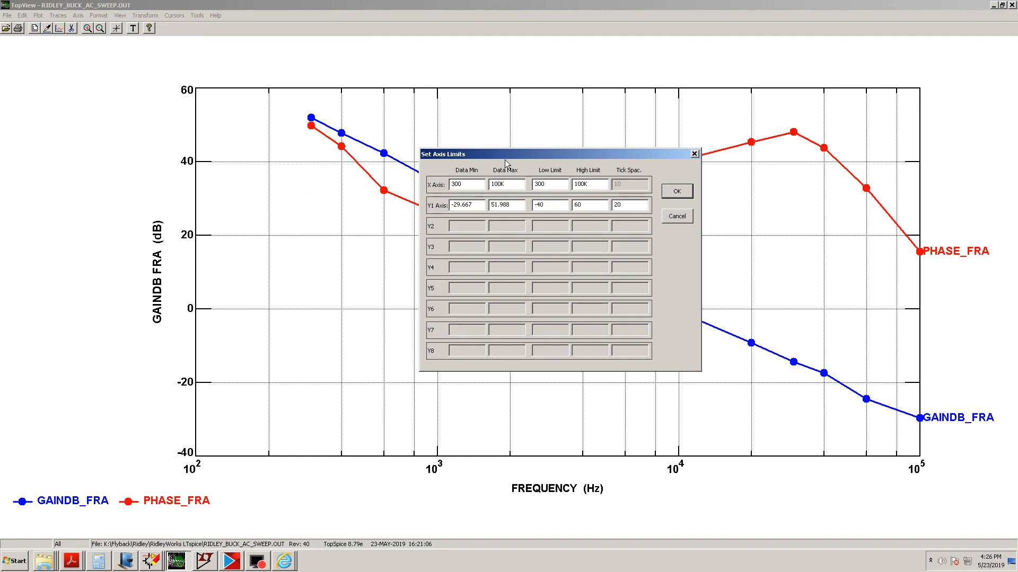
{"action": "double_click", "coordinate": [538, 205]}
{"action": "type", "text": "100"}
{"action": "double_click", "coordinate": [578, 206]}
{"action": "type", "text": "1"}
{"action": "left_click", "coordinate": [687, 194]}
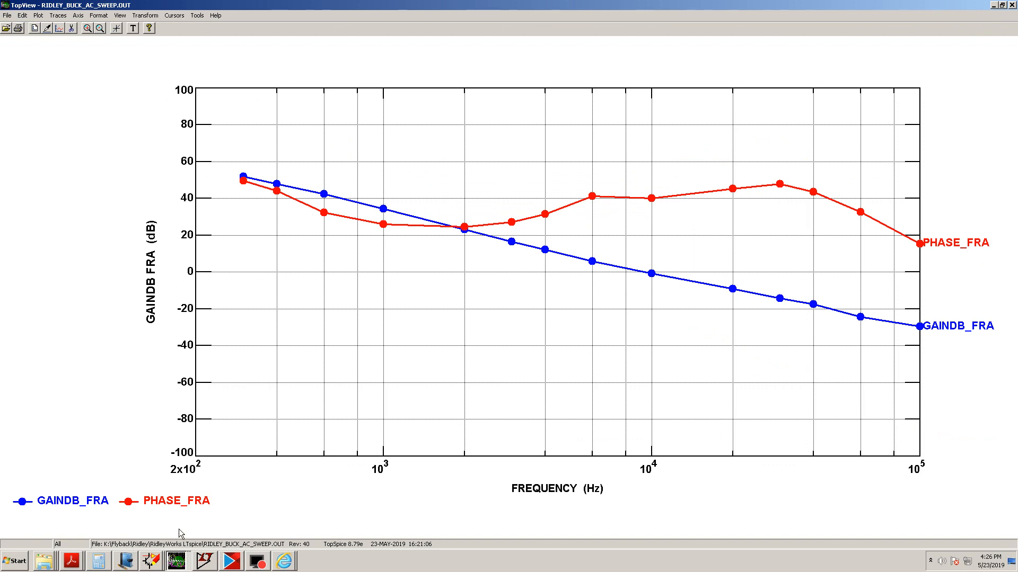
Switch to the journal note and scroll through its pages to compare the plots
{"action": "left_click", "coordinate": [128, 560]}
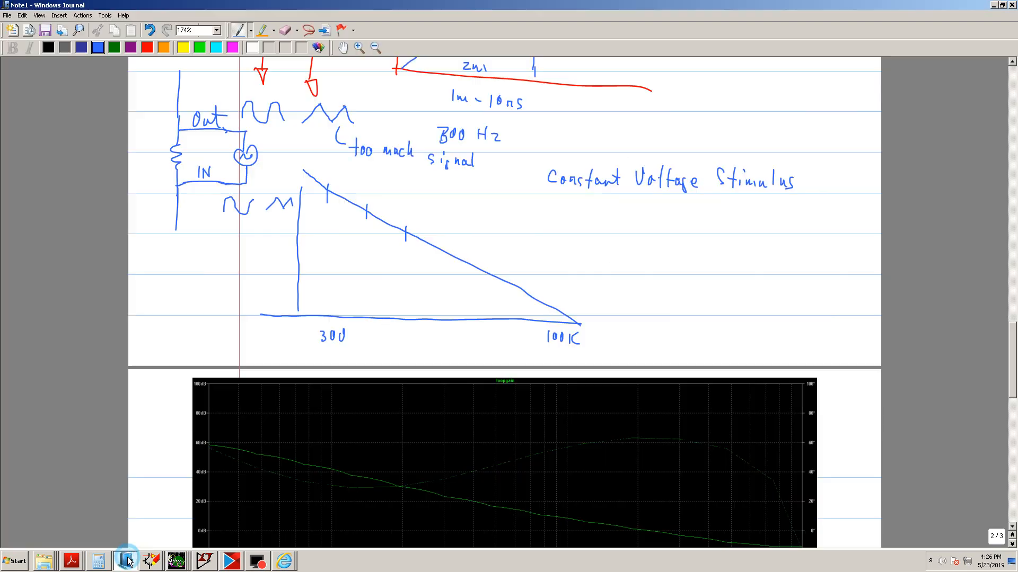
{"action": "scroll", "coordinate": [218, 402], "scroll_direction": "down", "scroll_amount": 5}
{"action": "scroll", "coordinate": [218, 401], "scroll_direction": "down", "scroll_amount": 5}
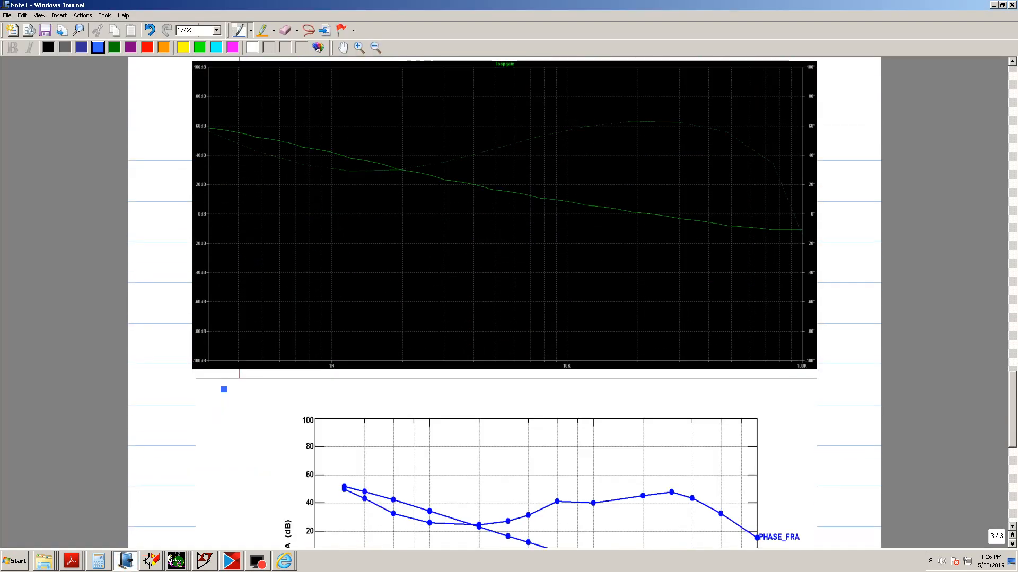
{"action": "scroll", "coordinate": [504, 302], "scroll_direction": "up", "scroll_amount": 8}
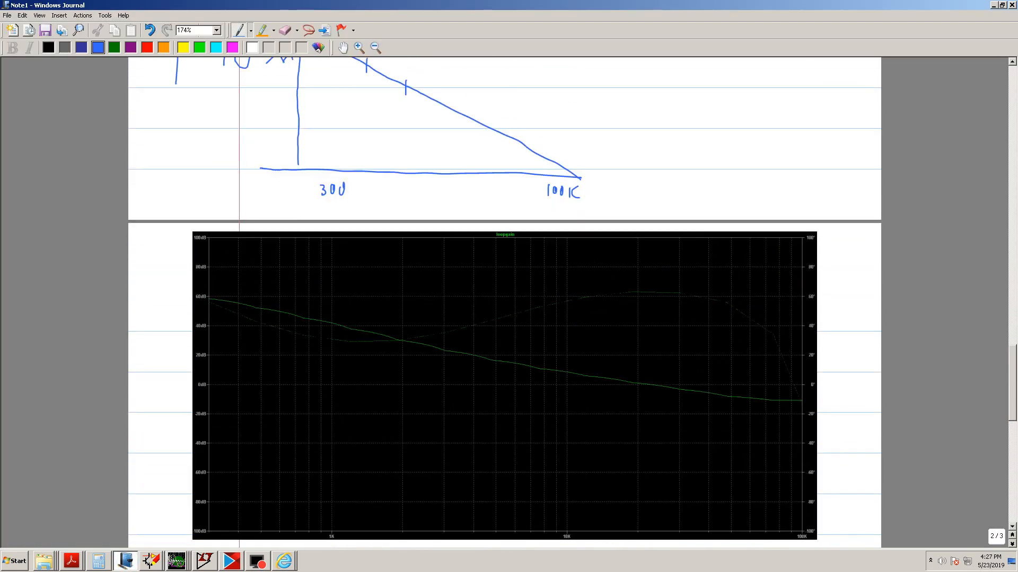
{"action": "scroll", "coordinate": [143, 521], "scroll_direction": "up", "scroll_amount": 2}
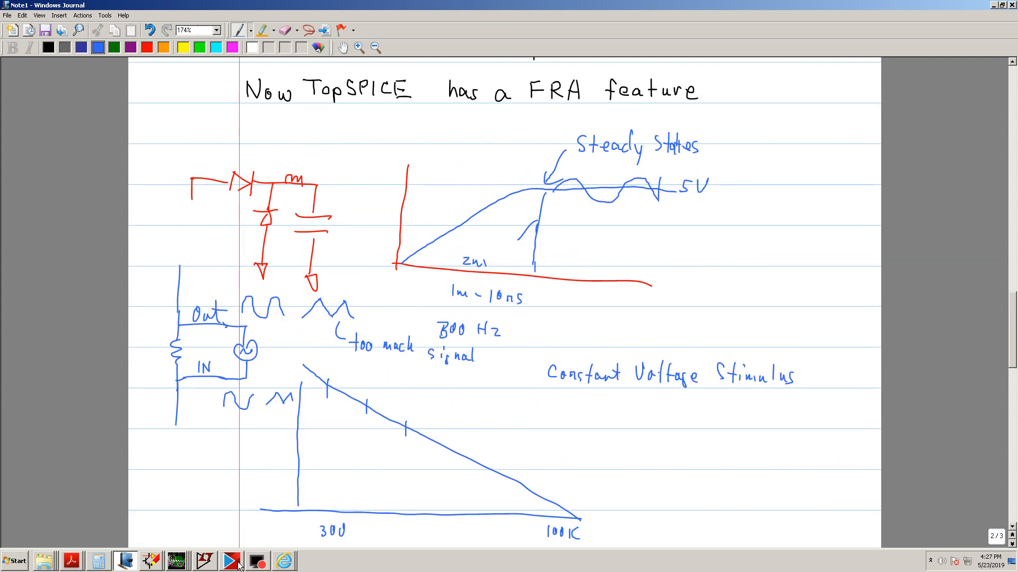
Back in TopView, copy the plot screen area to the clipboard as a bitmap
{"action": "mouse_move", "coordinate": [177, 566]}
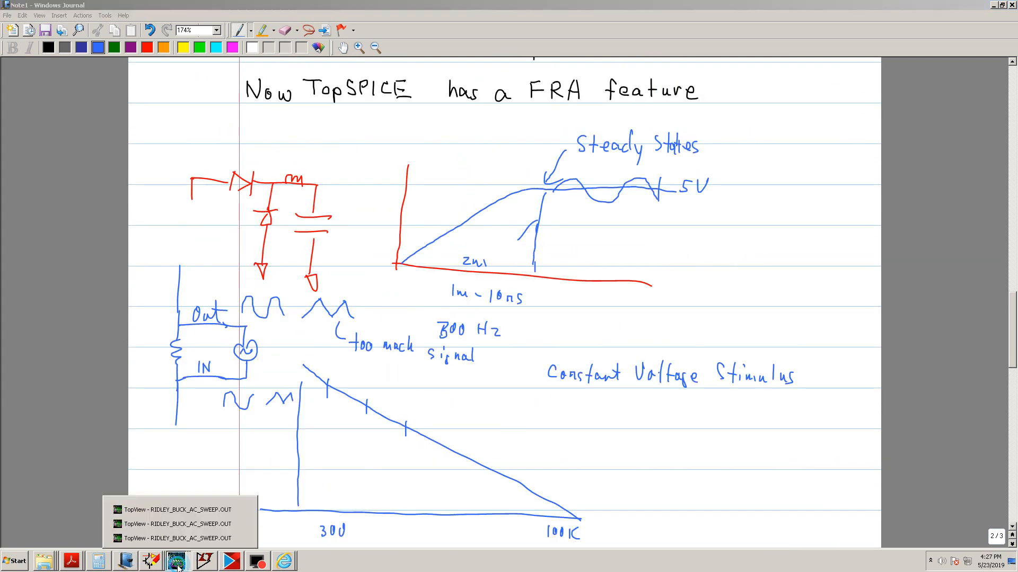
{"action": "left_click", "coordinate": [196, 539]}
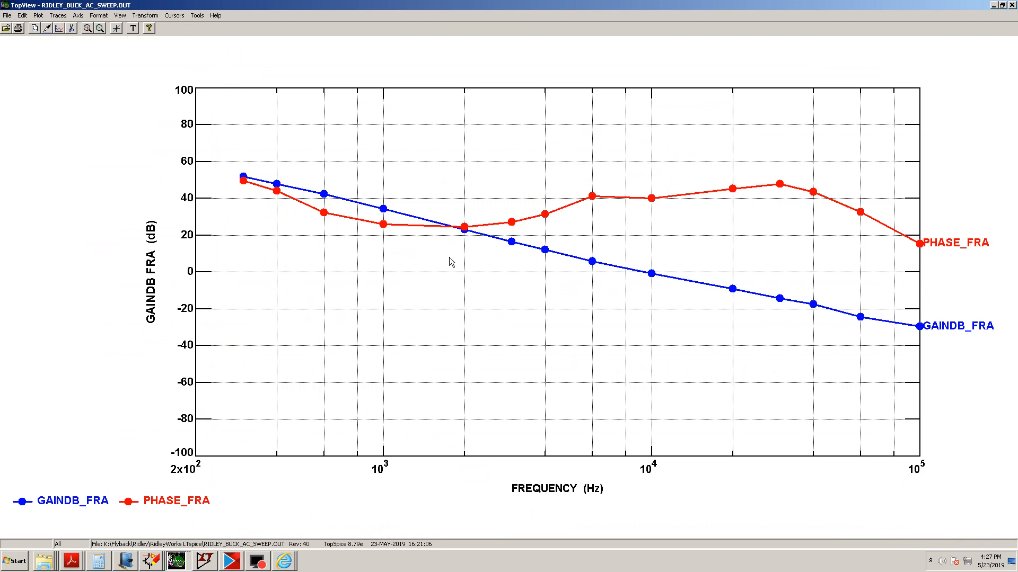
{"action": "left_click", "coordinate": [198, 16]}
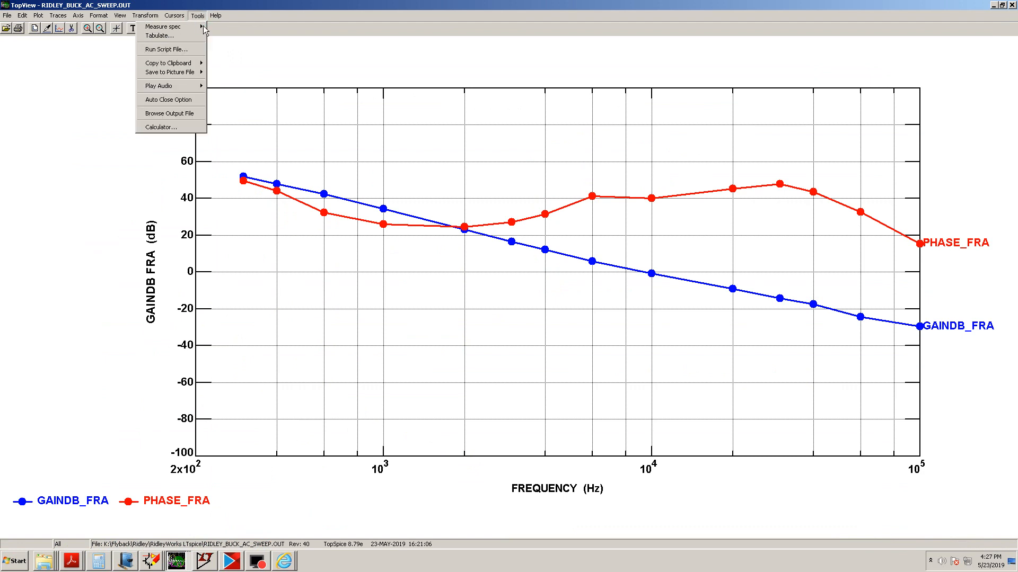
{"action": "mouse_move", "coordinate": [175, 63]}
{"action": "left_click", "coordinate": [110, 72]}
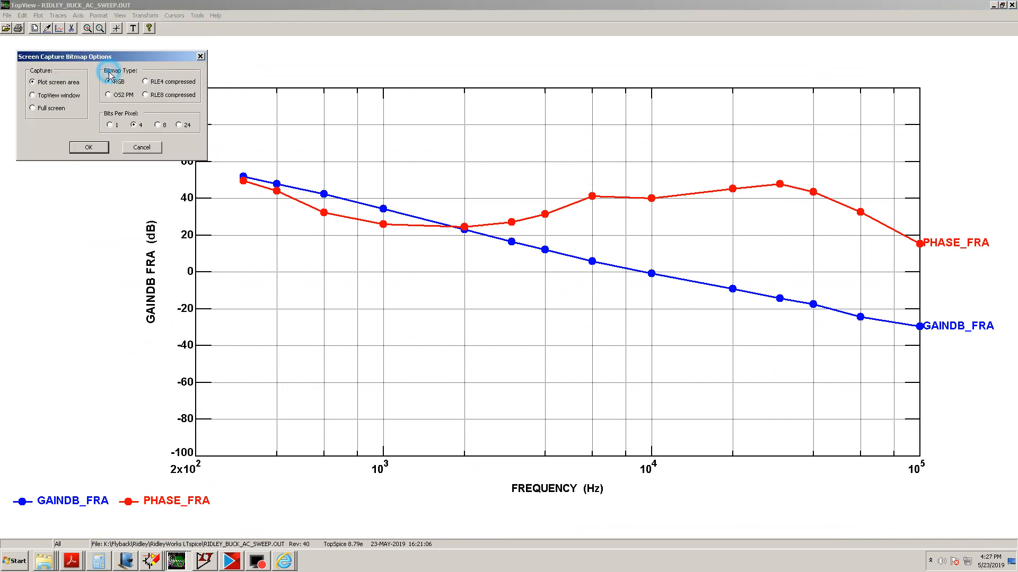
{"action": "left_click", "coordinate": [87, 151]}
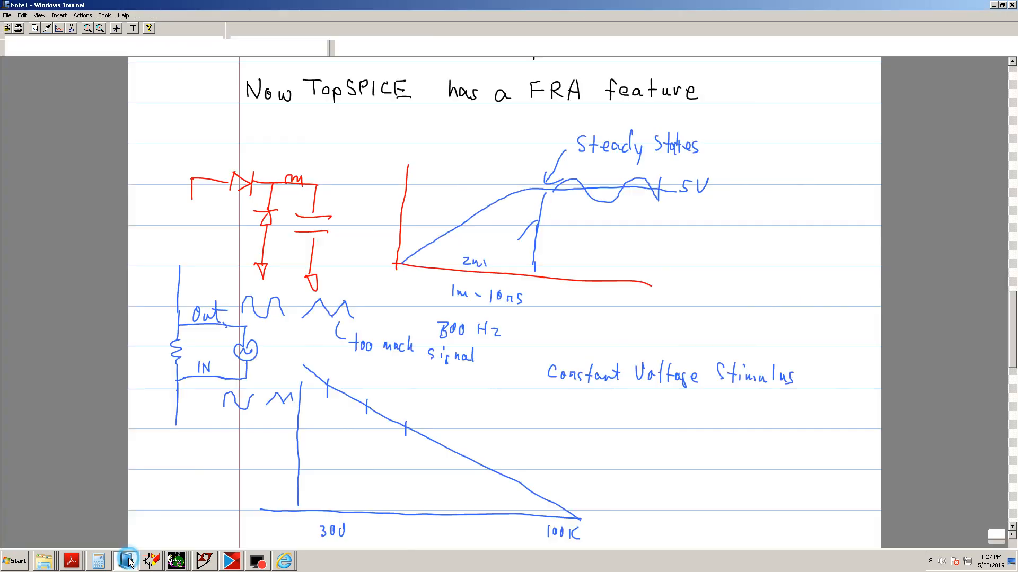
In the journal note, select the previously pasted blue plot image on page 3 and delete it
{"action": "left_click", "coordinate": [126, 560]}
{"action": "scroll", "coordinate": [182, 485], "scroll_direction": "down", "scroll_amount": 5}
{"action": "scroll", "coordinate": [286, 348], "scroll_direction": "down", "scroll_amount": 10}
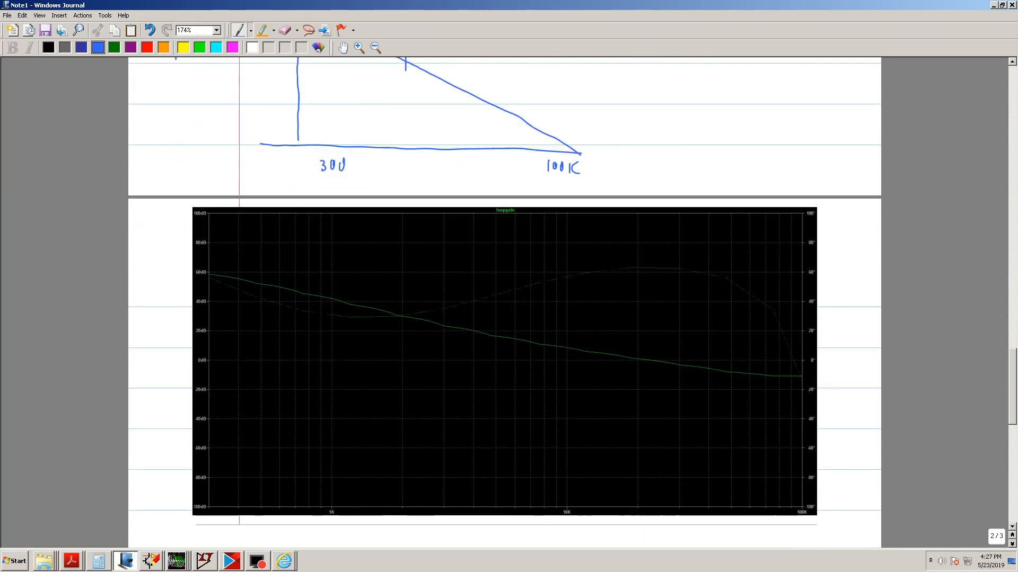
{"action": "left_click", "coordinate": [331, 280]}
{"action": "left_click", "coordinate": [308, 30]}
{"action": "left_click", "coordinate": [318, 345]}
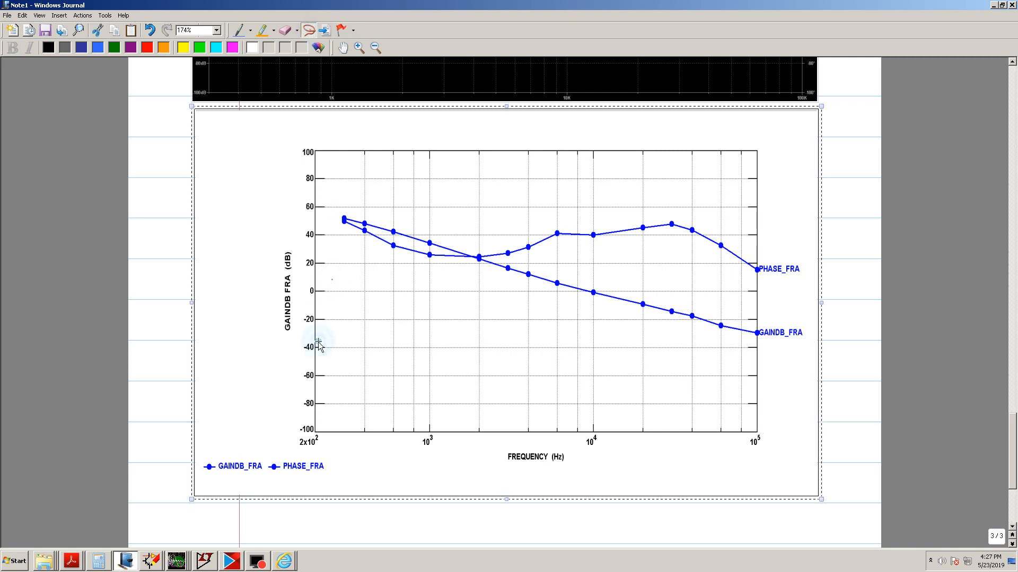
{"action": "key", "text": "Delete"}
Paste the copied plot into the note below the measured plot, then resize and align it
{"action": "right_click", "coordinate": [196, 214]}
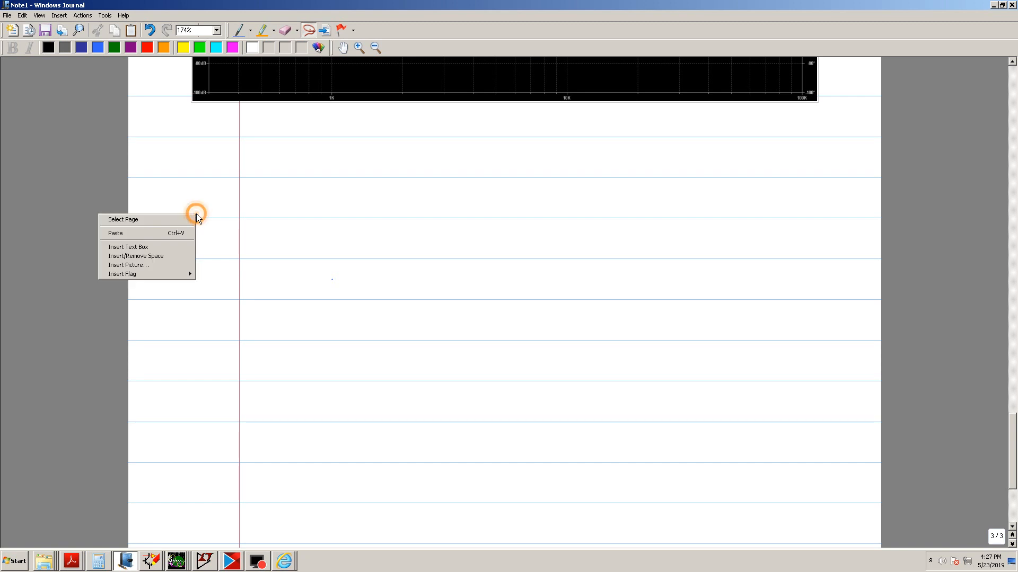
{"action": "left_click", "coordinate": [190, 231]}
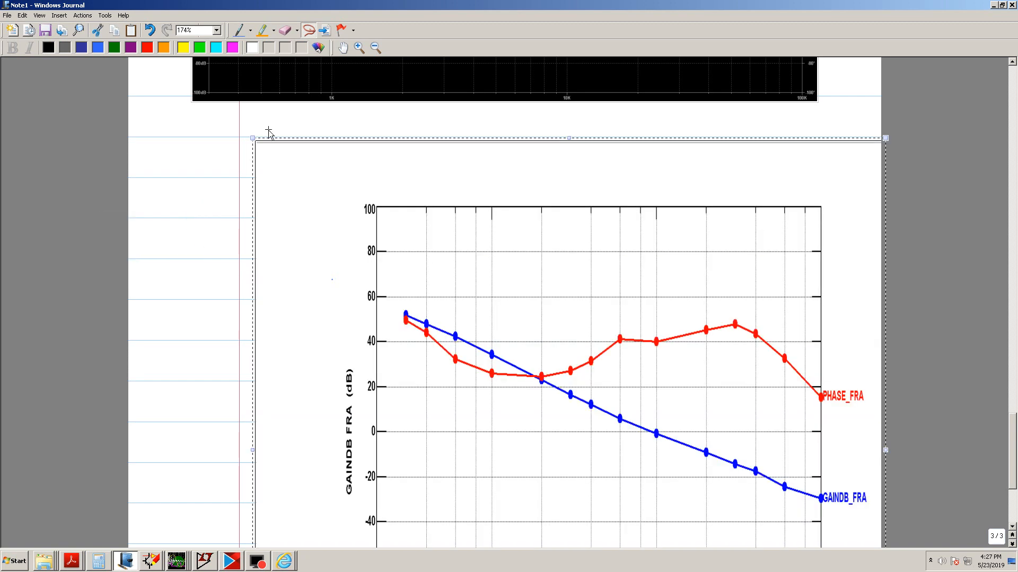
{"action": "left_click_drag", "start_coordinate": [252, 138], "coordinate": [193, 132]}
{"action": "left_click_drag", "start_coordinate": [536, 79], "coordinate": [533, 137]}
{"action": "left_click", "coordinate": [534, 239]}
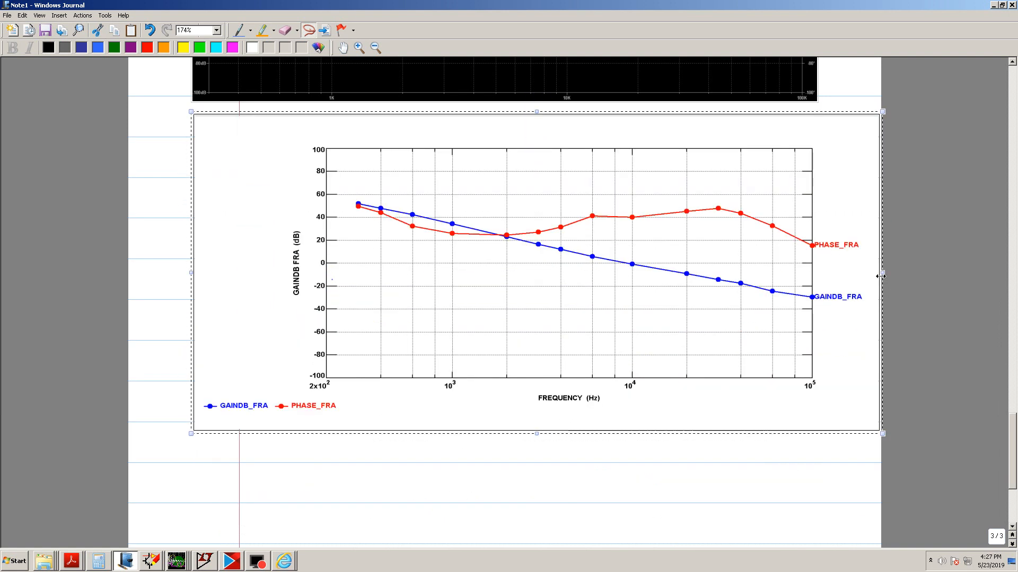
{"action": "left_click_drag", "start_coordinate": [882, 275], "coordinate": [866, 274]}
{"action": "left_click", "coordinate": [770, 510]}
Review the pasted plot beneath the measured plot and select it
{"action": "scroll", "coordinate": [770, 510], "scroll_direction": "up", "scroll_amount": 4}
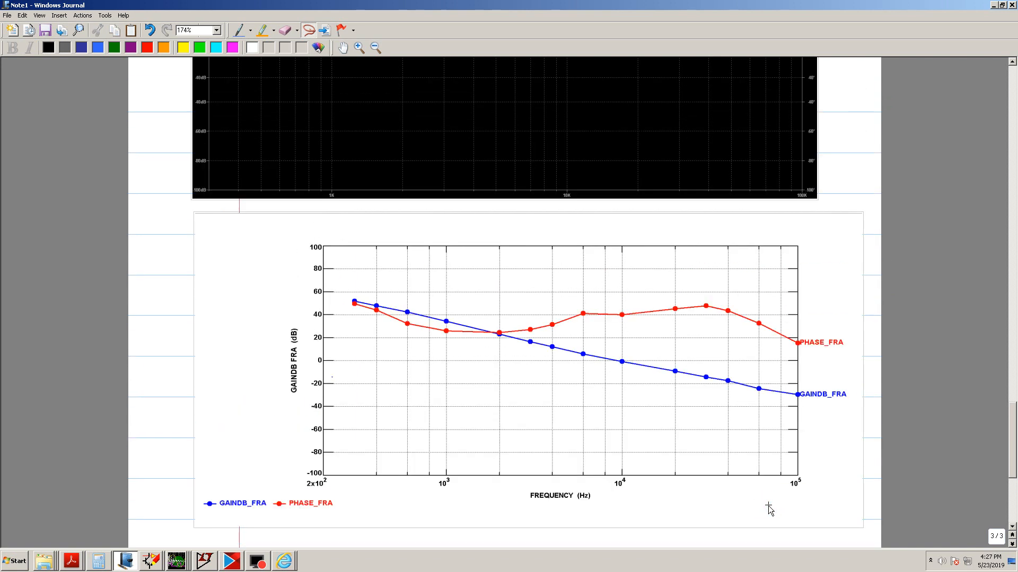
{"action": "scroll", "coordinate": [769, 509], "scroll_direction": "up", "scroll_amount": 1}
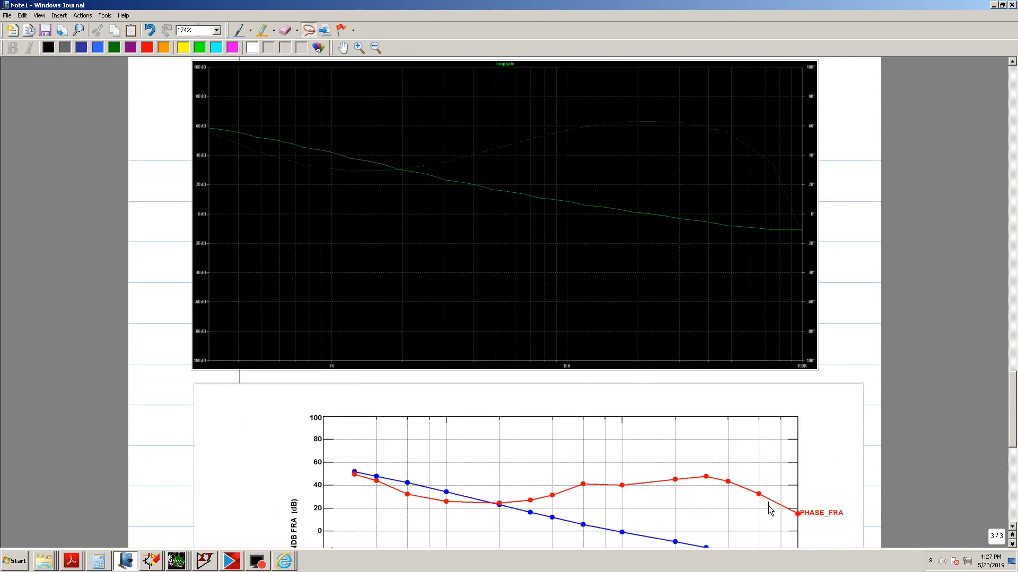
{"action": "scroll", "coordinate": [770, 510], "scroll_direction": "down", "scroll_amount": 2}
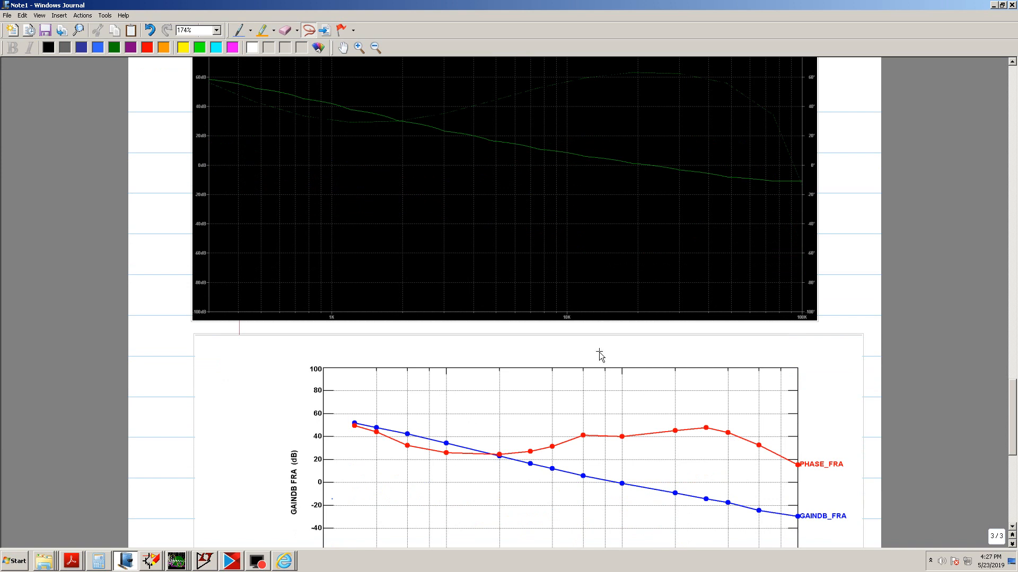
{"action": "left_click", "coordinate": [535, 360]}
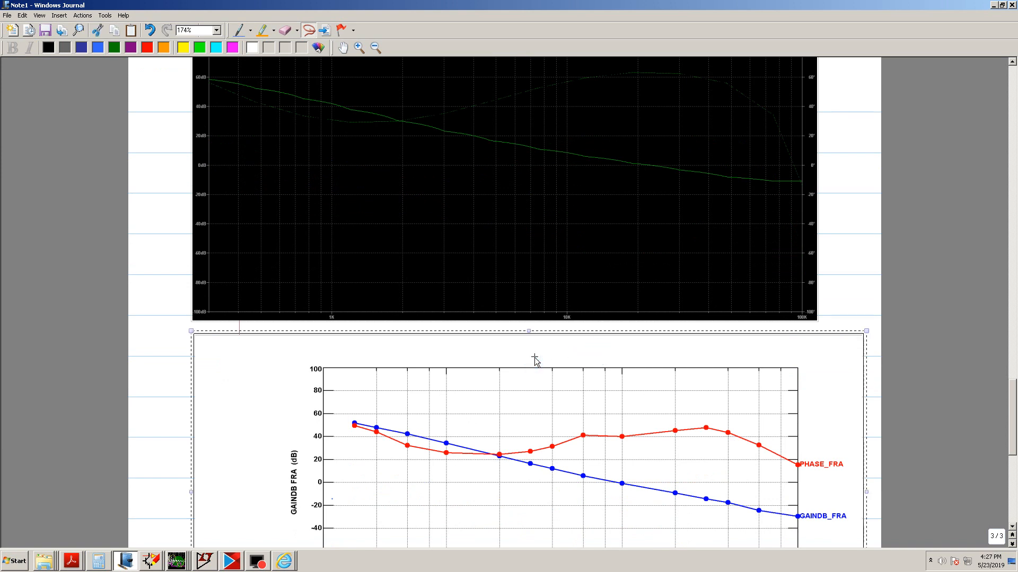
{"action": "left_click", "coordinate": [479, 361]}
{"action": "left_click", "coordinate": [480, 361]}
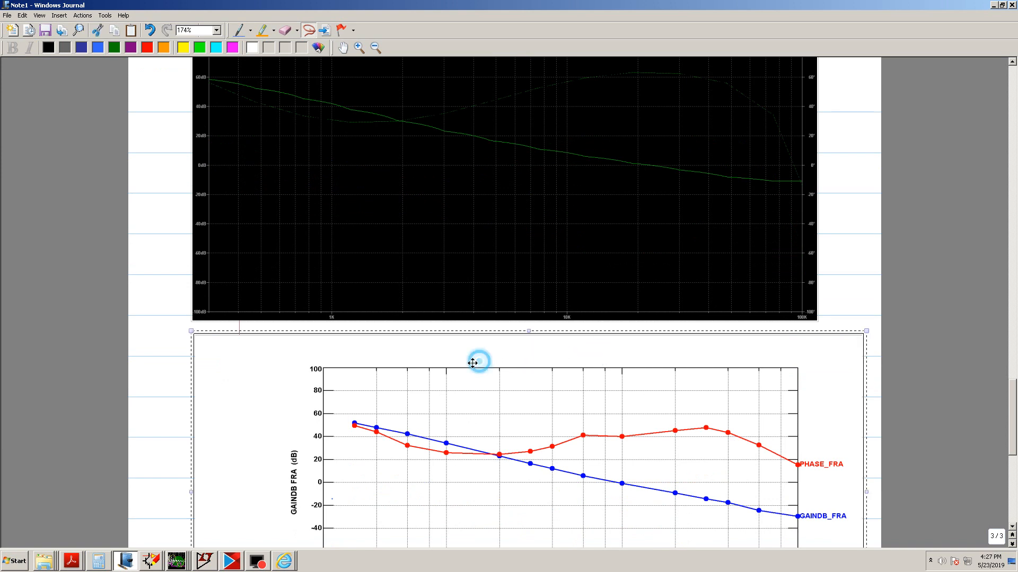
{"action": "scroll", "coordinate": [513, 368], "scroll_direction": "down", "scroll_amount": 5}
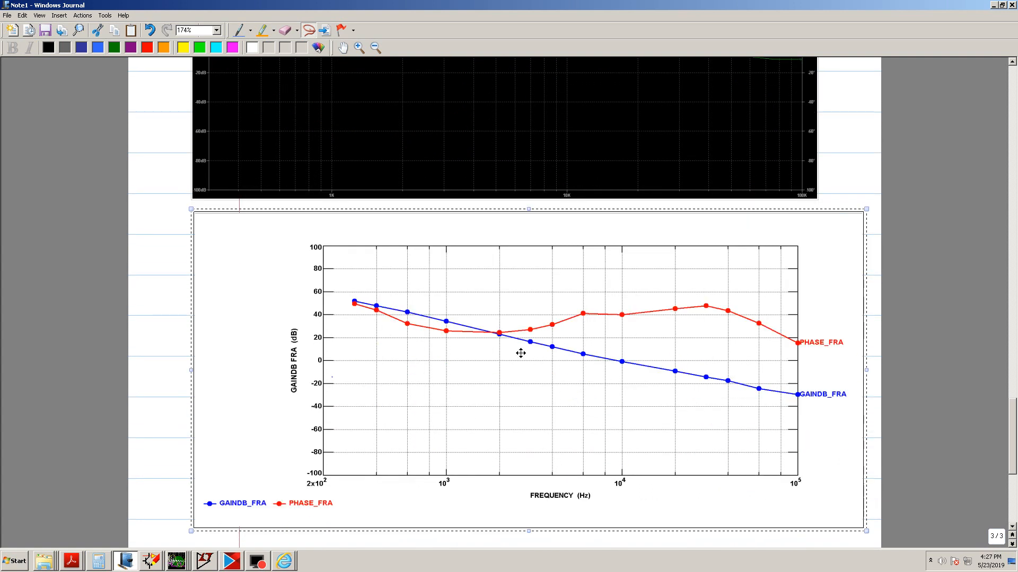
Move the pasted simulated plot left and stretch its right edge so it lines up with the measured plot above
{"action": "left_click_drag", "start_coordinate": [527, 300], "coordinate": [474, 298]}
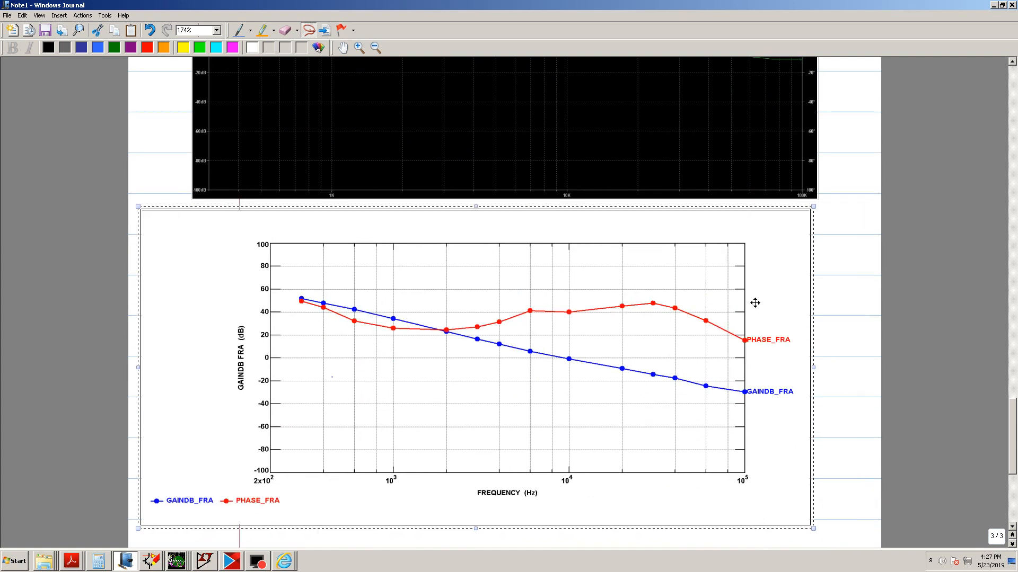
{"action": "left_click_drag", "start_coordinate": [812, 368], "coordinate": [842, 369]}
Scroll up and down the page to compare the measured plot with the pasted simulated FRA plot
{"action": "scroll", "coordinate": [676, 335], "scroll_direction": "up", "scroll_amount": 5}
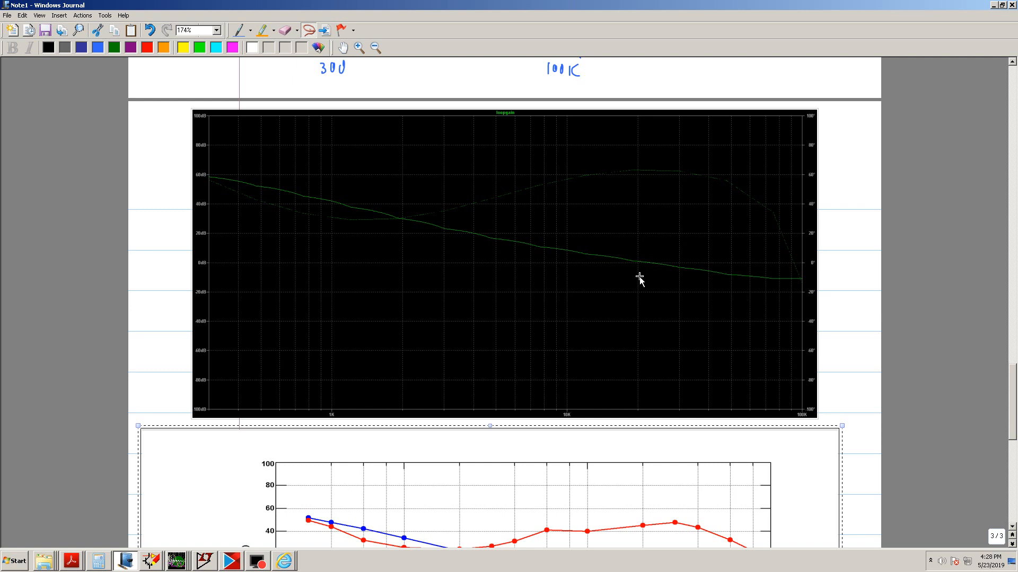
{"action": "scroll", "coordinate": [640, 279], "scroll_direction": "down", "scroll_amount": 5}
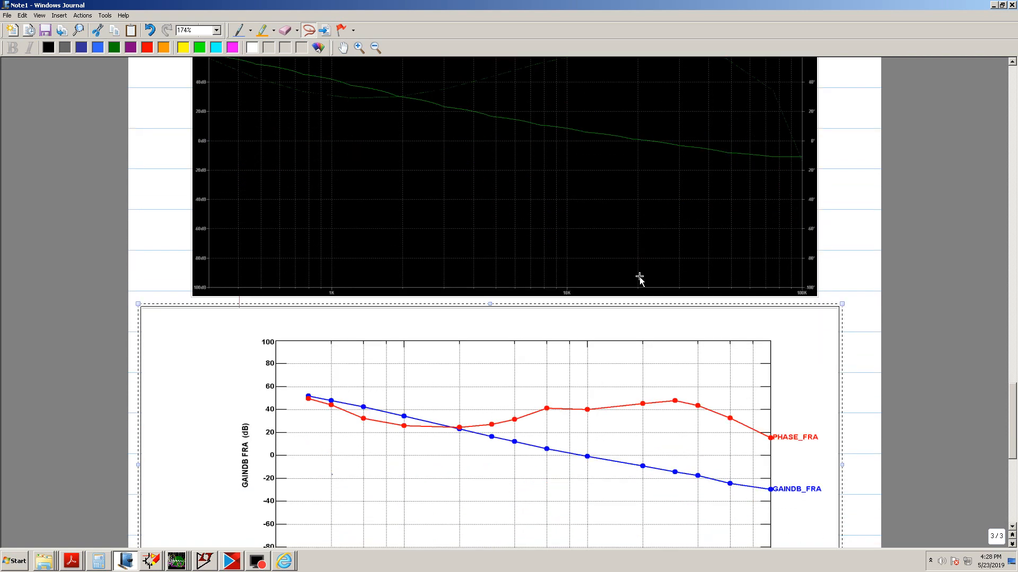
{"action": "scroll", "coordinate": [640, 279], "scroll_direction": "down", "scroll_amount": 1}
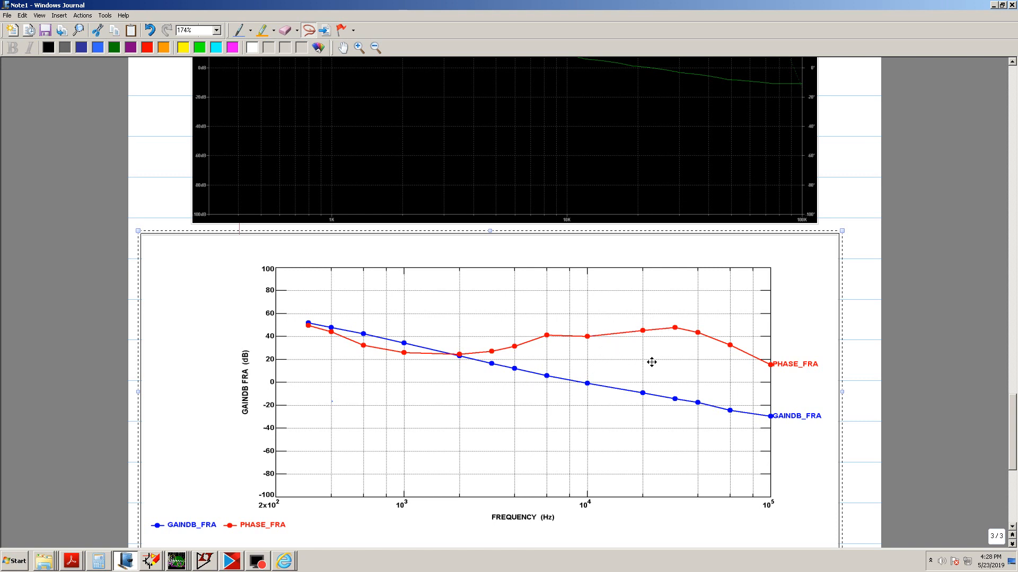
{"action": "scroll", "coordinate": [647, 355], "scroll_direction": "up", "scroll_amount": 3}
{"action": "scroll", "coordinate": [647, 355], "scroll_direction": "down", "scroll_amount": 2}
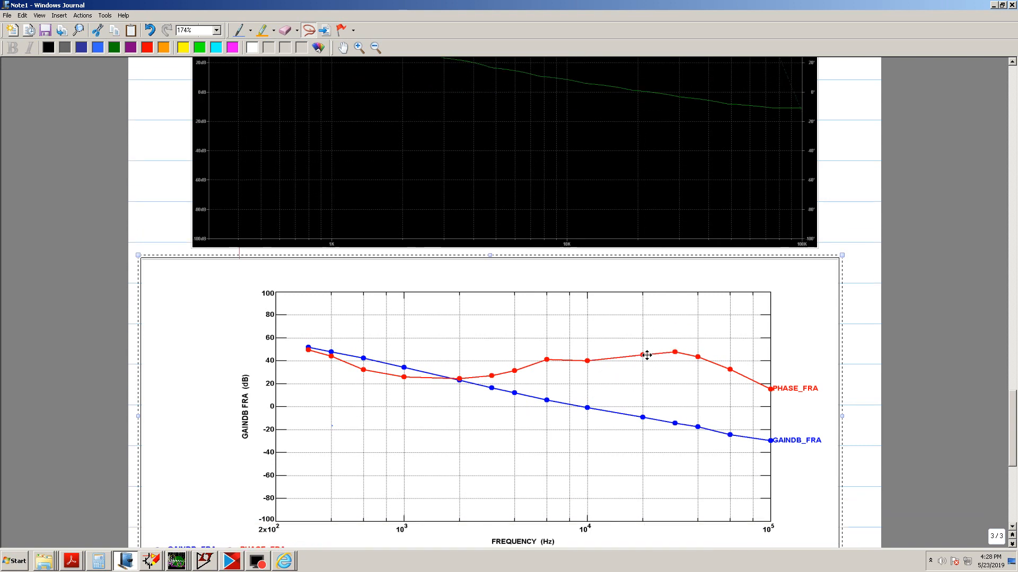
{"action": "scroll", "coordinate": [646, 355], "scroll_direction": "up", "scroll_amount": 4}
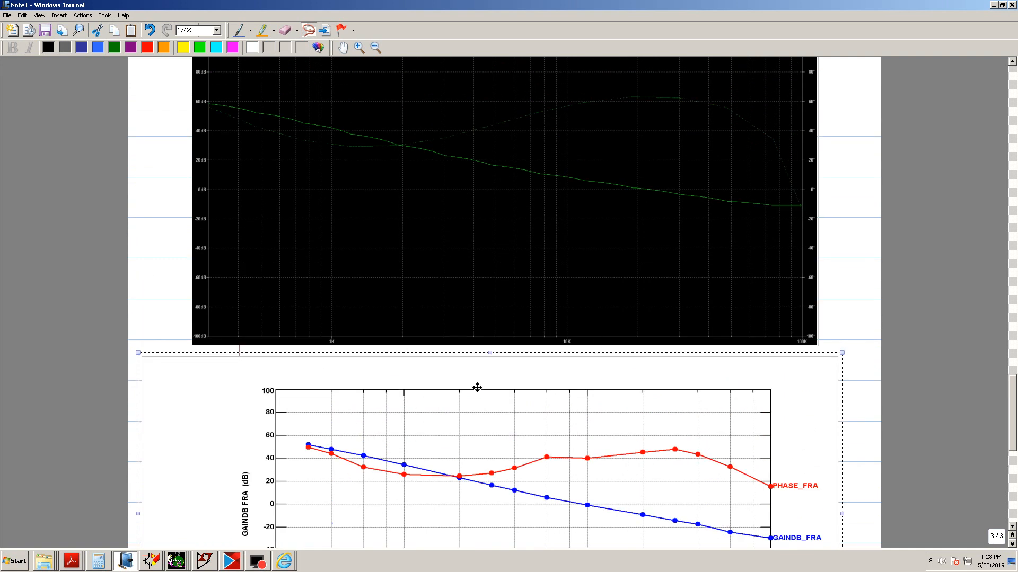
{"action": "scroll", "coordinate": [477, 387], "scroll_direction": "down", "scroll_amount": 1}
{"action": "scroll", "coordinate": [477, 387], "scroll_direction": "down", "scroll_amount": 1}
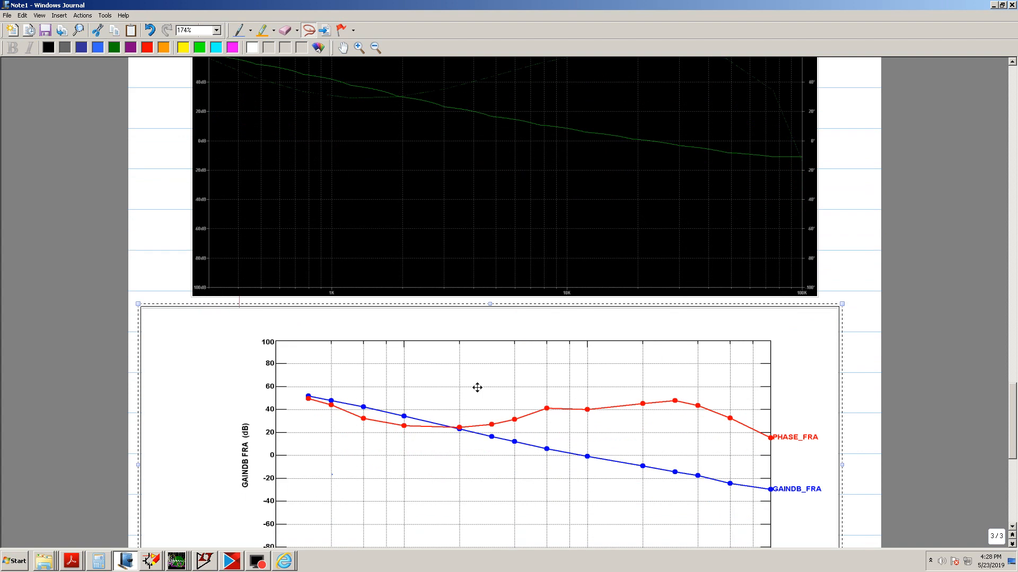
{"action": "scroll", "coordinate": [477, 388], "scroll_direction": "down", "scroll_amount": 1}
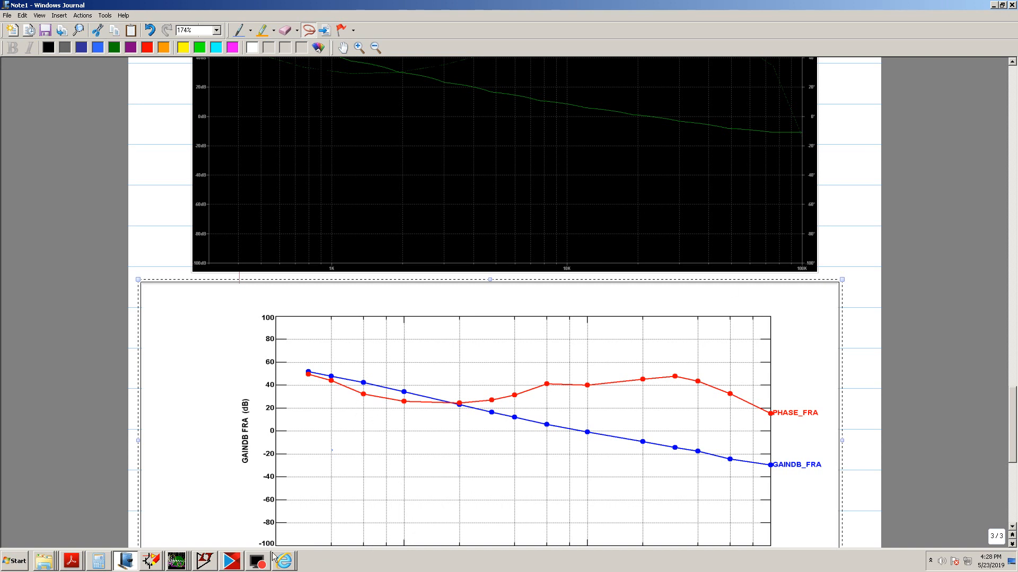
Switch to the TopSpice Schematic window showing Ridley_Buck_AC_SWEEP.sch
{"action": "left_click", "coordinate": [151, 556]}
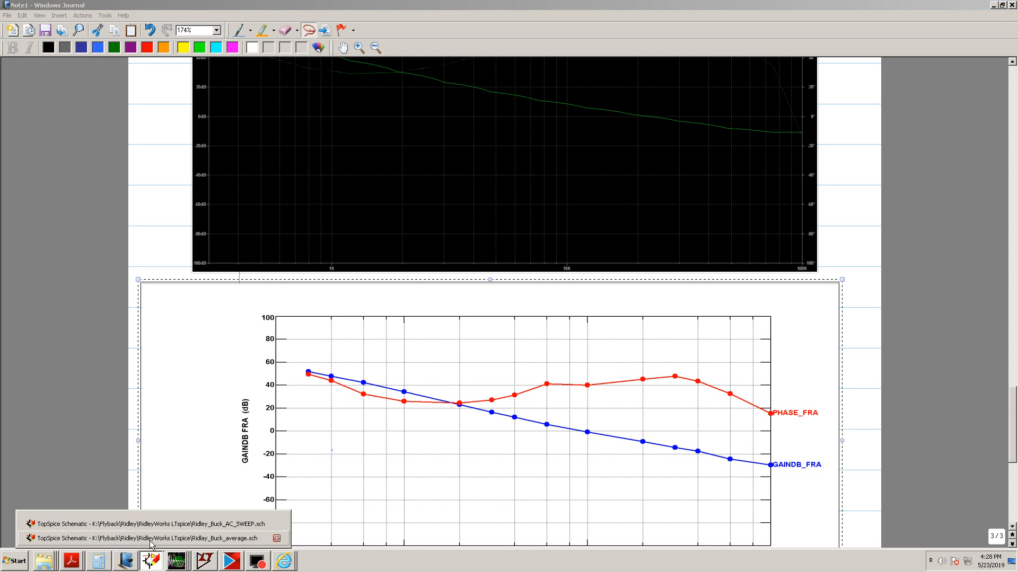
{"action": "left_click", "coordinate": [151, 523]}
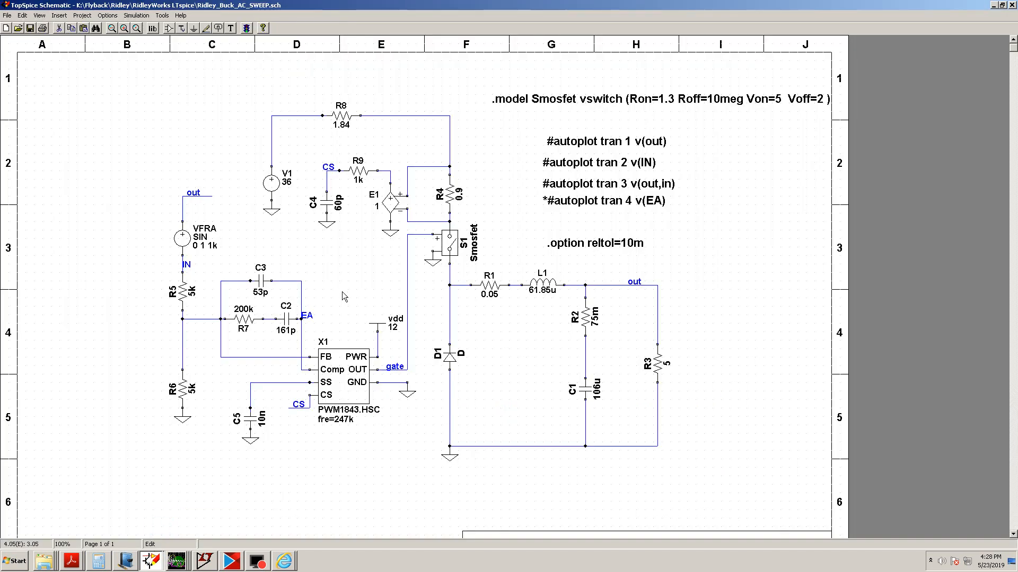
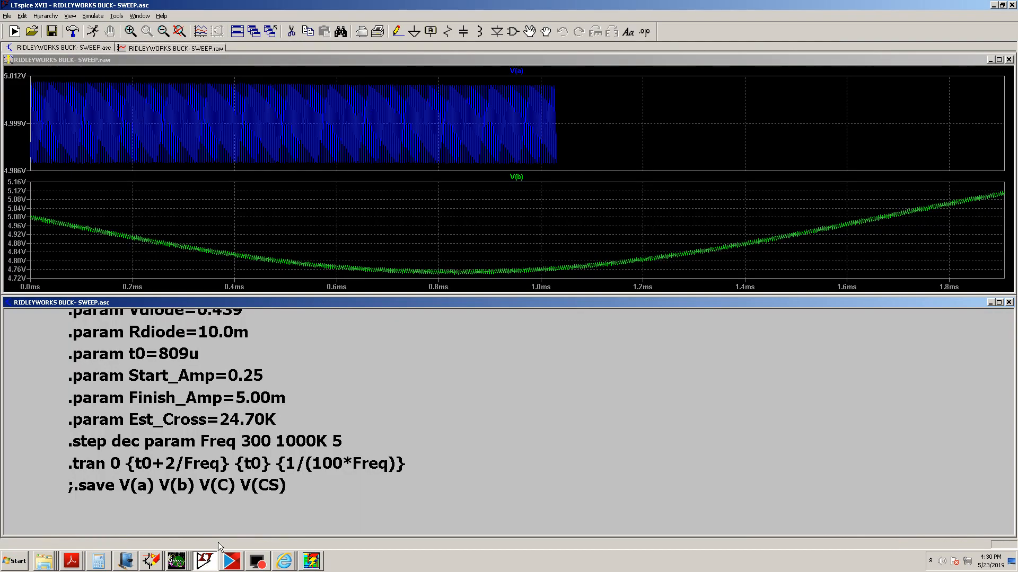
Pan and zoom the LTspice buck schematic to inspect its output filter and injection resistor section
{"action": "left_click_drag", "start_coordinate": [545, 395], "coordinate": [268, 407]}
{"action": "left_click_drag", "start_coordinate": [485, 381], "coordinate": [462, 498]}
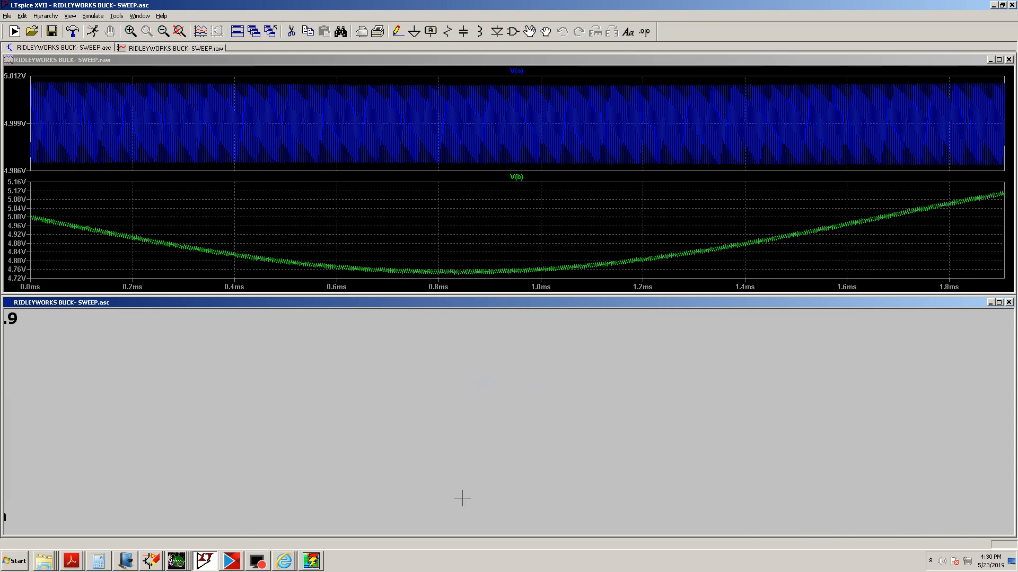
{"action": "key", "text": "space"}
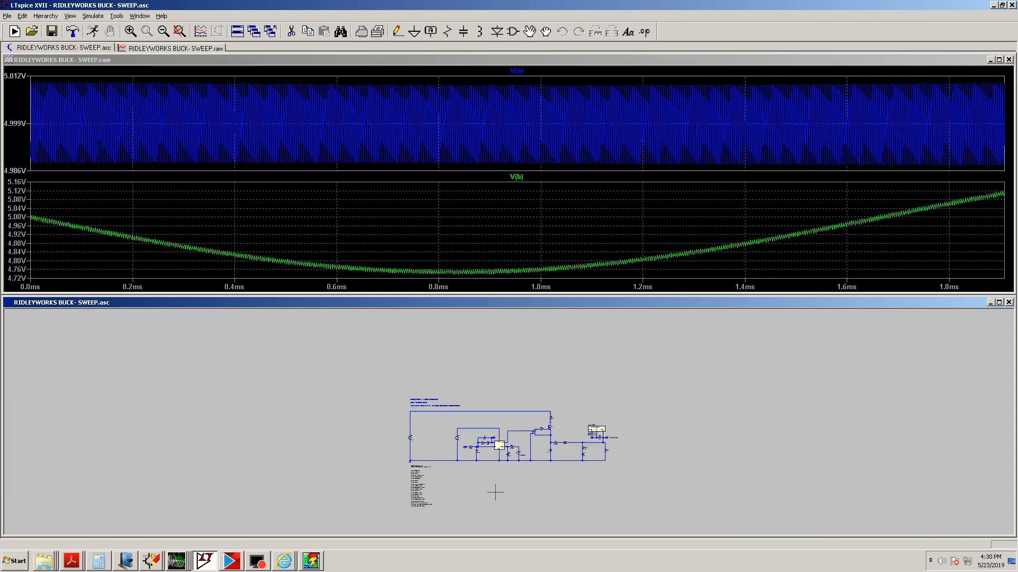
{"action": "left_click_drag", "start_coordinate": [630, 424], "coordinate": [518, 394]}
{"action": "scroll", "coordinate": [518, 395], "scroll_direction": "up", "scroll_amount": 8}
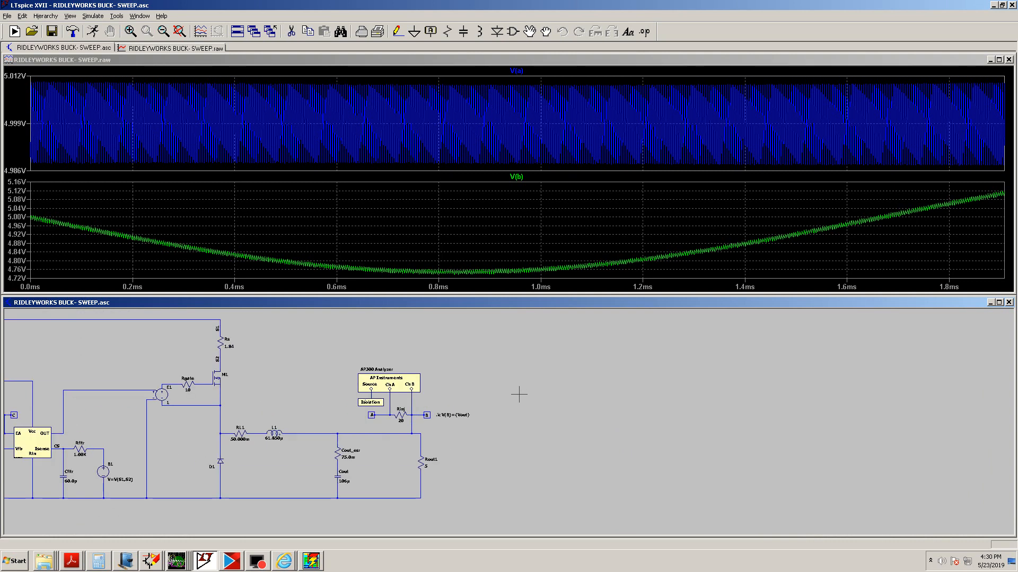
{"action": "left_click_drag", "start_coordinate": [454, 463], "coordinate": [508, 387]}
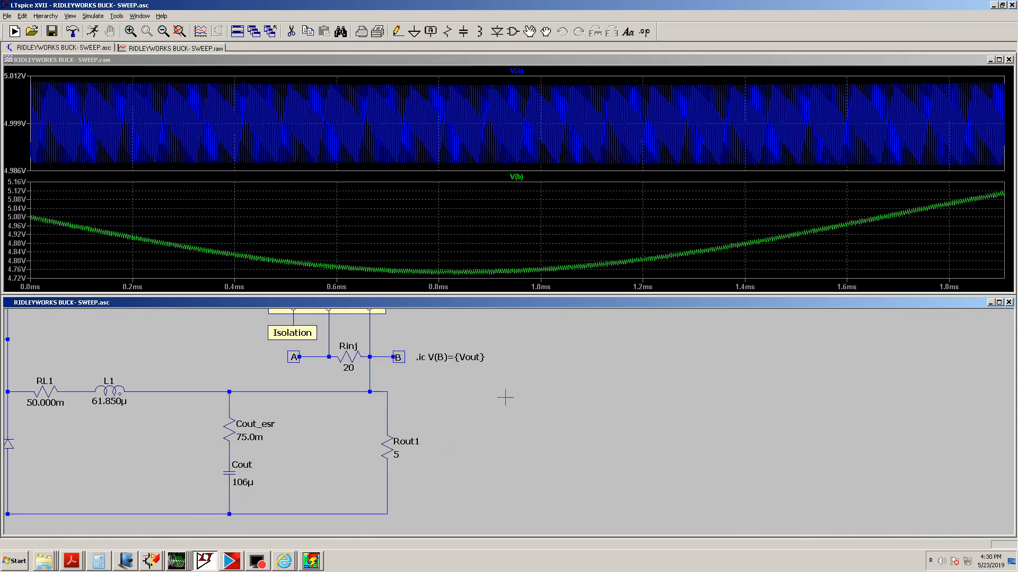
Switch to the TopSpice Schematic window for Ridley_Buck_AC_SWEEP.sch and then to the TopView results for RIDLEY_BUCK_AC_SWEEP.OUT
{"action": "left_click", "coordinate": [152, 560]}
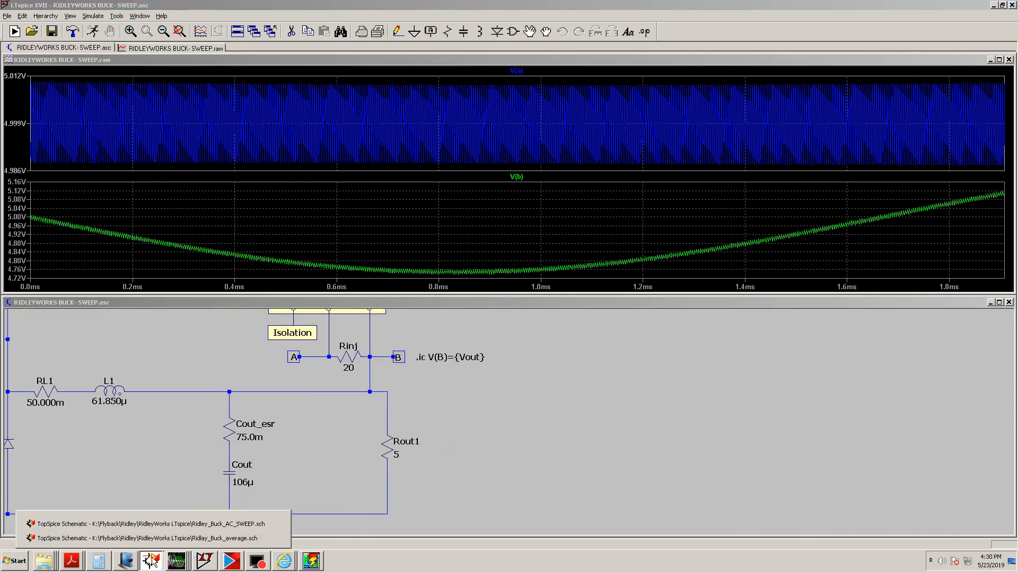
{"action": "left_click", "coordinate": [177, 524]}
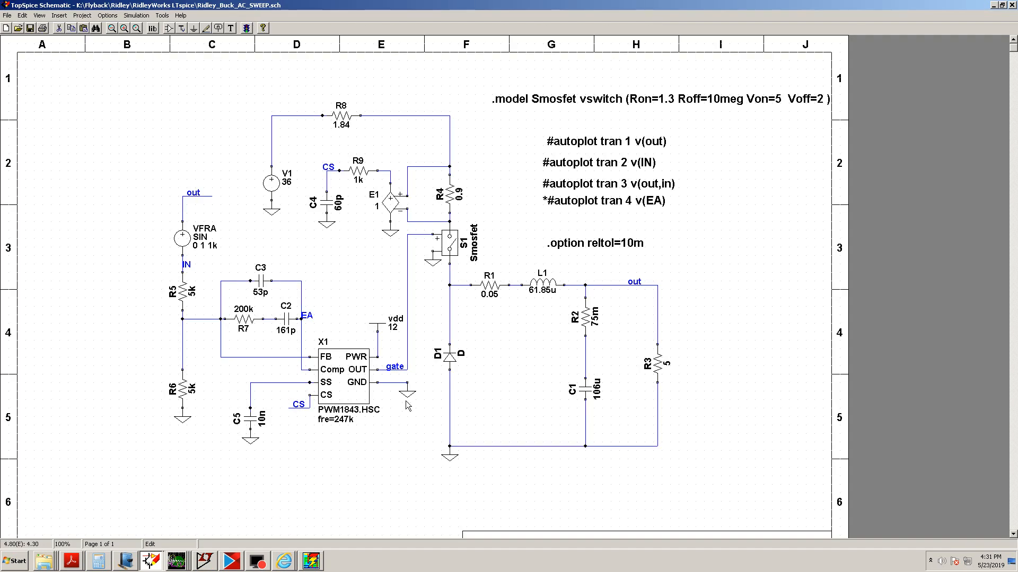
{"action": "left_click", "coordinate": [311, 560]}
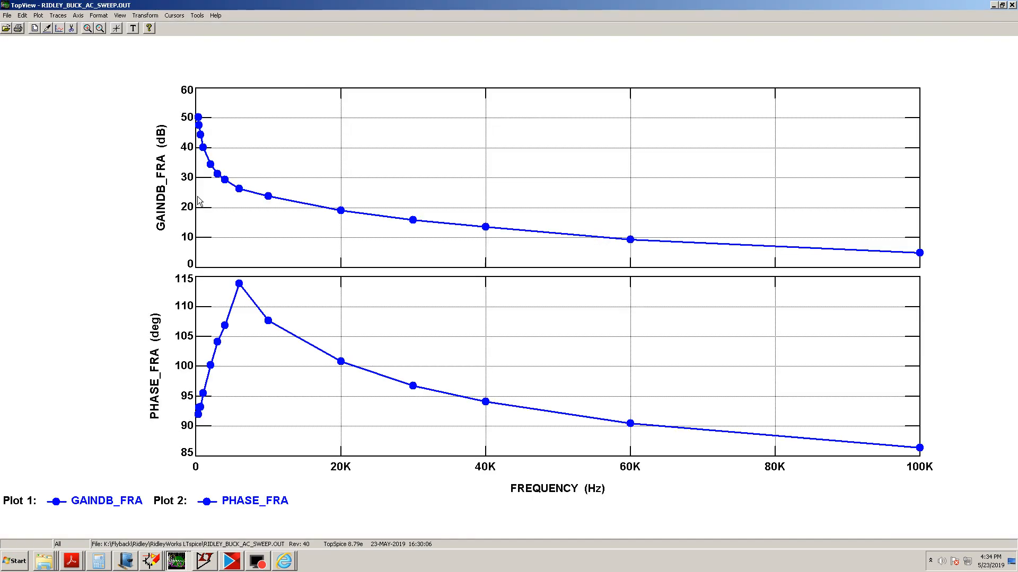
Move the PHASE_FRA trace from plot 2 into plot 1 so gain and phase share a single plot
{"action": "left_click", "coordinate": [57, 15]}
{"action": "left_click", "coordinate": [60, 32]}
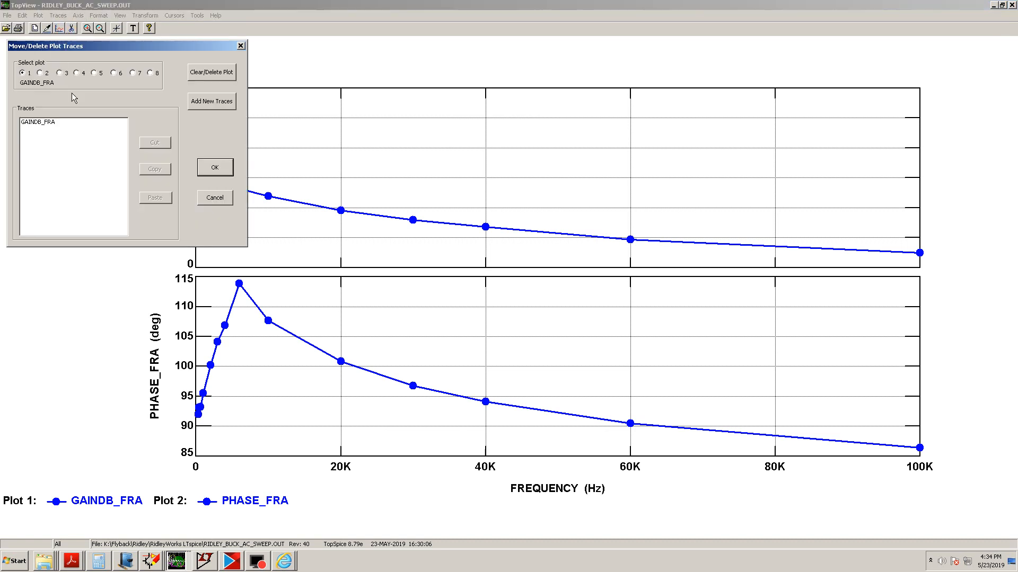
{"action": "left_click", "coordinate": [40, 73]}
{"action": "left_click", "coordinate": [51, 123]}
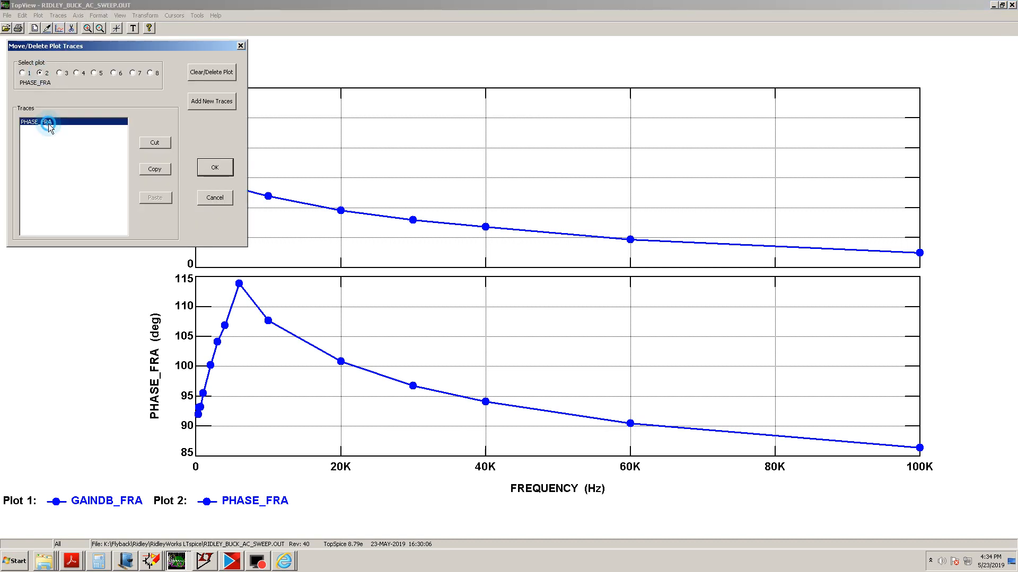
{"action": "left_click", "coordinate": [155, 142]}
{"action": "left_click", "coordinate": [26, 73]}
{"action": "left_click", "coordinate": [163, 197]}
{"action": "left_click", "coordinate": [214, 167]}
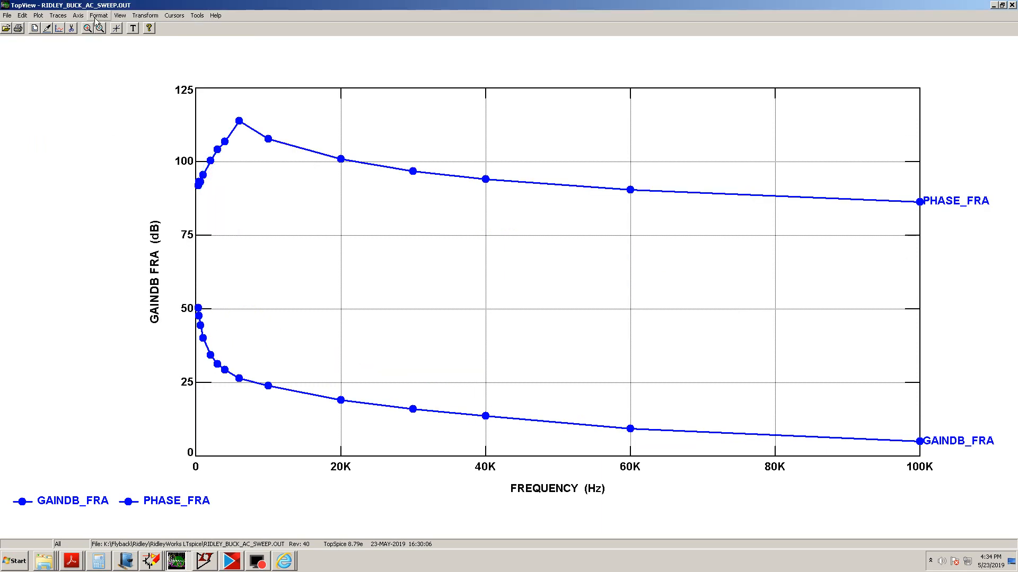
Set the FREQUENCY x axis to a logarithmic scale
{"action": "left_click", "coordinate": [78, 16]}
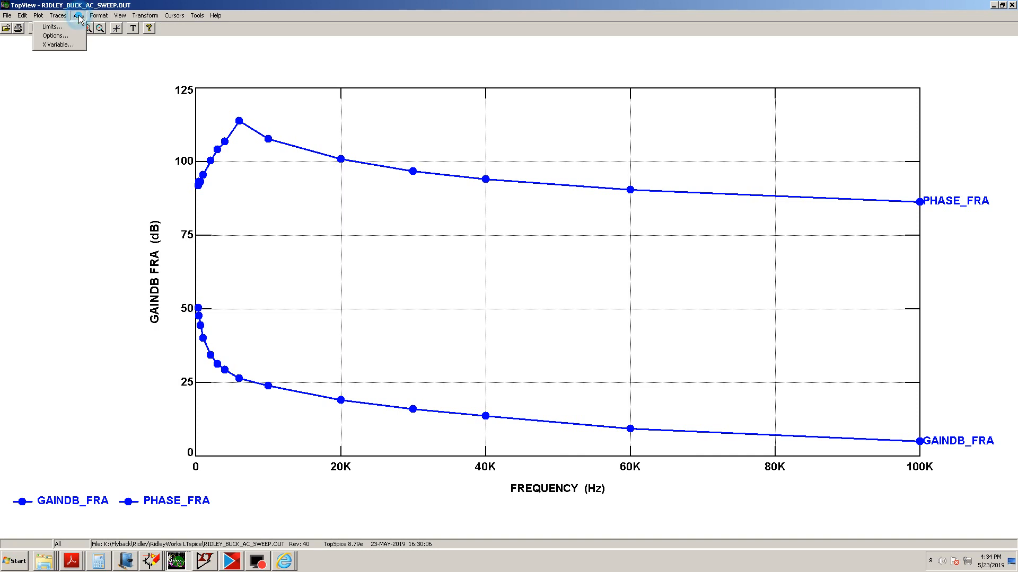
{"action": "left_click", "coordinate": [78, 40]}
{"action": "left_click", "coordinate": [51, 146]}
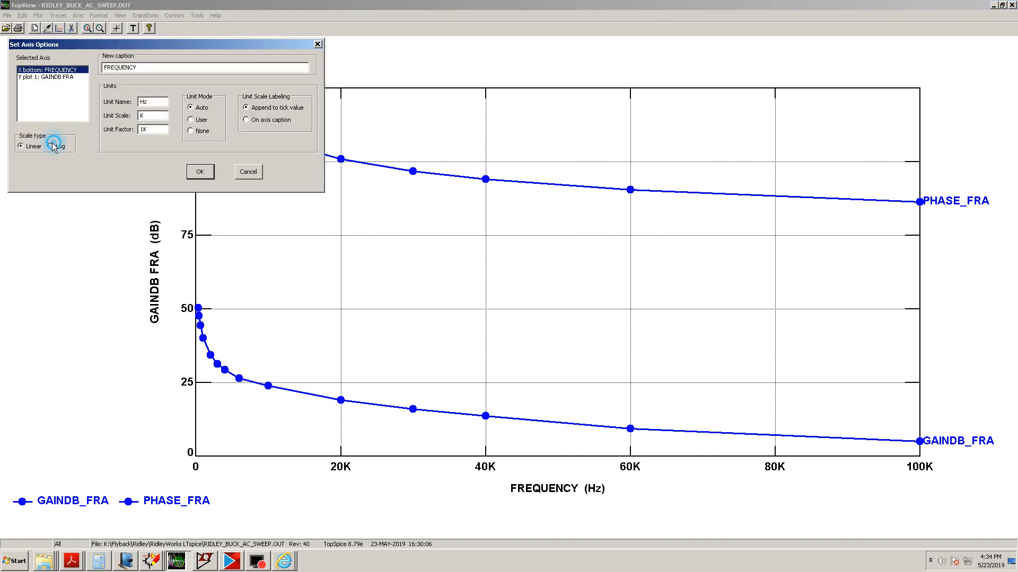
{"action": "left_click", "coordinate": [194, 176]}
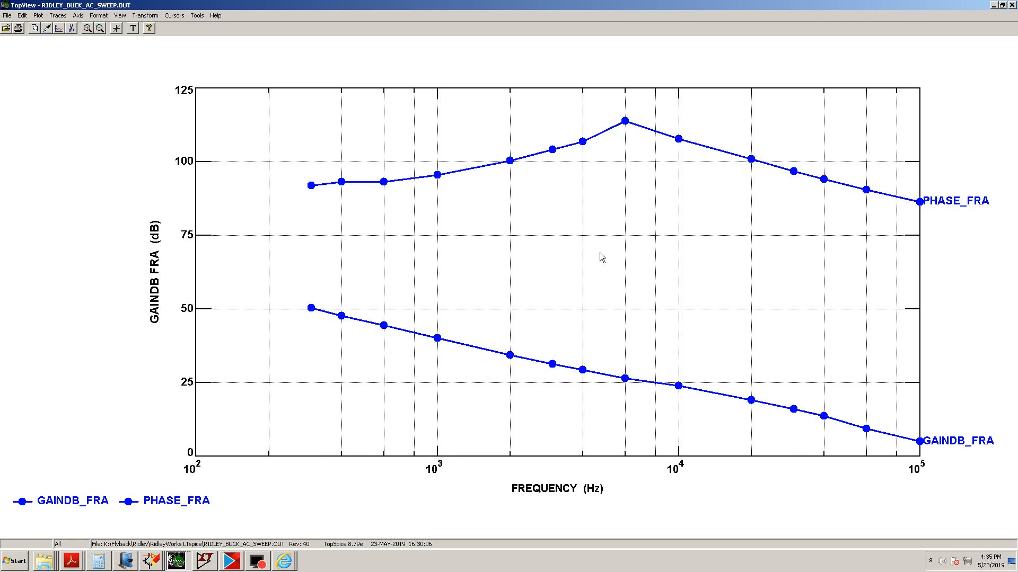
Switch to the journal notes and scroll up through the earlier pasted plots and handwritten notes
{"action": "left_click", "coordinate": [123, 560]}
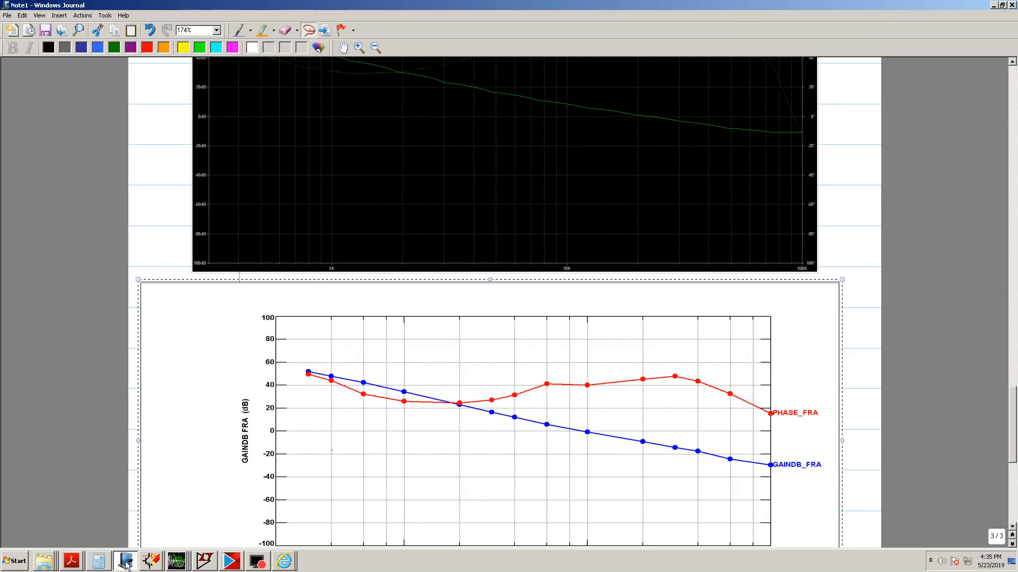
{"action": "scroll", "coordinate": [268, 413], "scroll_direction": "up", "scroll_amount": 2}
{"action": "scroll", "coordinate": [269, 413], "scroll_direction": "up", "scroll_amount": 15}
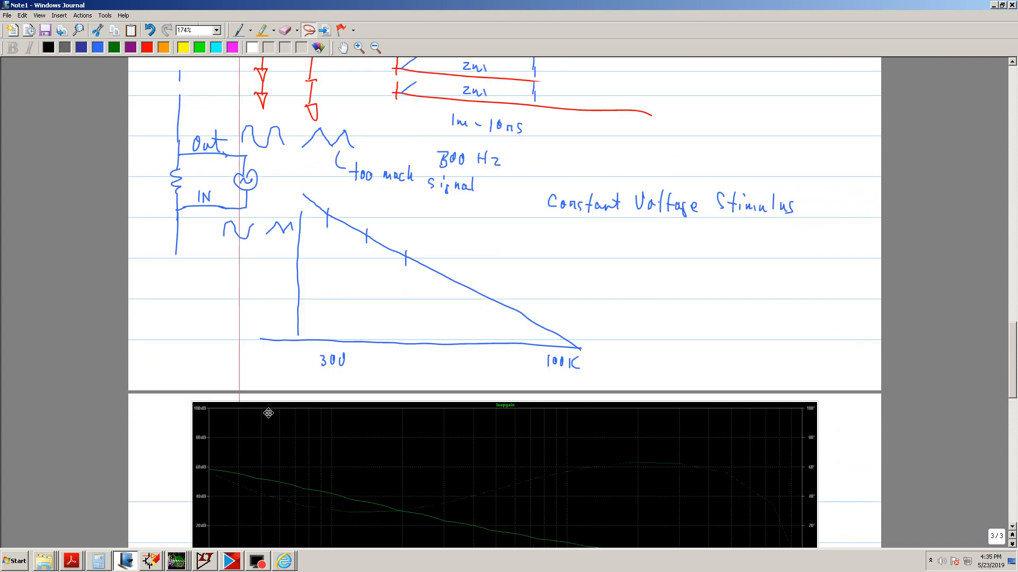
{"action": "scroll", "coordinate": [268, 413], "scroll_direction": "up", "scroll_amount": 15}
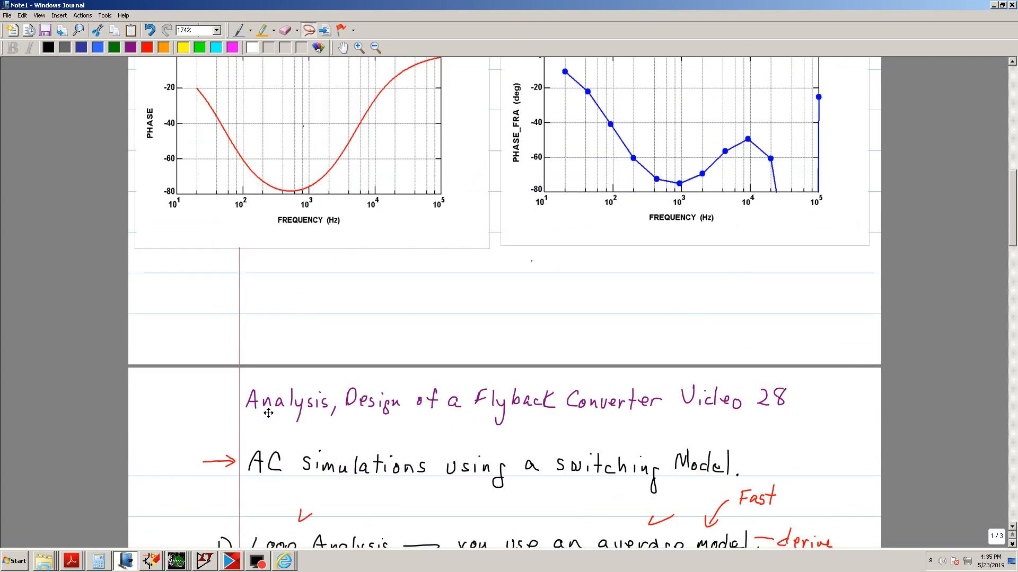
{"action": "scroll", "coordinate": [269, 413], "scroll_direction": "up", "scroll_amount": 6}
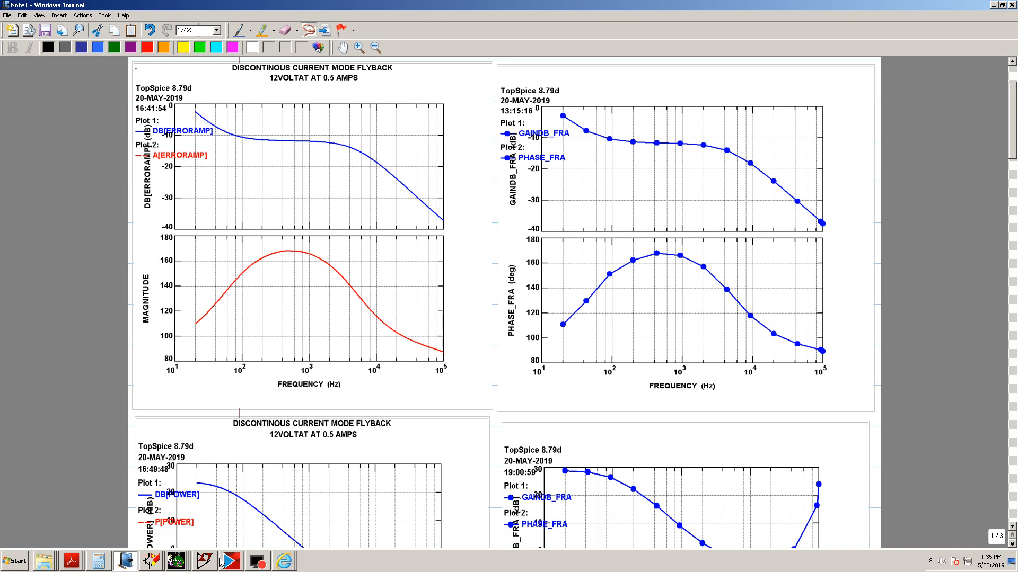
Switch between the TopView plot windows and the TopSpice Schematic to compare the FRA results
{"action": "mouse_move", "coordinate": [178, 562]}
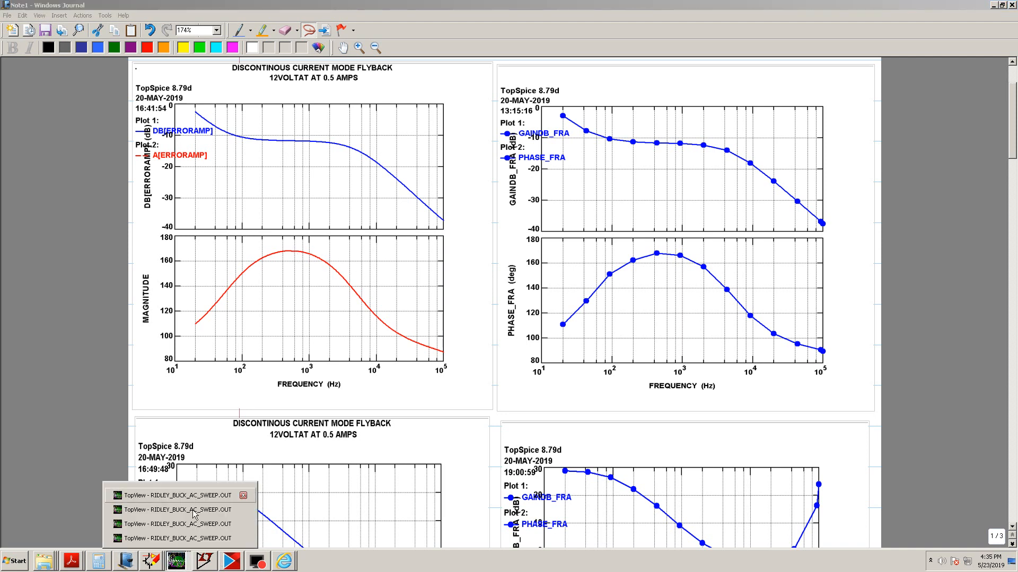
{"action": "left_click", "coordinate": [185, 544]}
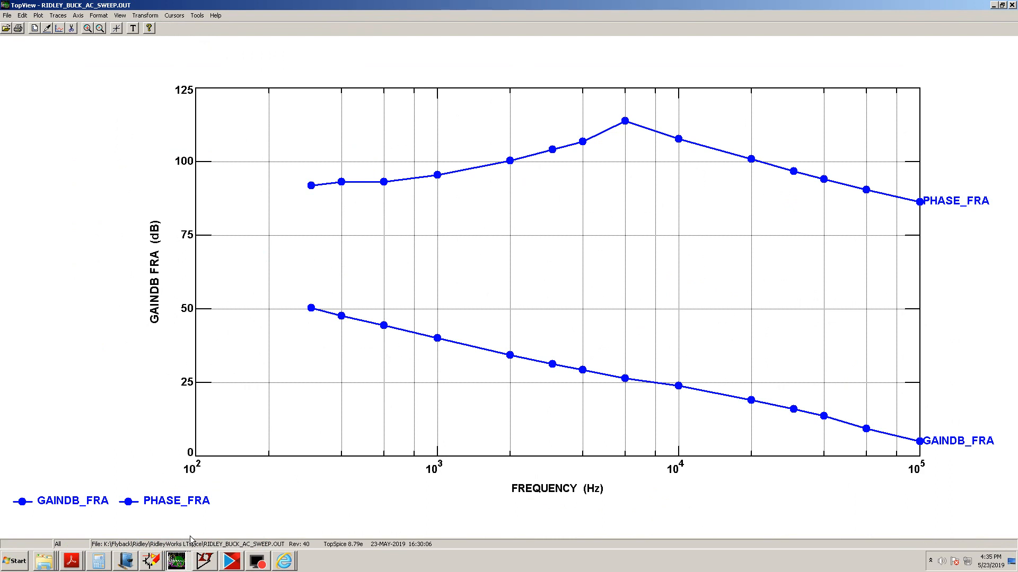
{"action": "left_click", "coordinate": [151, 563]}
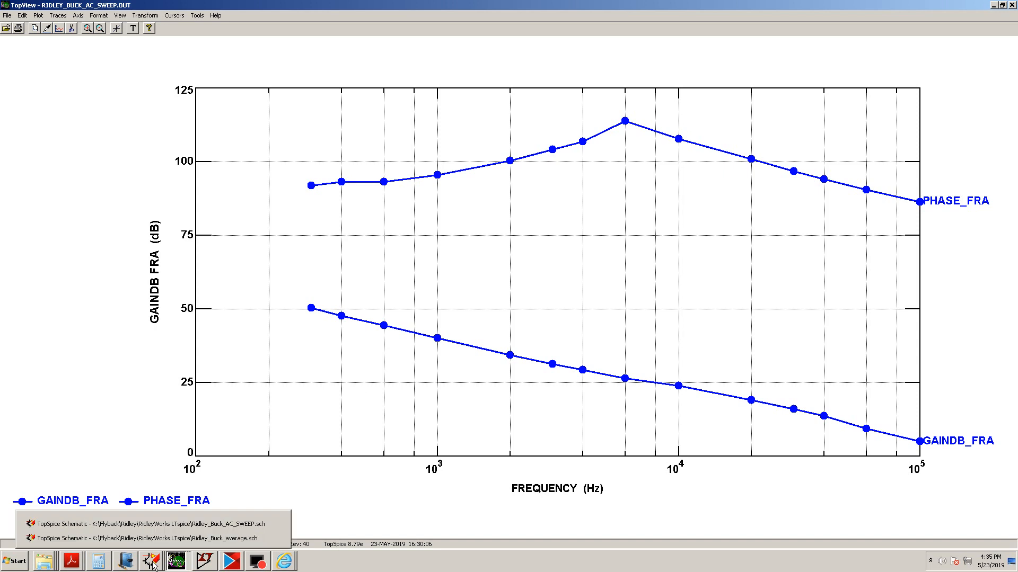
{"action": "left_click", "coordinate": [165, 524]}
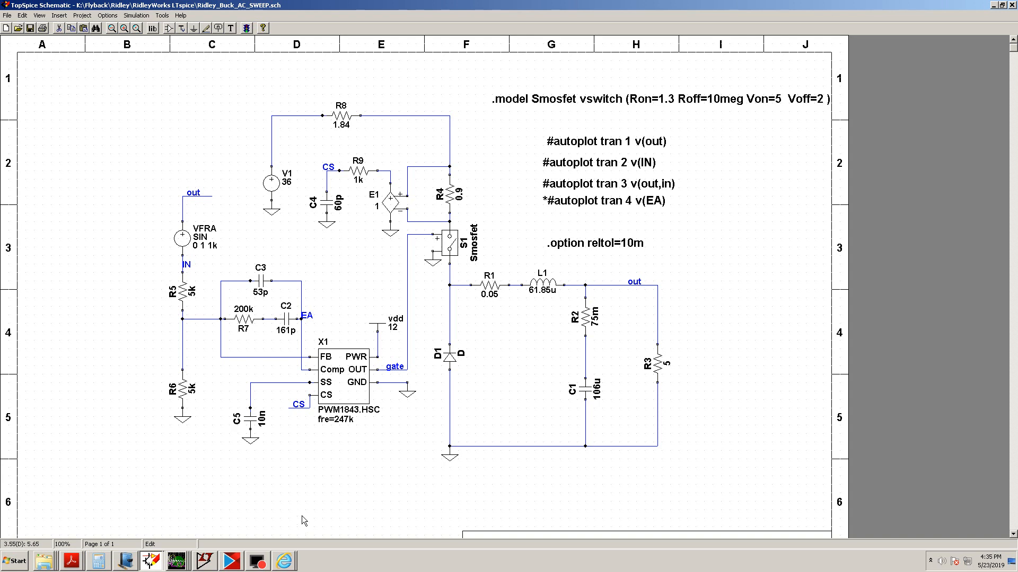
{"action": "left_click", "coordinate": [177, 561]}
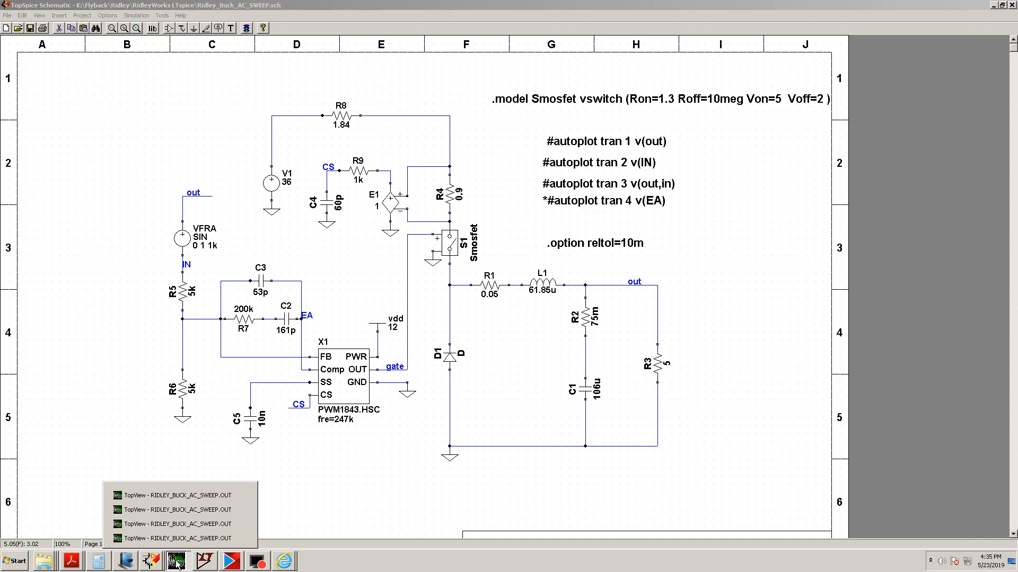
{"action": "left_click", "coordinate": [196, 528]}
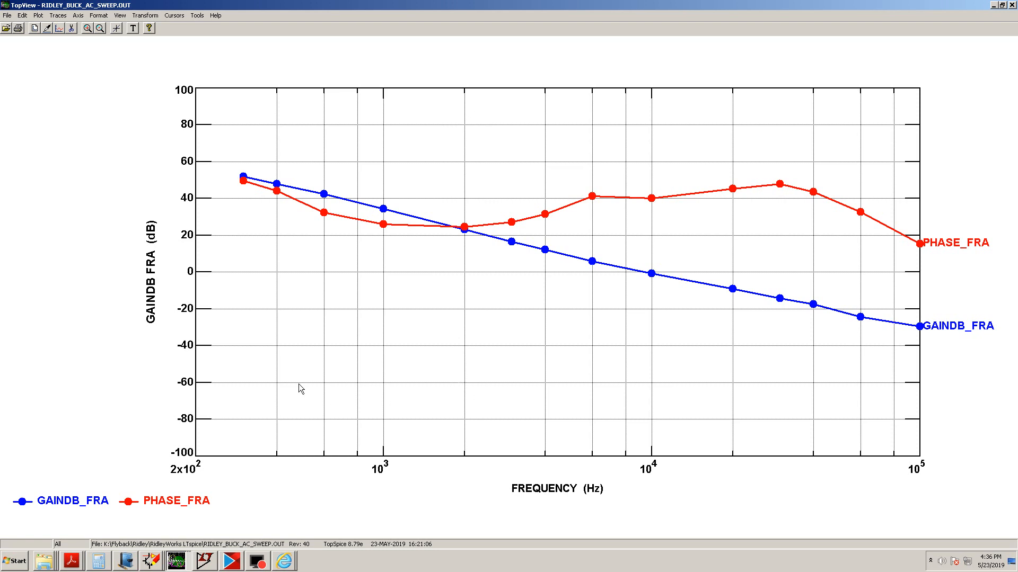
{"action": "left_click", "coordinate": [158, 560]}
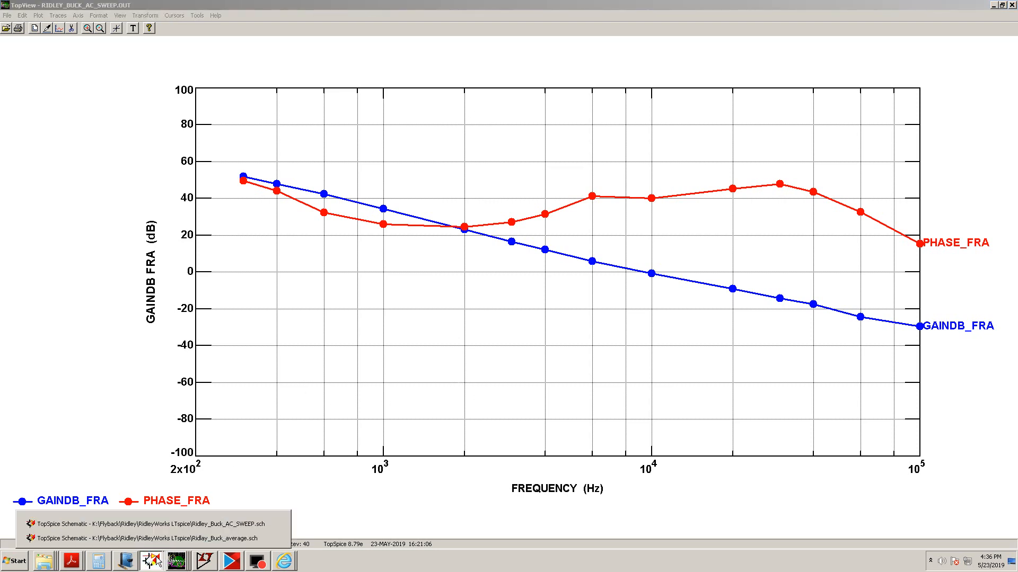
{"action": "left_click", "coordinate": [170, 527]}
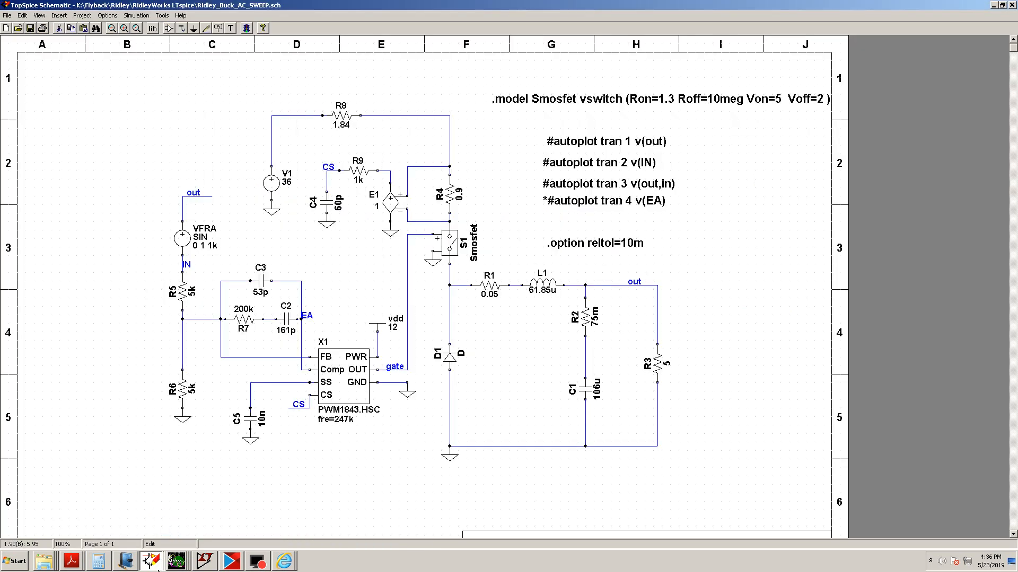
Scroll through the journal notes to compare the measured and simulated plots, then return to the TopSpice Schematic window
{"action": "left_click", "coordinate": [125, 560]}
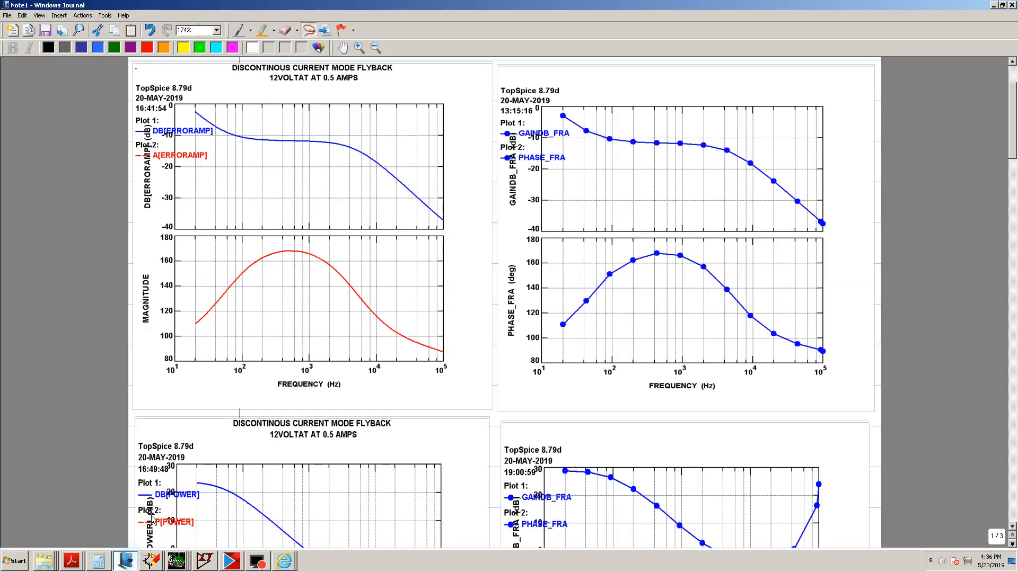
{"action": "scroll", "coordinate": [249, 451], "scroll_direction": "down", "scroll_amount": 3}
{"action": "scroll", "coordinate": [248, 451], "scroll_direction": "down", "scroll_amount": 20}
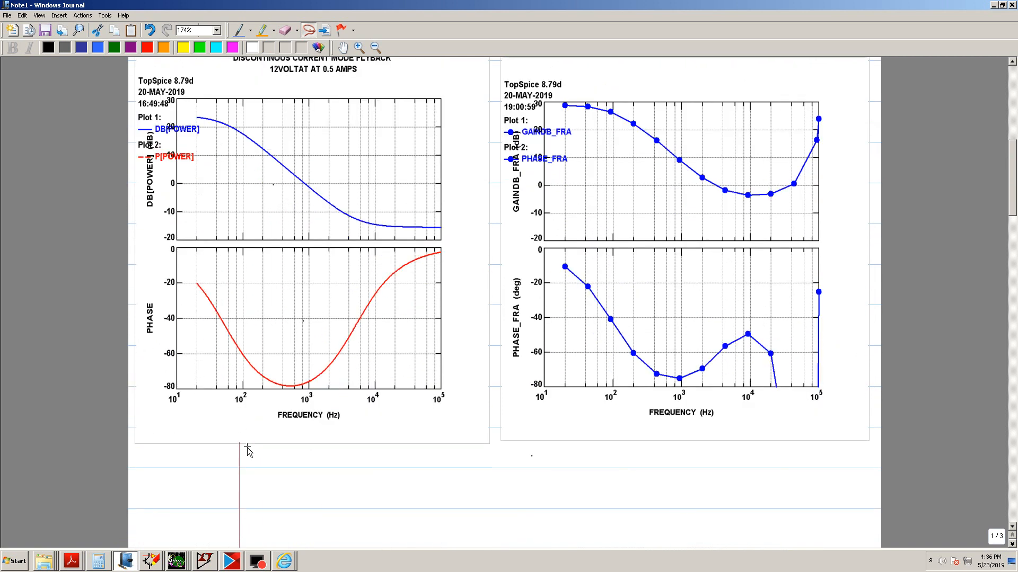
{"action": "scroll", "coordinate": [247, 449], "scroll_direction": "down", "scroll_amount": 20}
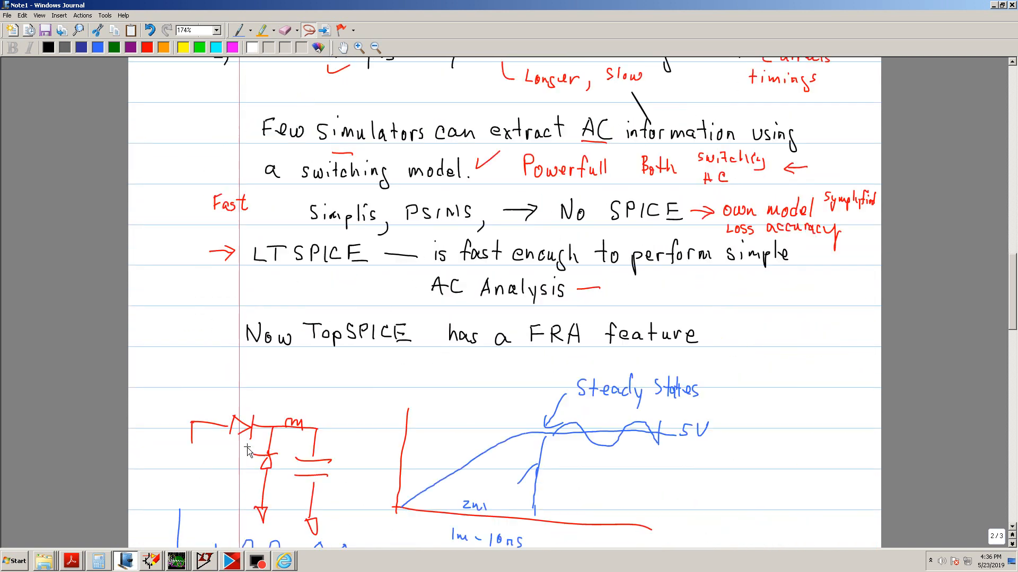
{"action": "scroll", "coordinate": [247, 450], "scroll_direction": "down", "scroll_amount": 17}
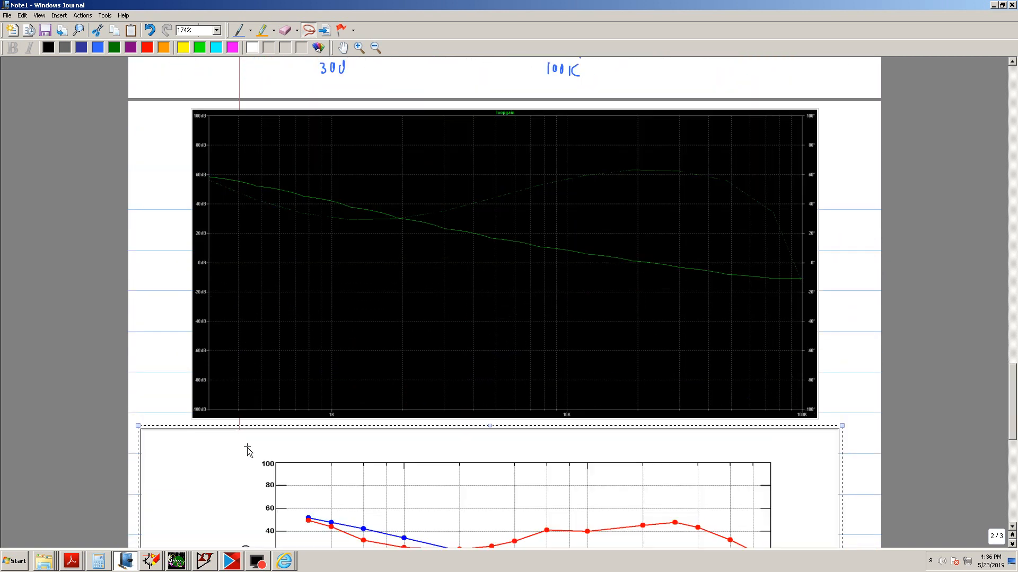
{"action": "scroll", "coordinate": [247, 450], "scroll_direction": "down", "scroll_amount": 5}
{"action": "scroll", "coordinate": [393, 325], "scroll_direction": "up", "scroll_amount": 2}
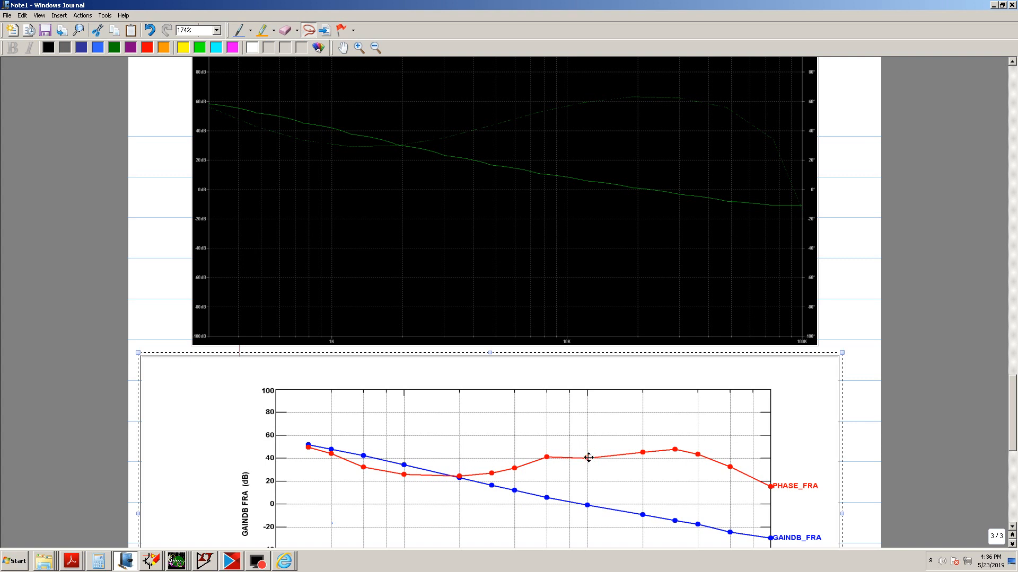
{"action": "scroll", "coordinate": [584, 453], "scroll_direction": "down", "scroll_amount": 3}
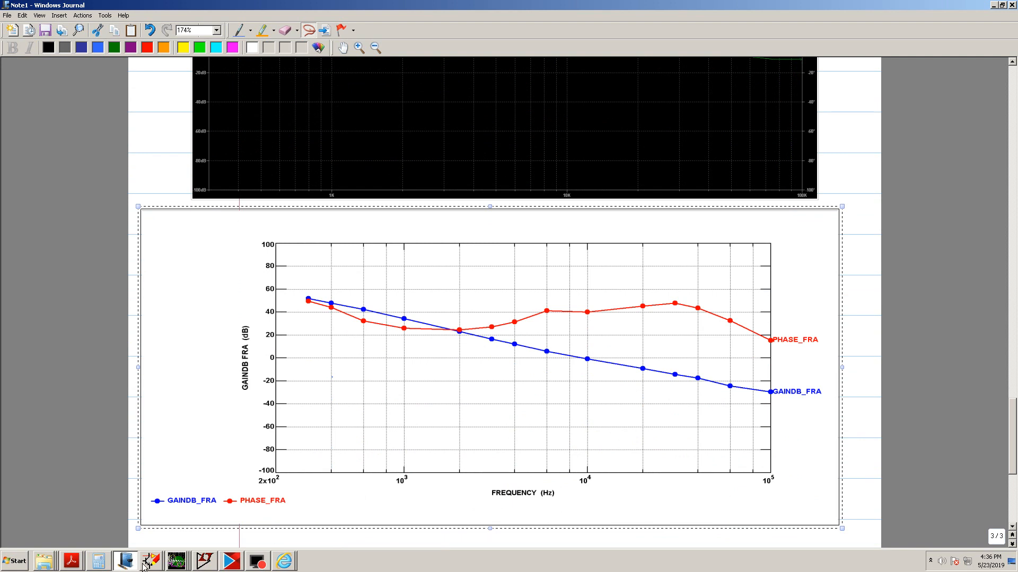
{"action": "mouse_move", "coordinate": [149, 565]}
{"action": "left_click", "coordinate": [165, 525]}
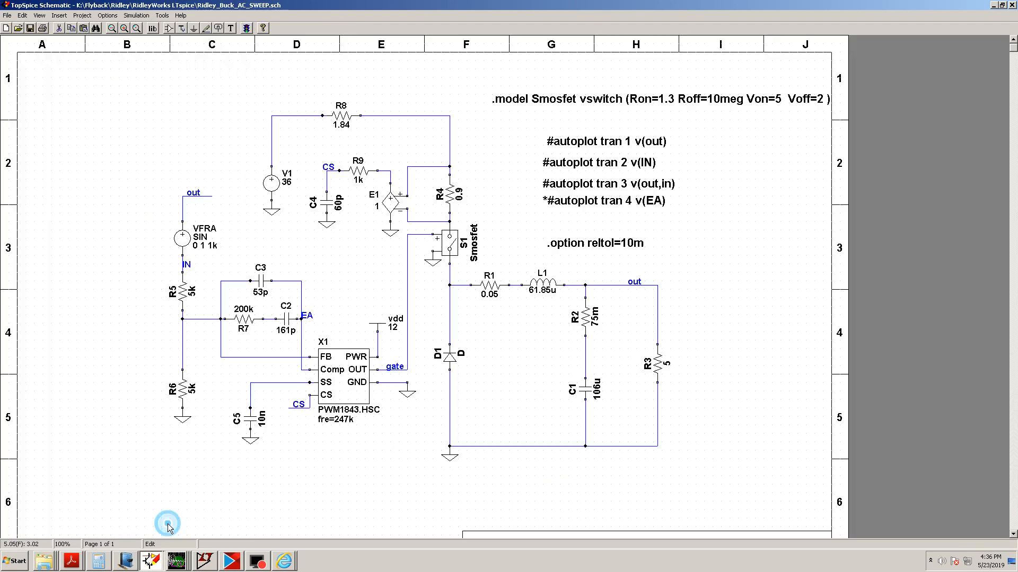